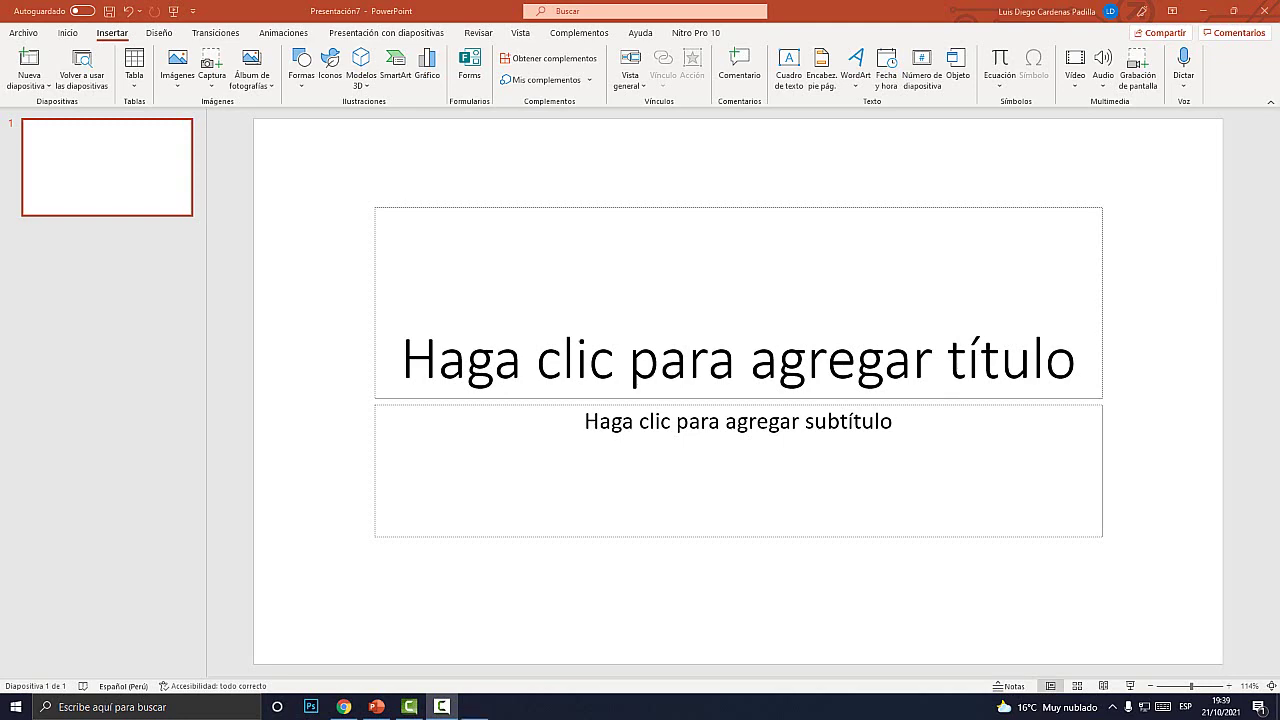
Step: Open the Vídeo > Este dispositivo browser and scroll the Escritorio folder to presentacion.wmv
{"action": "key", "text": "super+plus"}
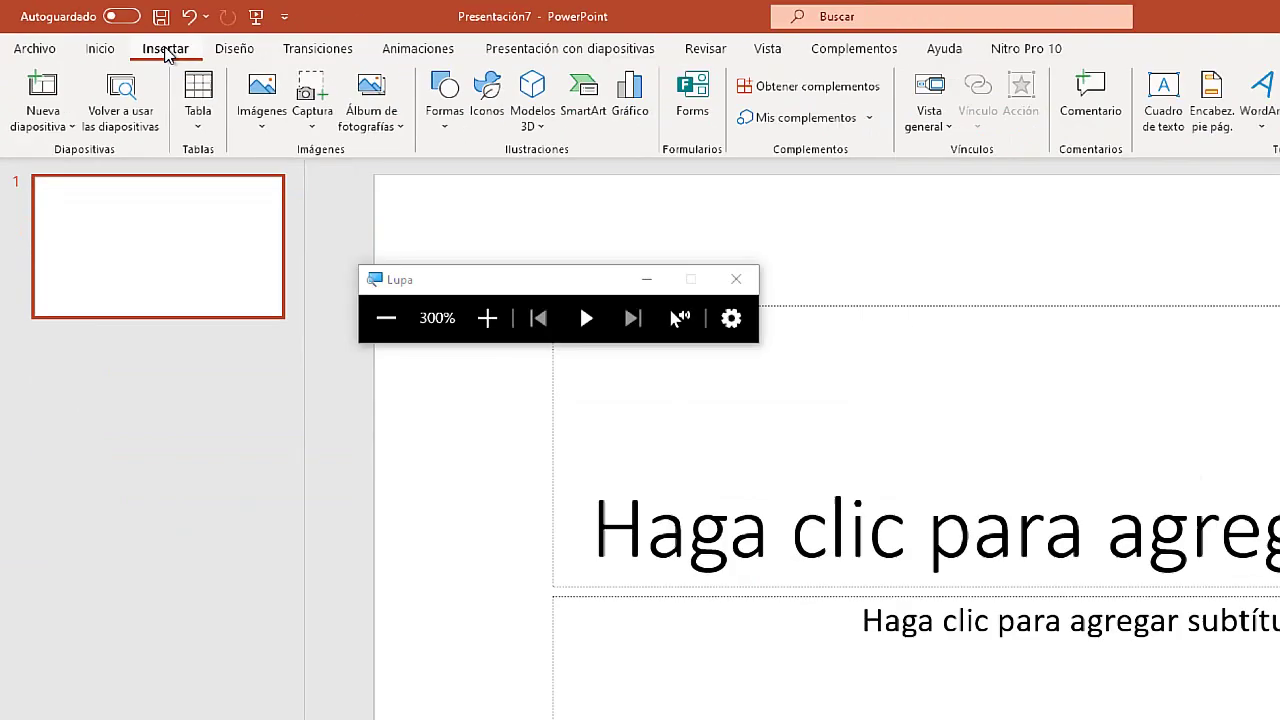
{"action": "key", "text": "super+Escape"}
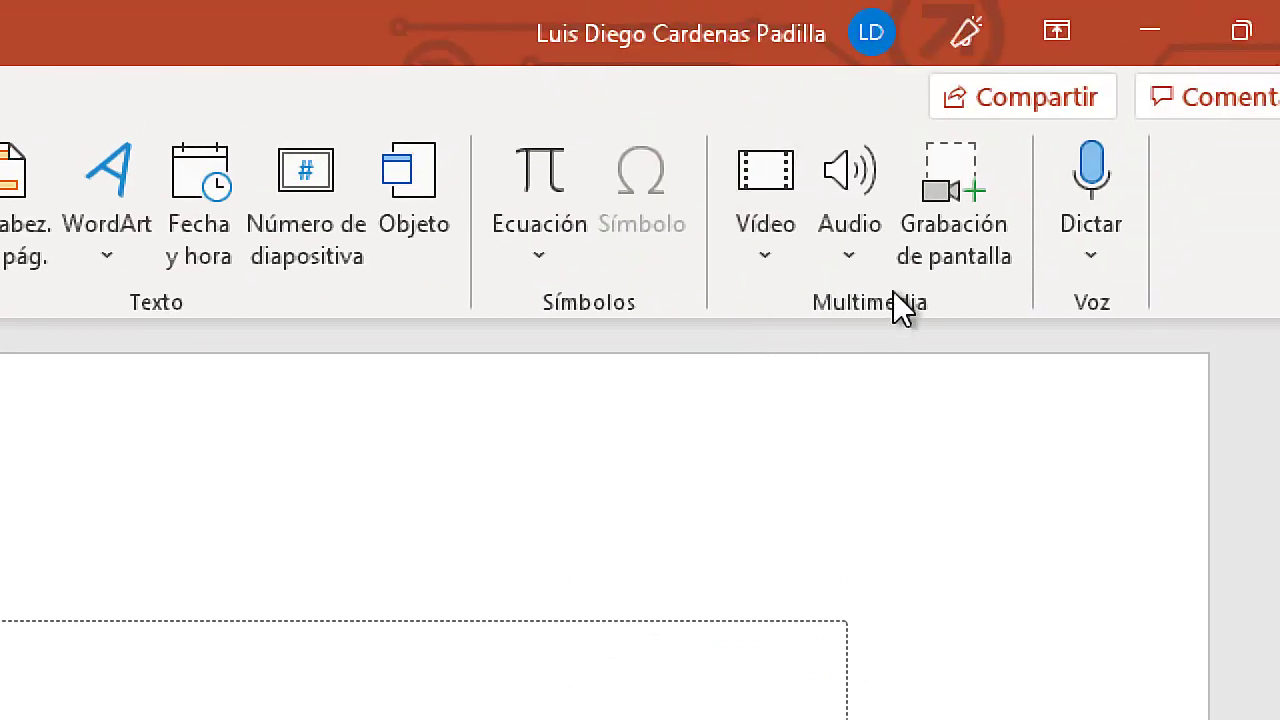
{"action": "left_click", "coordinate": [771, 247]}
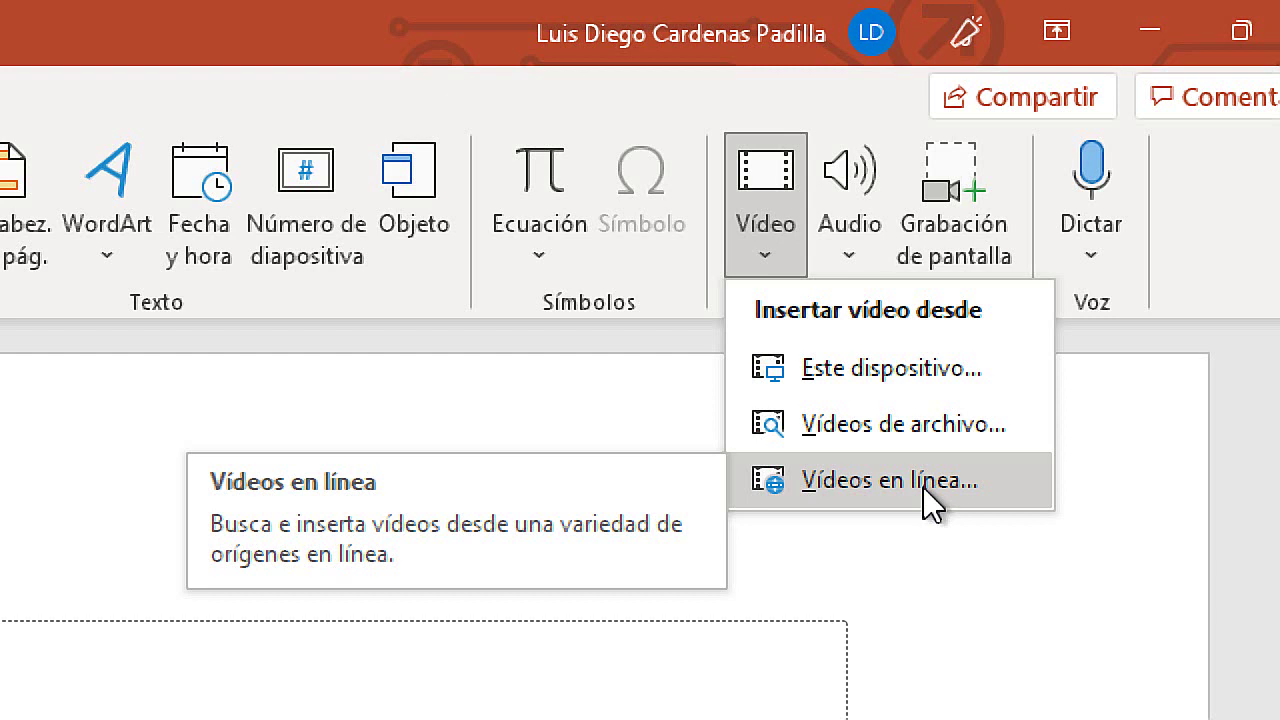
{"action": "left_click", "coordinate": [885, 371]}
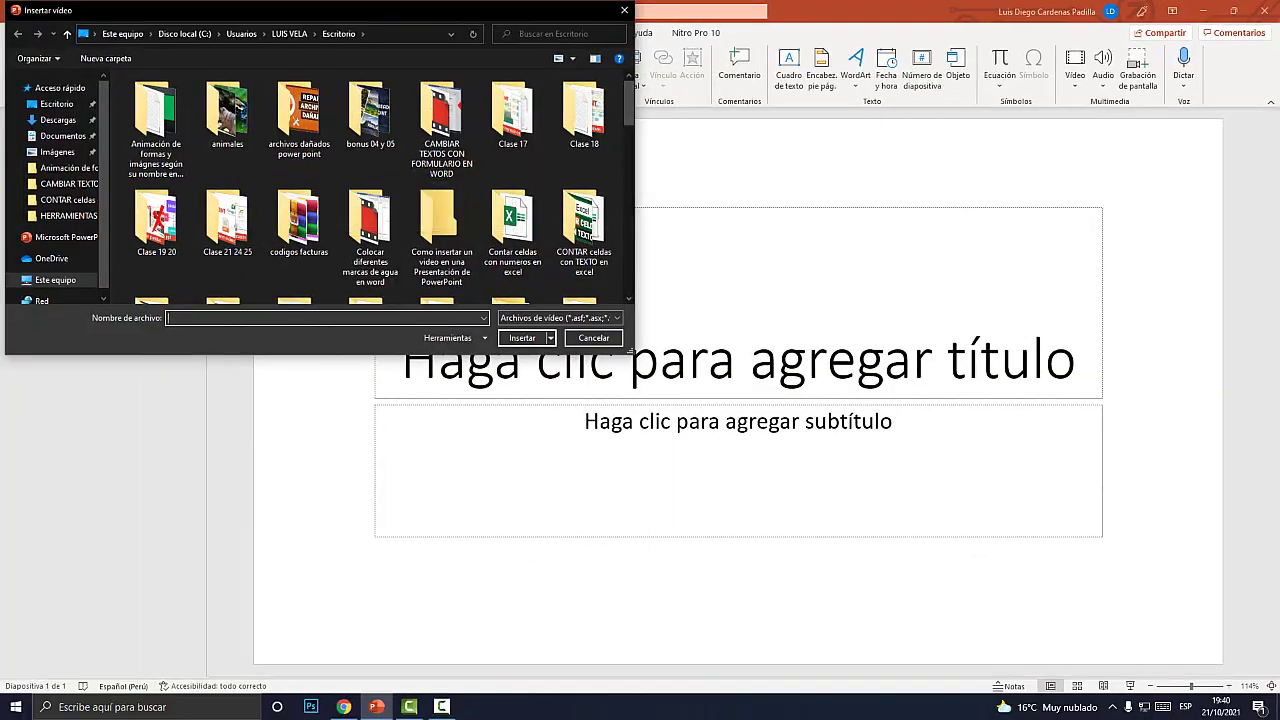
{"action": "scroll", "coordinate": [600, 300], "scroll_direction": "down", "scroll_amount": 5}
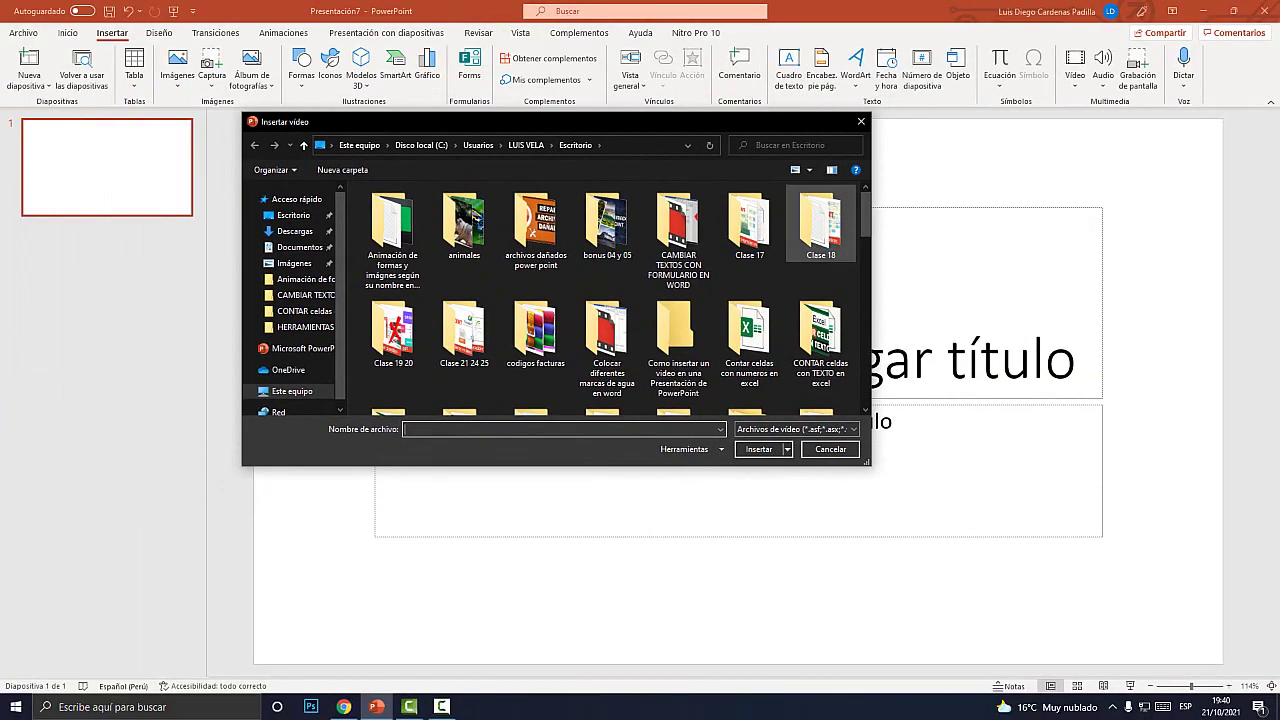
{"action": "scroll", "coordinate": [740, 200], "scroll_direction": "down", "scroll_amount": 5}
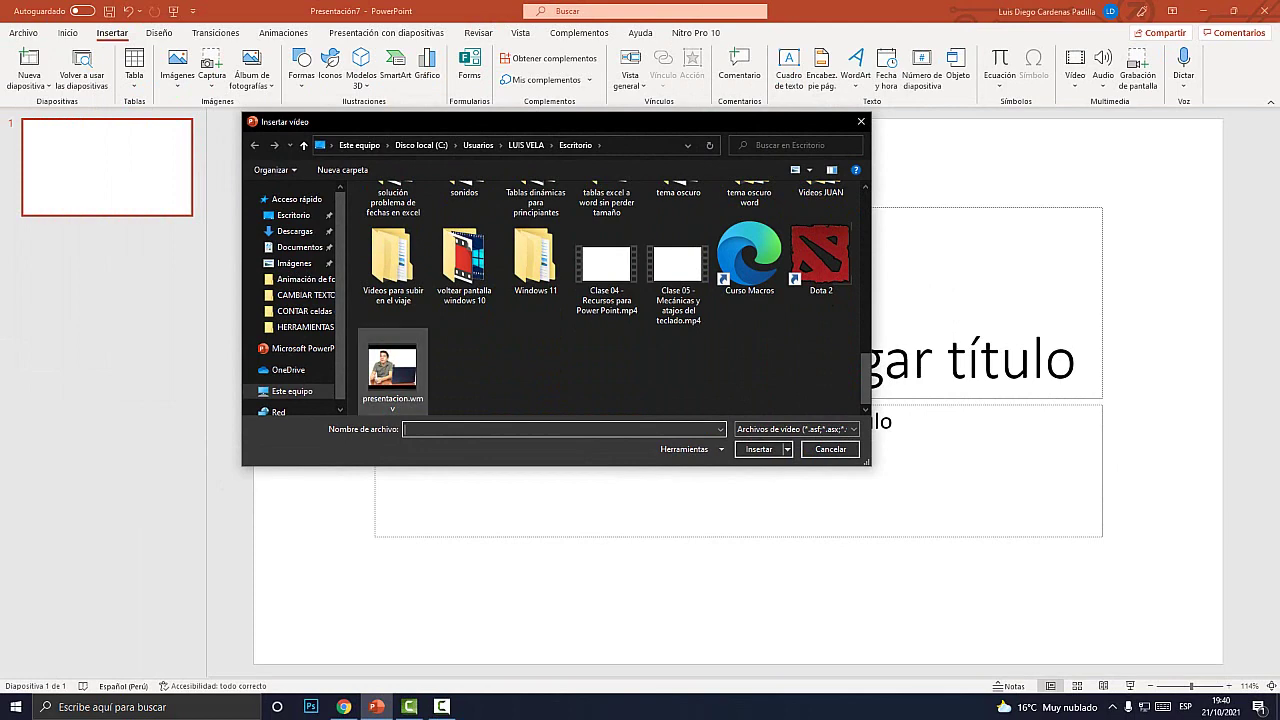
Step: Insert presentacion.wmv from the Desktop onto the title slide
{"action": "double_click", "coordinate": [392, 368]}
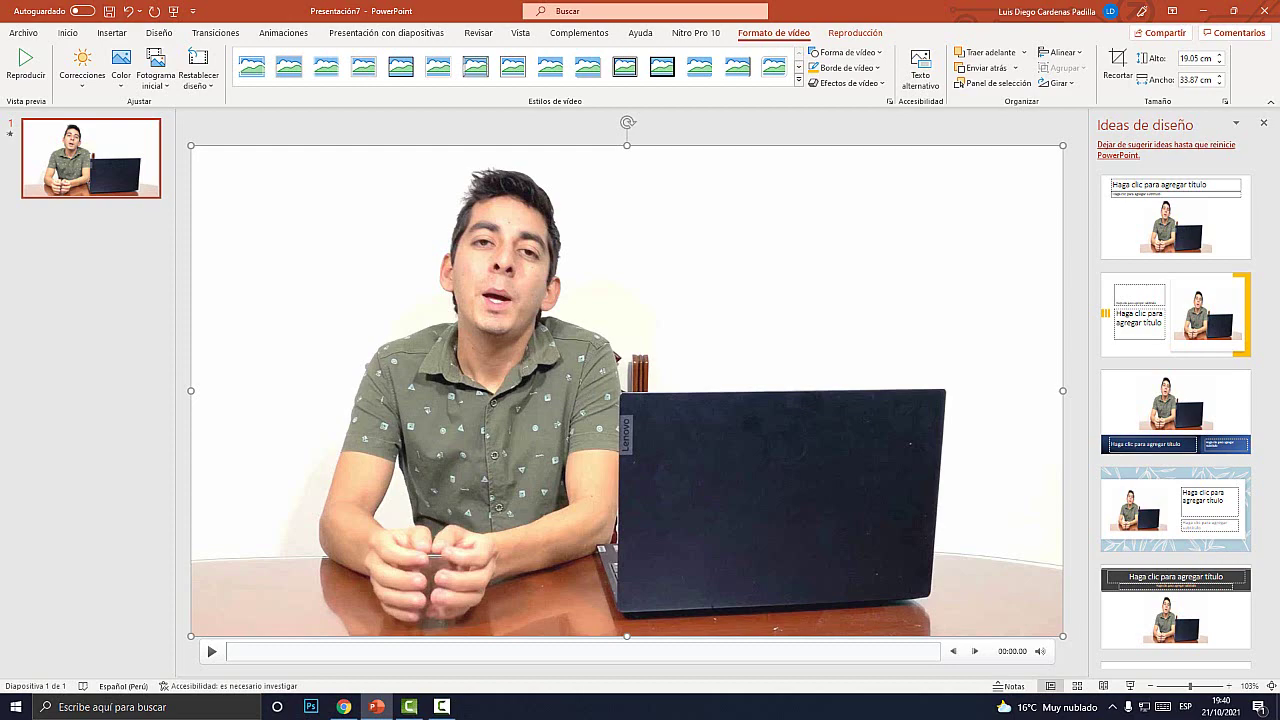
{"action": "key", "text": "super+plus"}
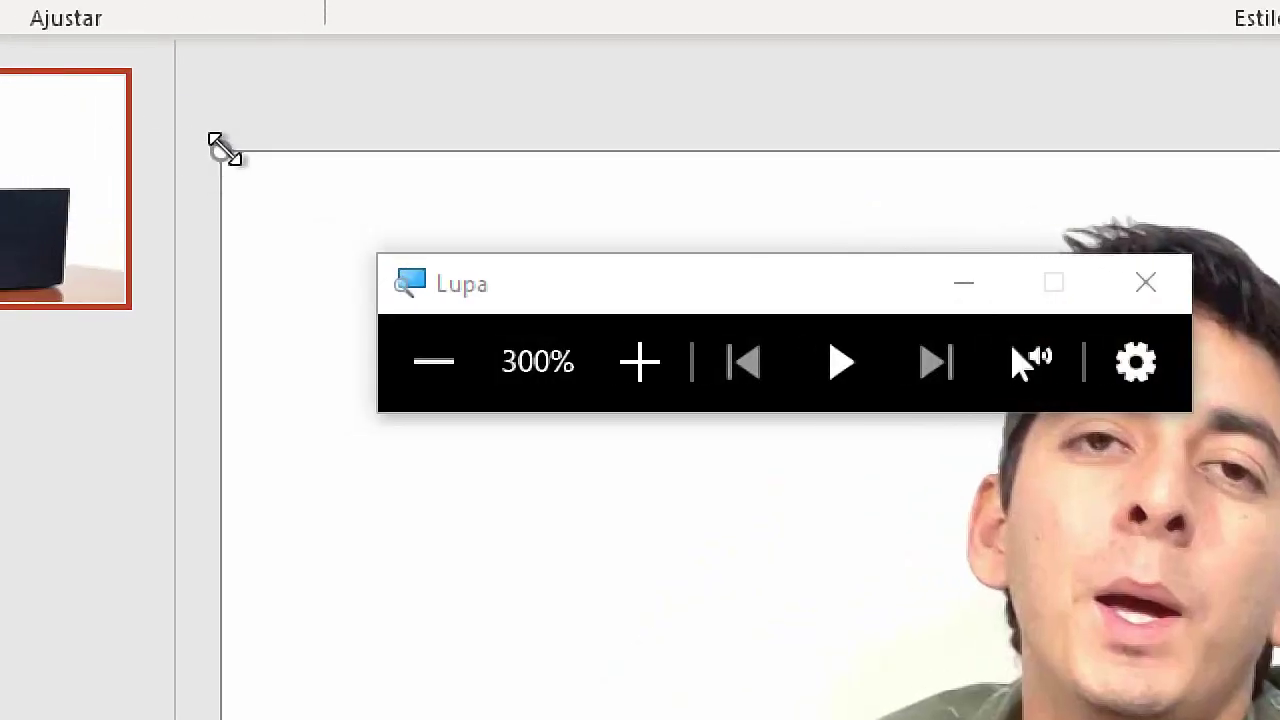
{"action": "key", "text": "super+Escape"}
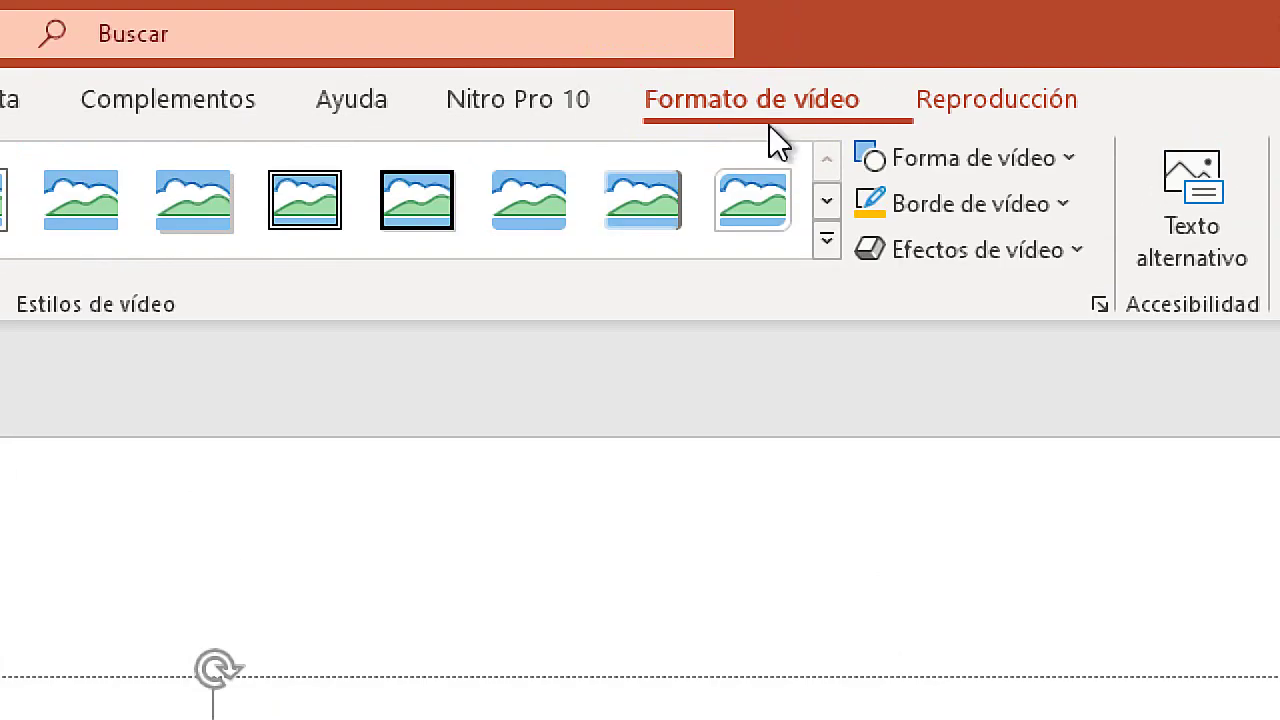
{"action": "key", "text": "super+Escape"}
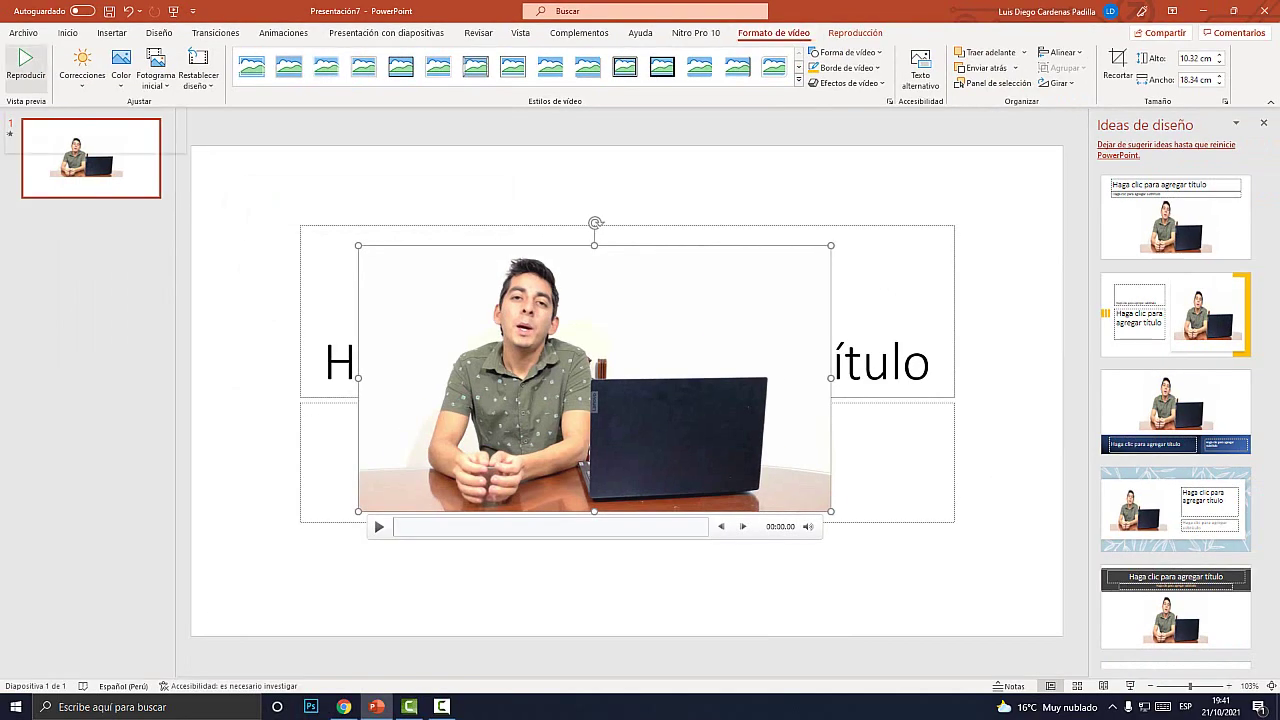
{"action": "key", "text": "super+plus"}
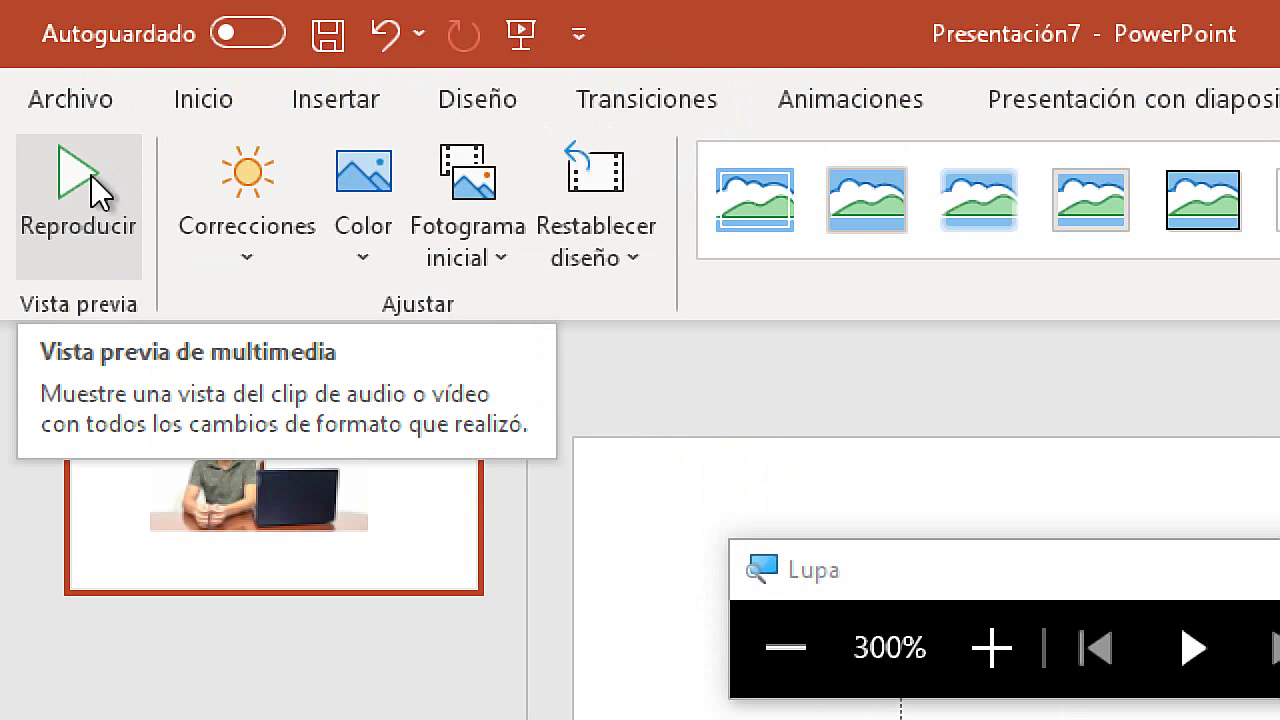
{"action": "key", "text": "super+Escape"}
{"action": "left_click", "coordinate": [21, 62]}
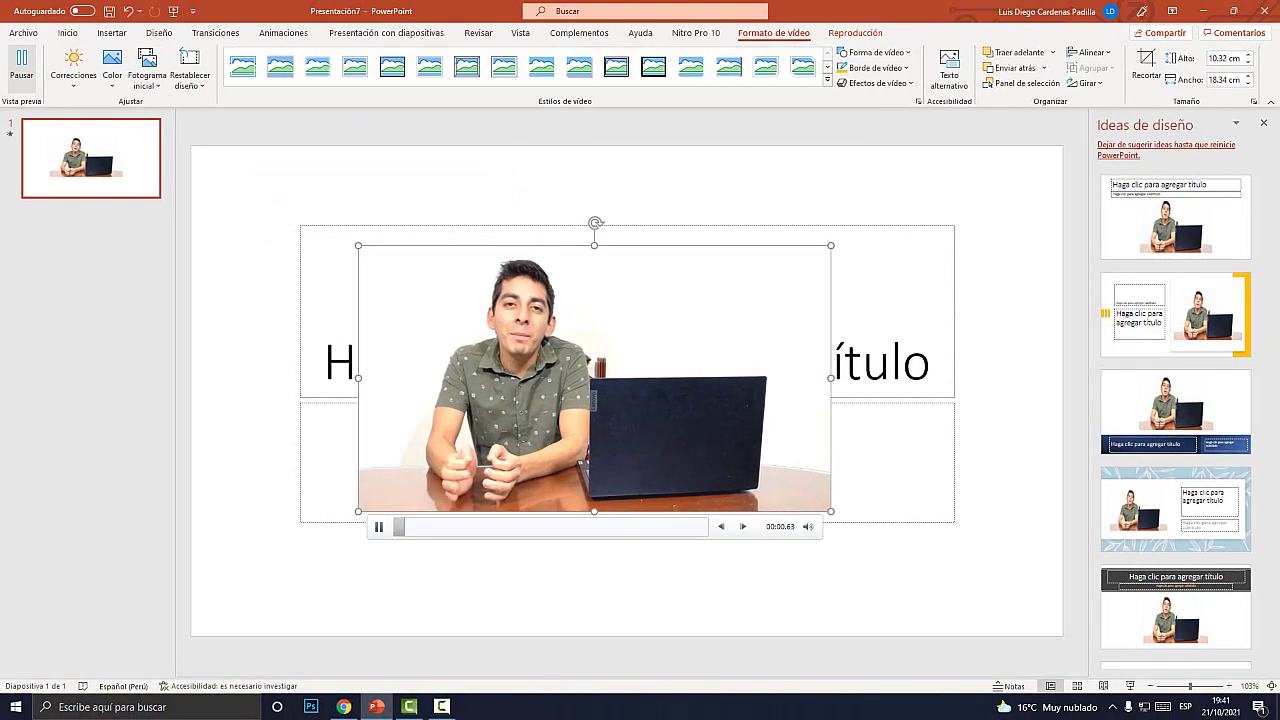
{"action": "left_click", "coordinate": [21, 62]}
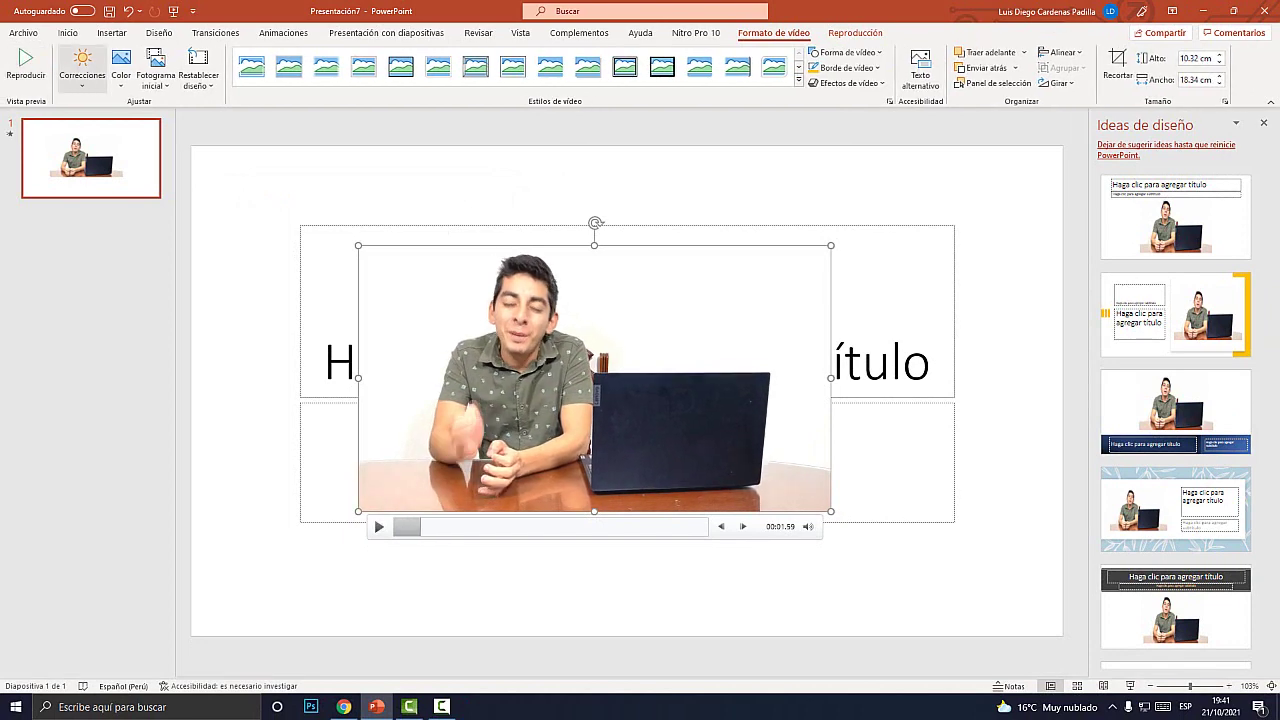
{"action": "key", "text": "super+plus"}
{"action": "left_click", "coordinate": [72, 78]}
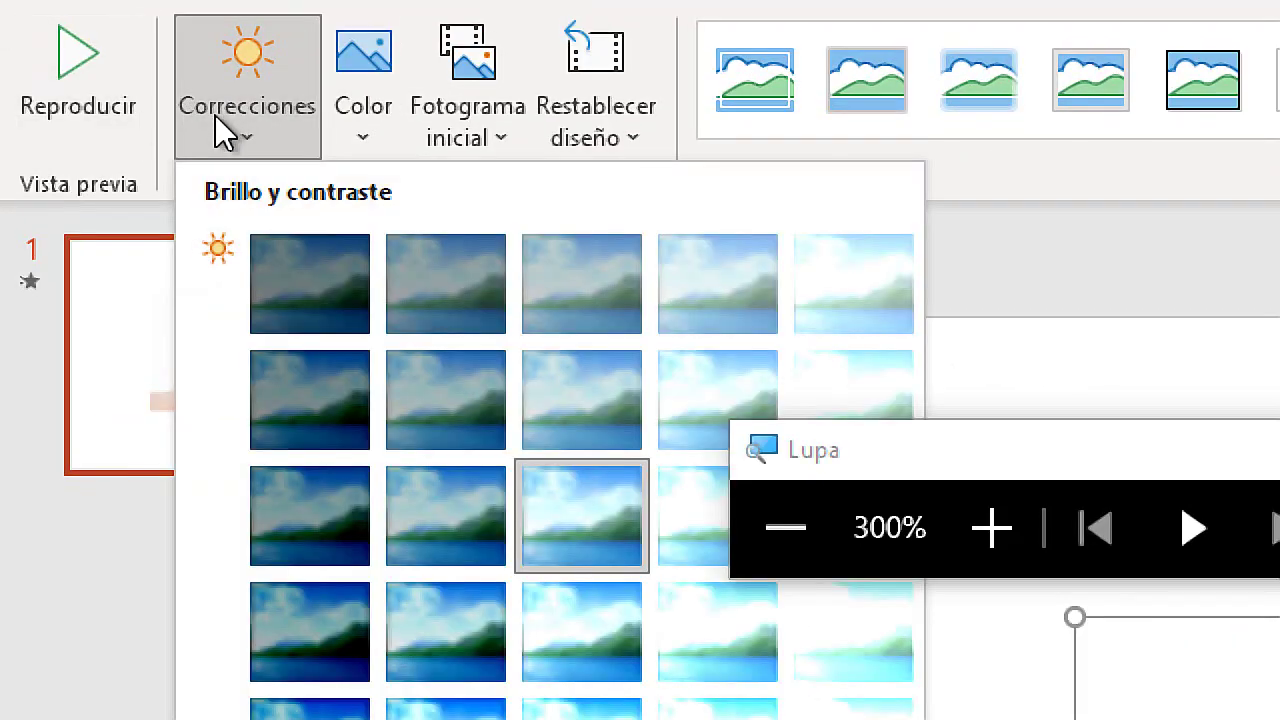
{"action": "key", "text": "super+Escape"}
{"action": "left_click", "coordinate": [110, 334]}
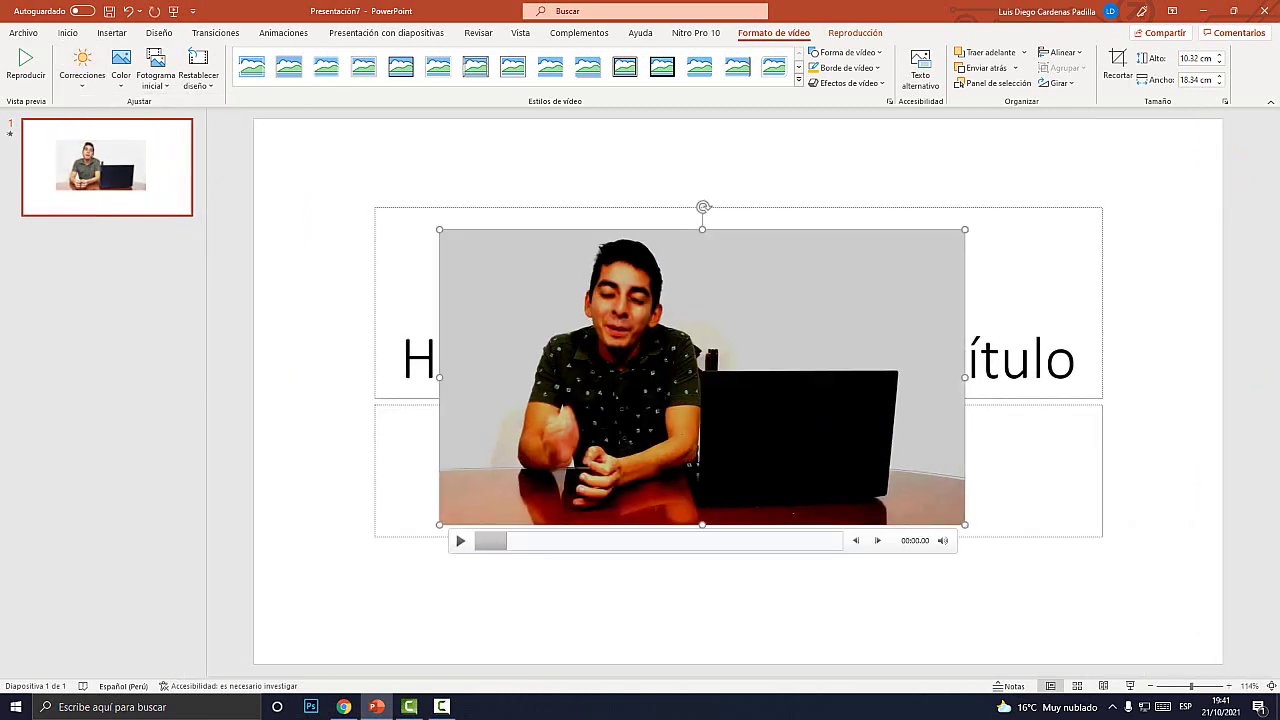
{"action": "left_click", "coordinate": [82, 72]}
{"action": "left_click", "coordinate": [82, 72]}
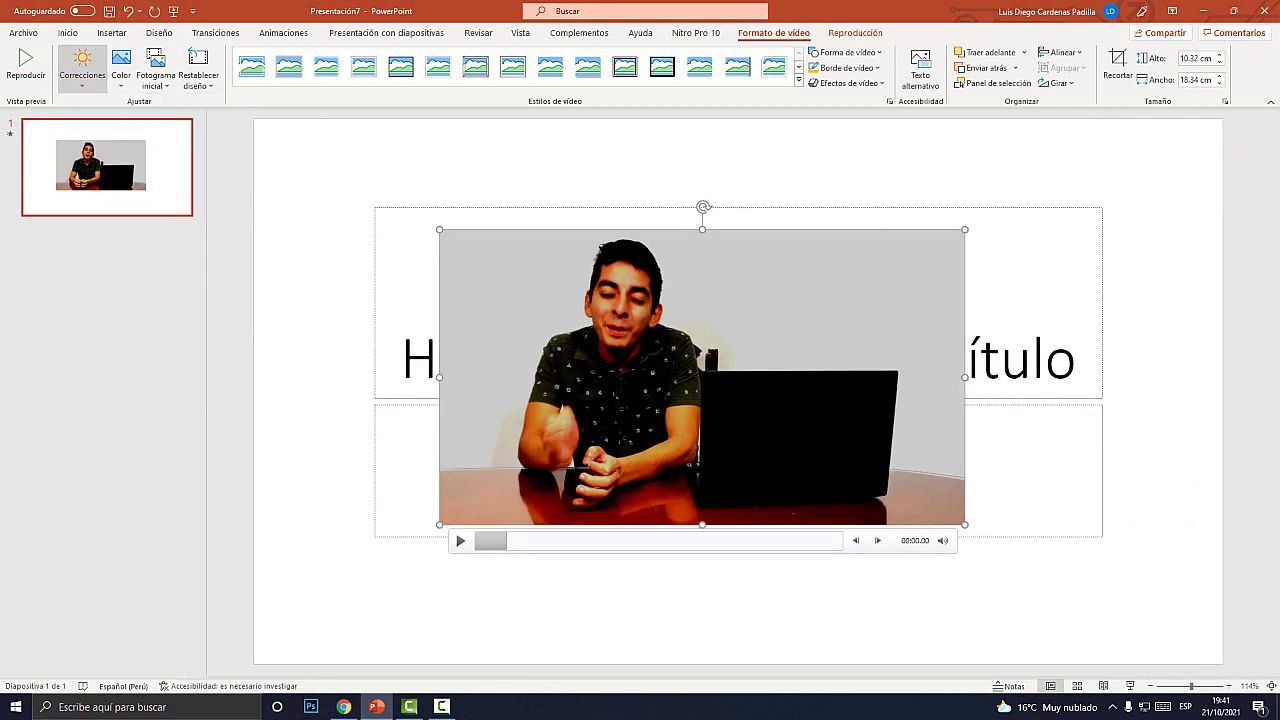
{"action": "left_click", "coordinate": [82, 72]}
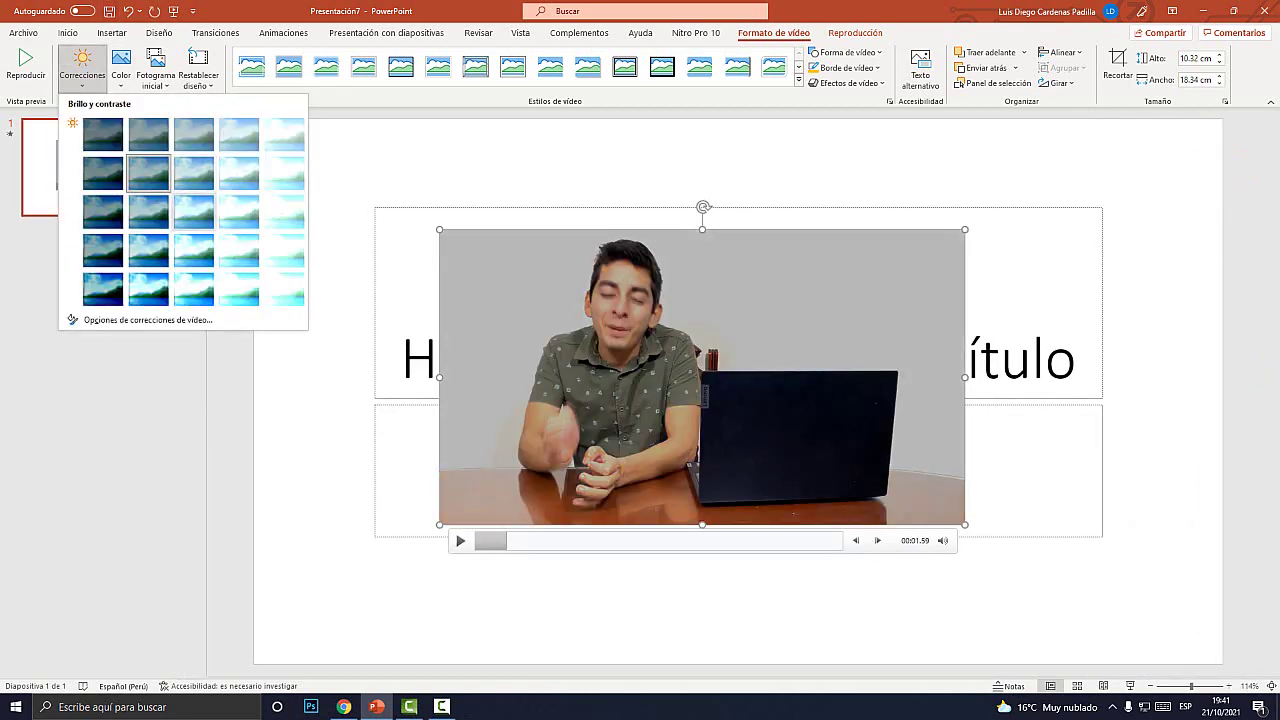
{"action": "left_click", "coordinate": [193, 211]}
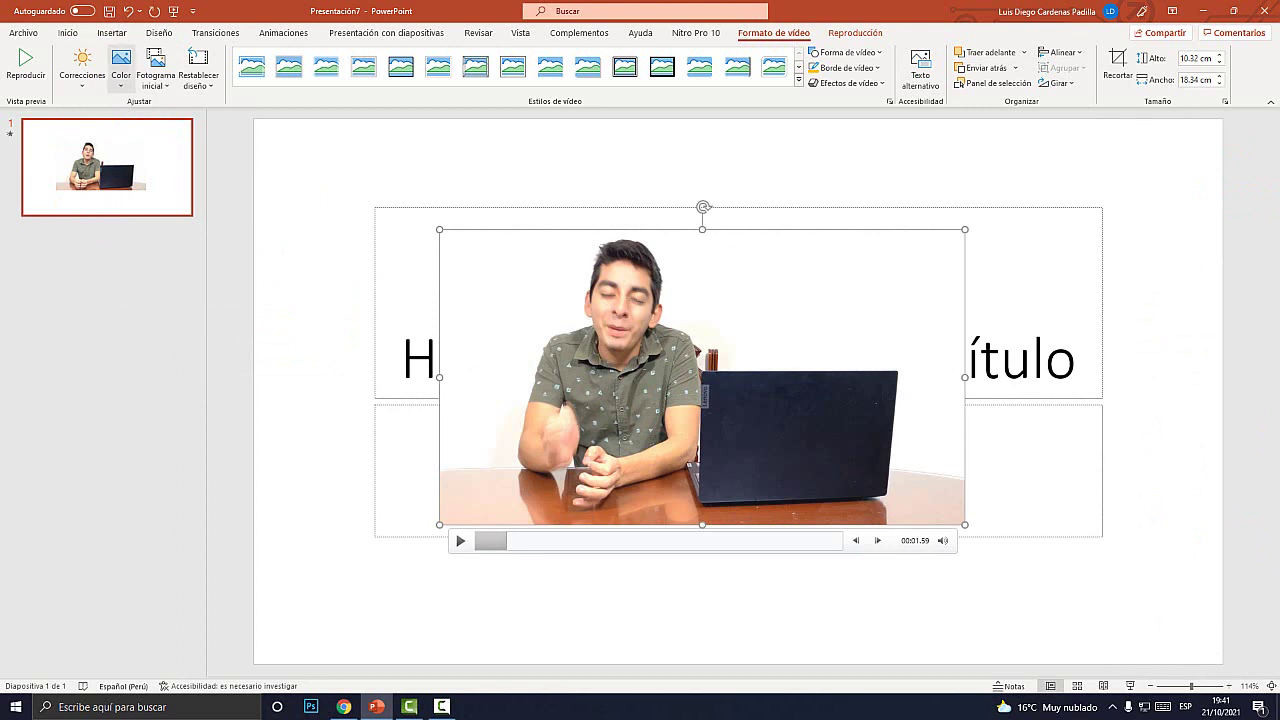
Step: Recolor the video with the orange tint and preview it by playing and pausing
{"action": "key", "text": "super+plus"}
{"action": "left_click", "coordinate": [121, 84]}
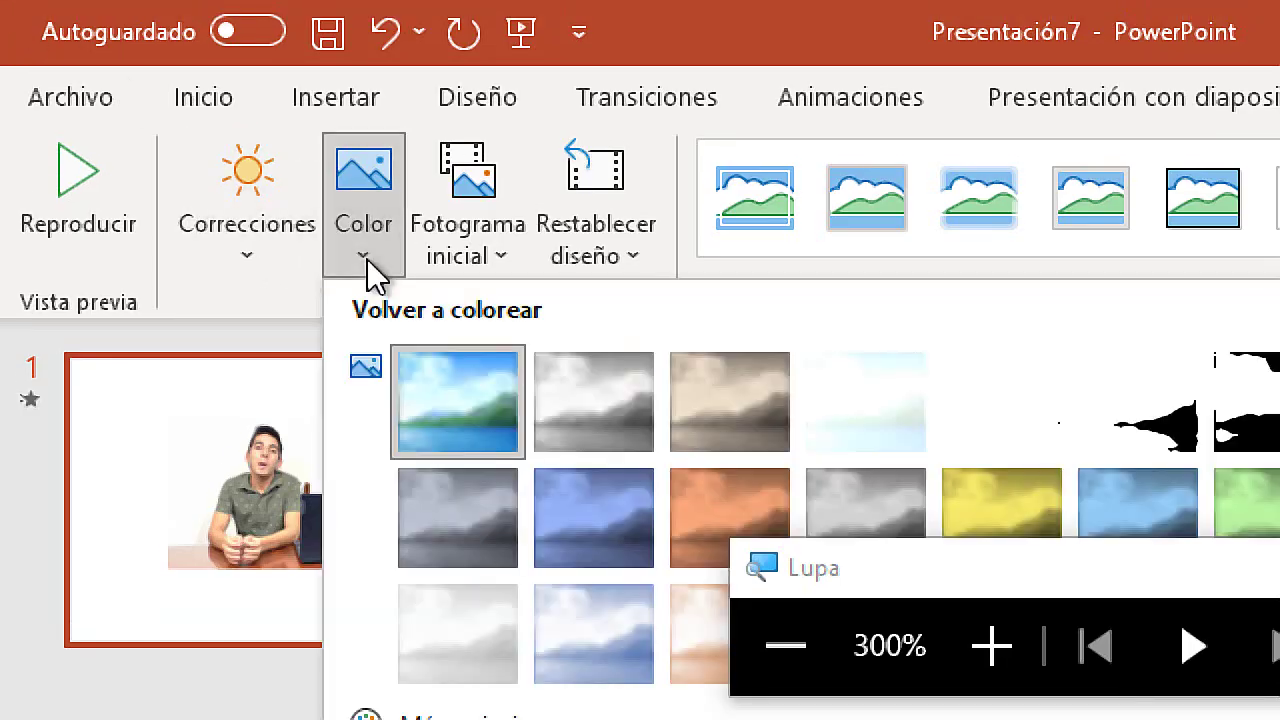
{"action": "key", "text": "super+Escape"}
{"action": "left_click", "coordinate": [222, 168]}
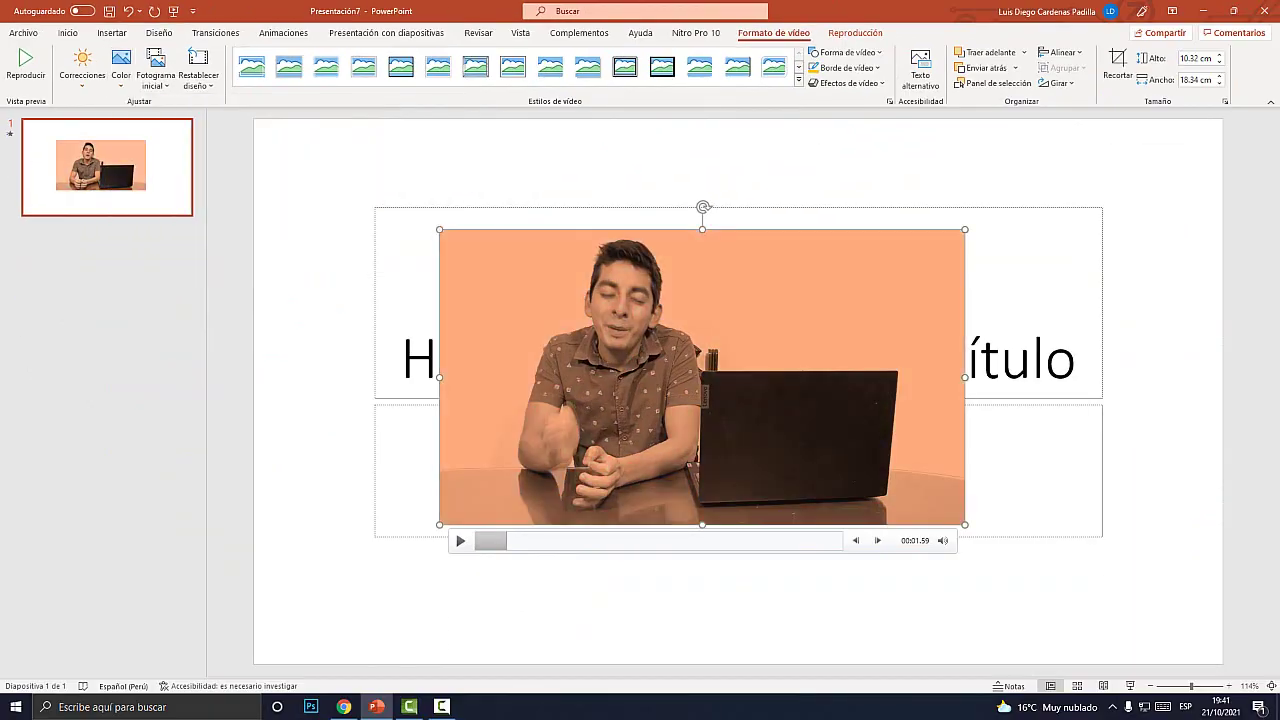
{"action": "key", "text": "alt+p"}
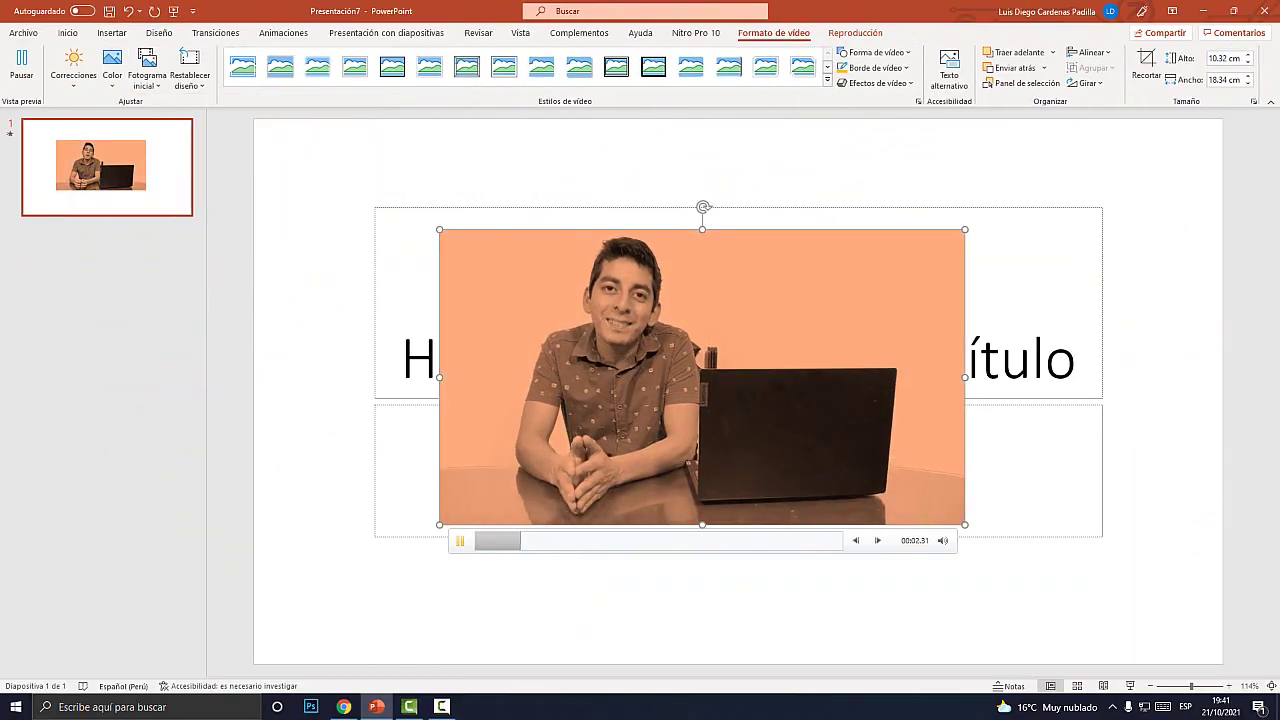
{"action": "key", "text": "alt+p"}
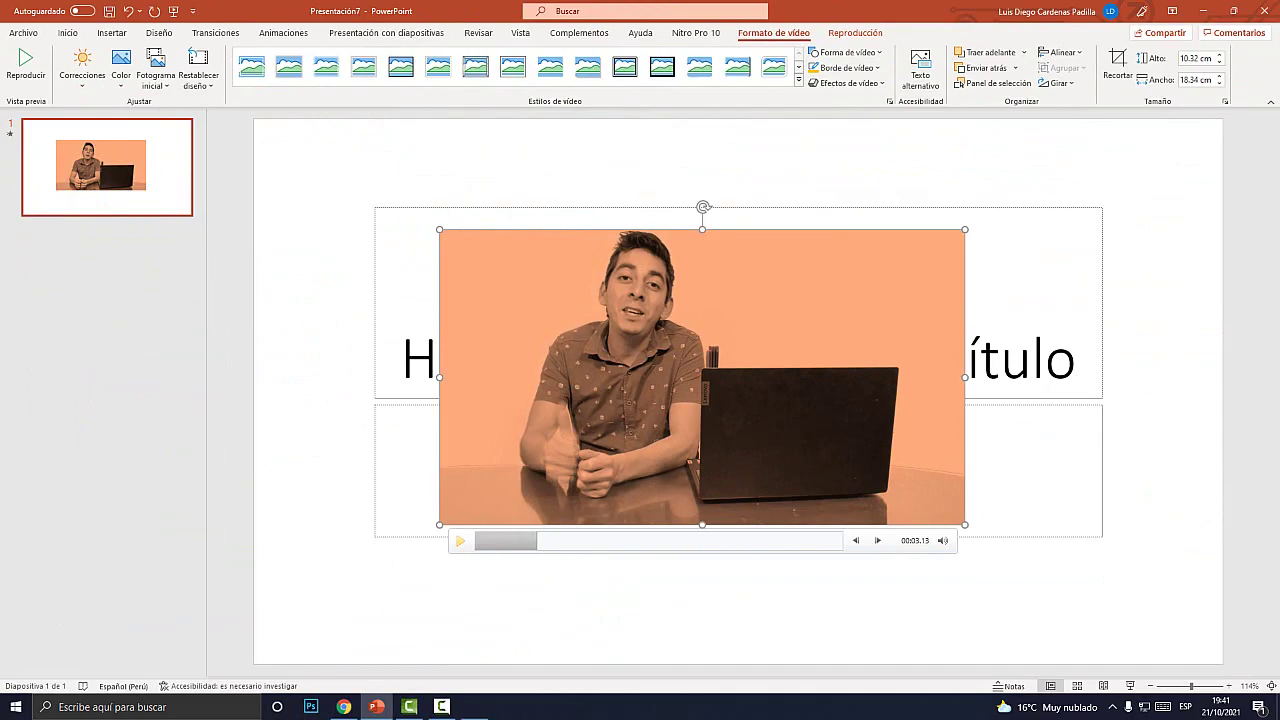
{"action": "key", "text": "super+plus"}
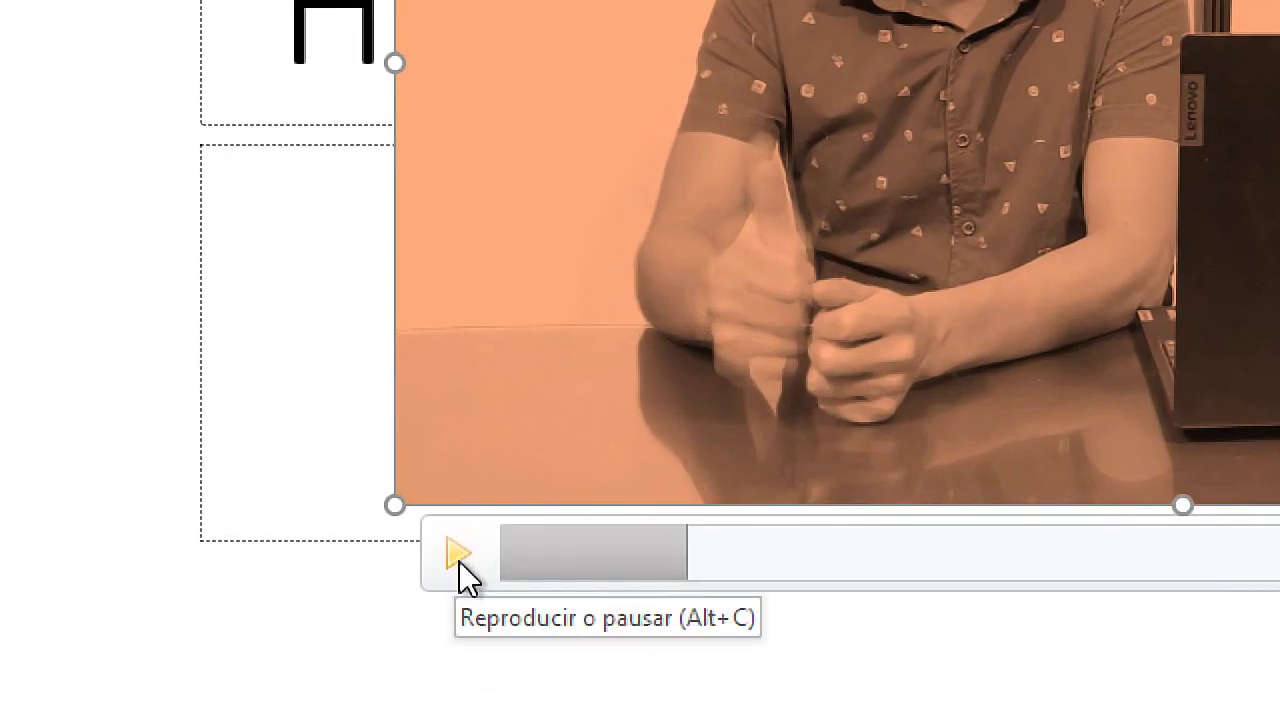
{"action": "left_click", "coordinate": [457, 552]}
{"action": "key", "text": "super+Escape"}
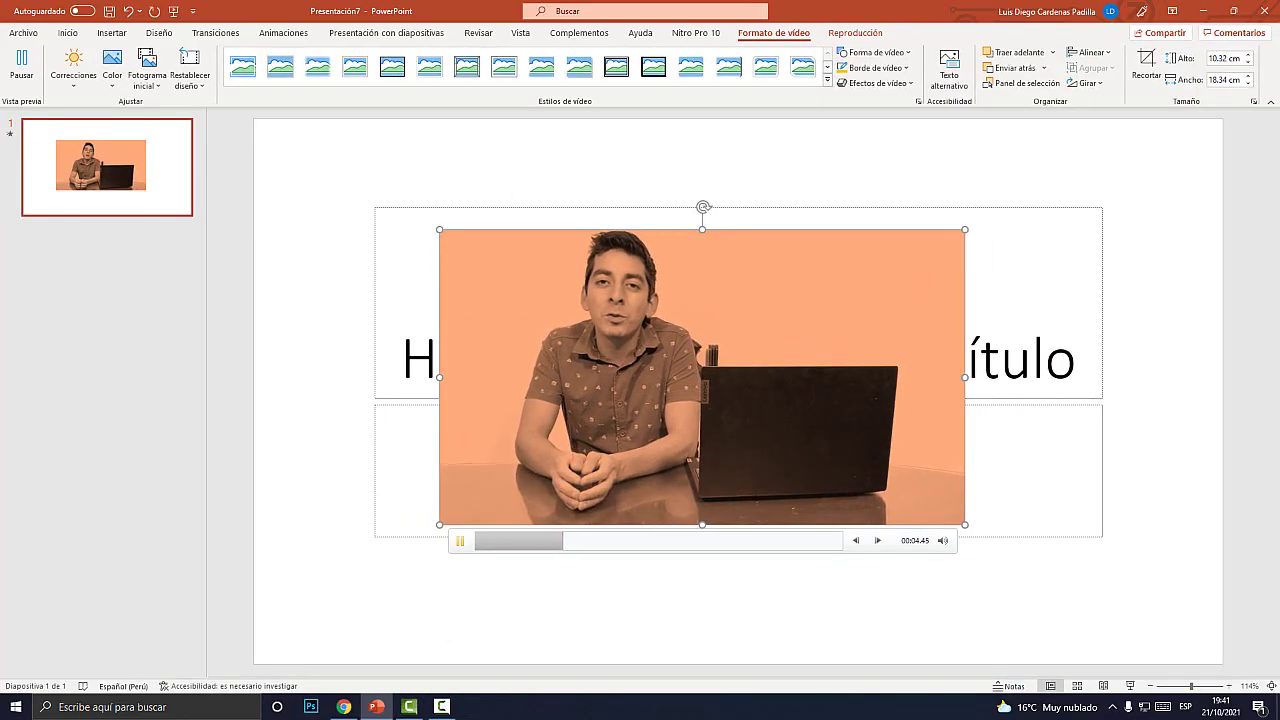
{"action": "left_click", "coordinate": [460, 540]}
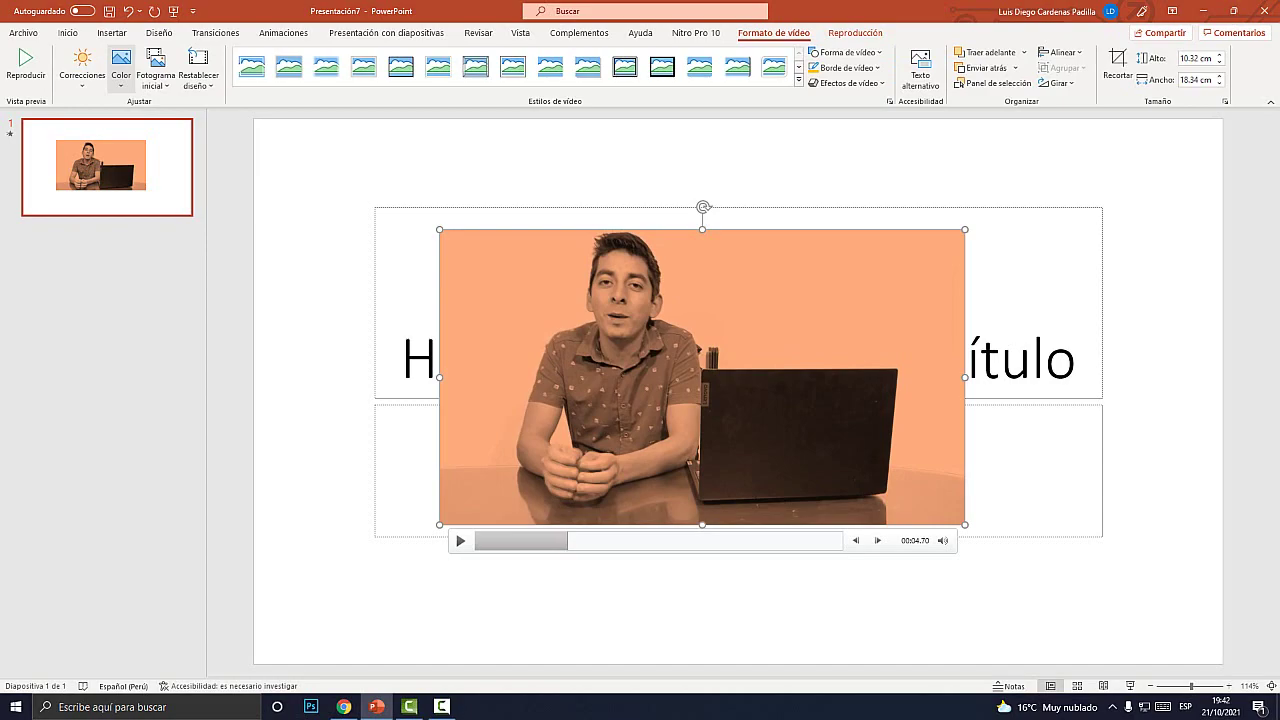
Step: Replace the orange tint with the grayscale recolor swatch
{"action": "key", "text": "super+plus"}
{"action": "left_click", "coordinate": [121, 80]}
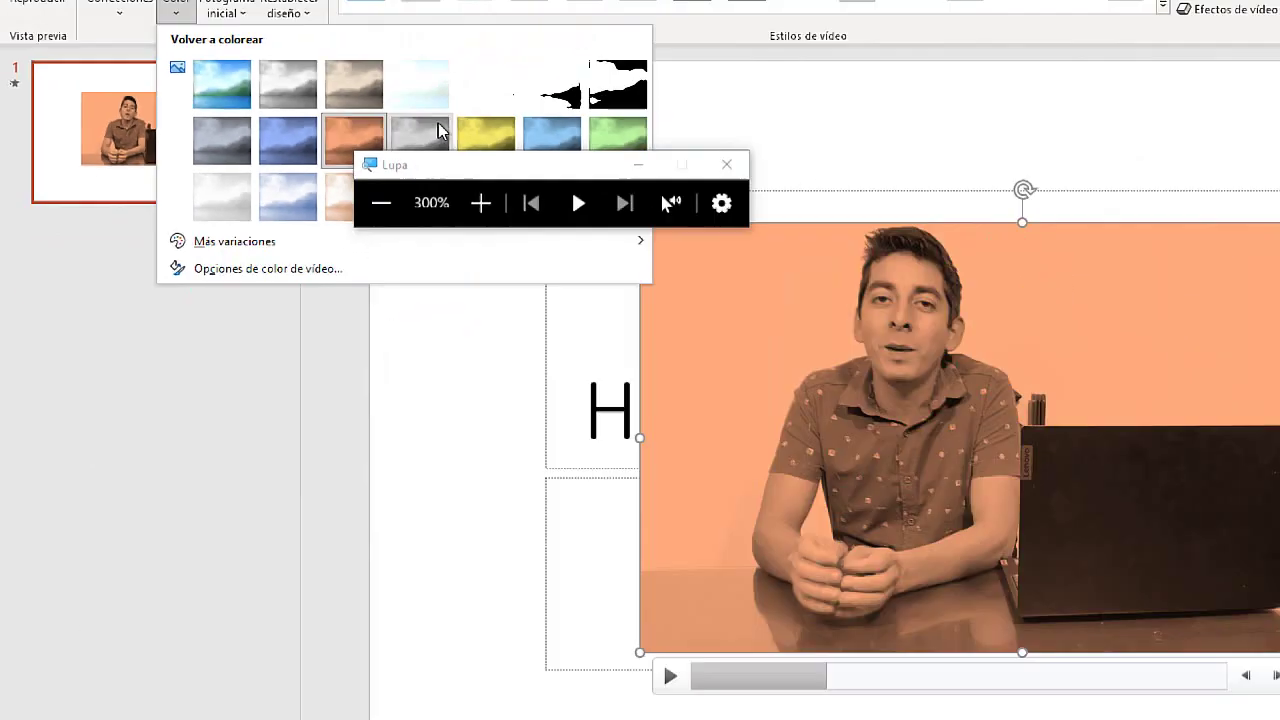
{"action": "key", "text": "super+Escape"}
{"action": "left_click", "coordinate": [188, 132]}
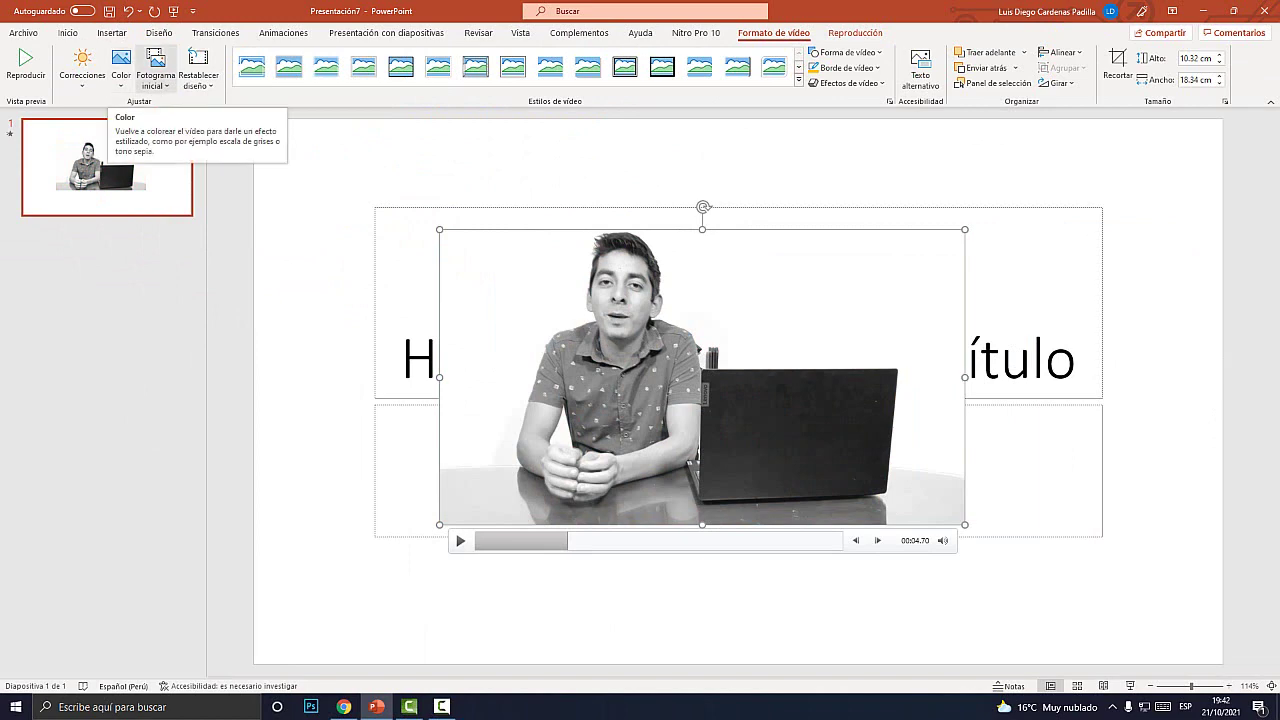
{"action": "key", "text": "super+plus"}
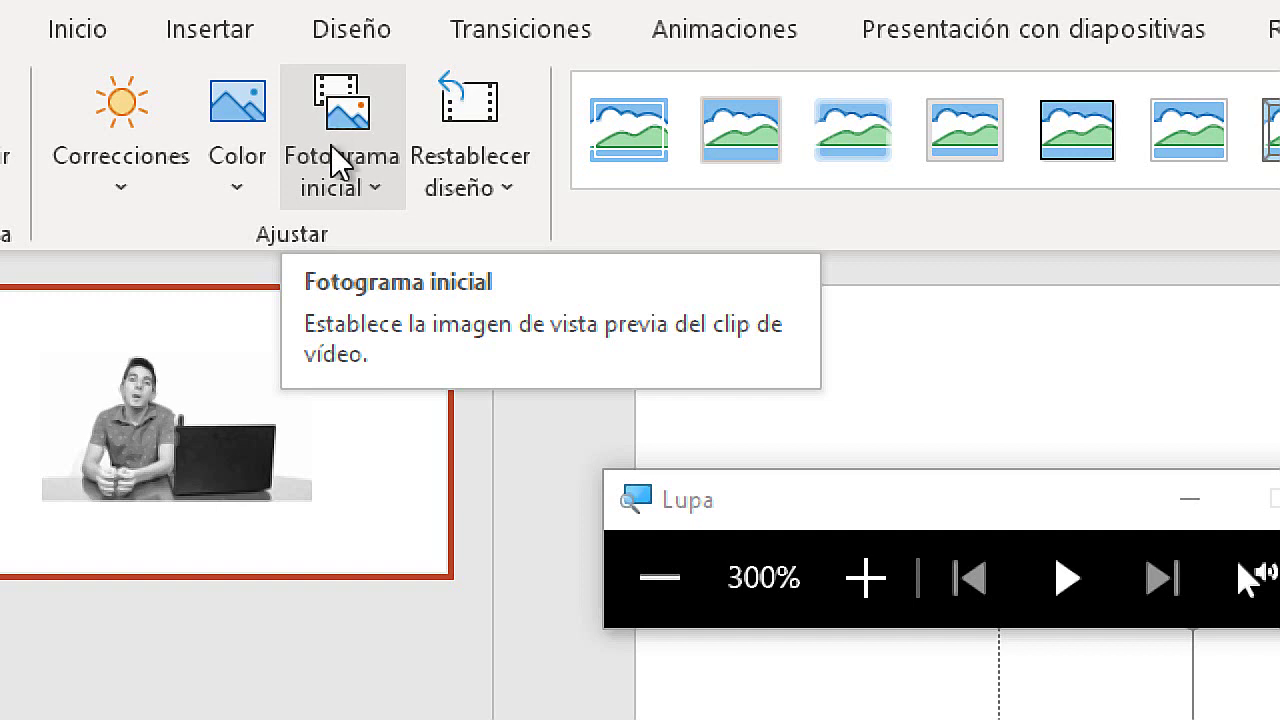
Step: Set the Desktop image 04 Miniatura - Recursos multimedia.png as the video's poster frame
{"action": "left_click", "coordinate": [364, 188]}
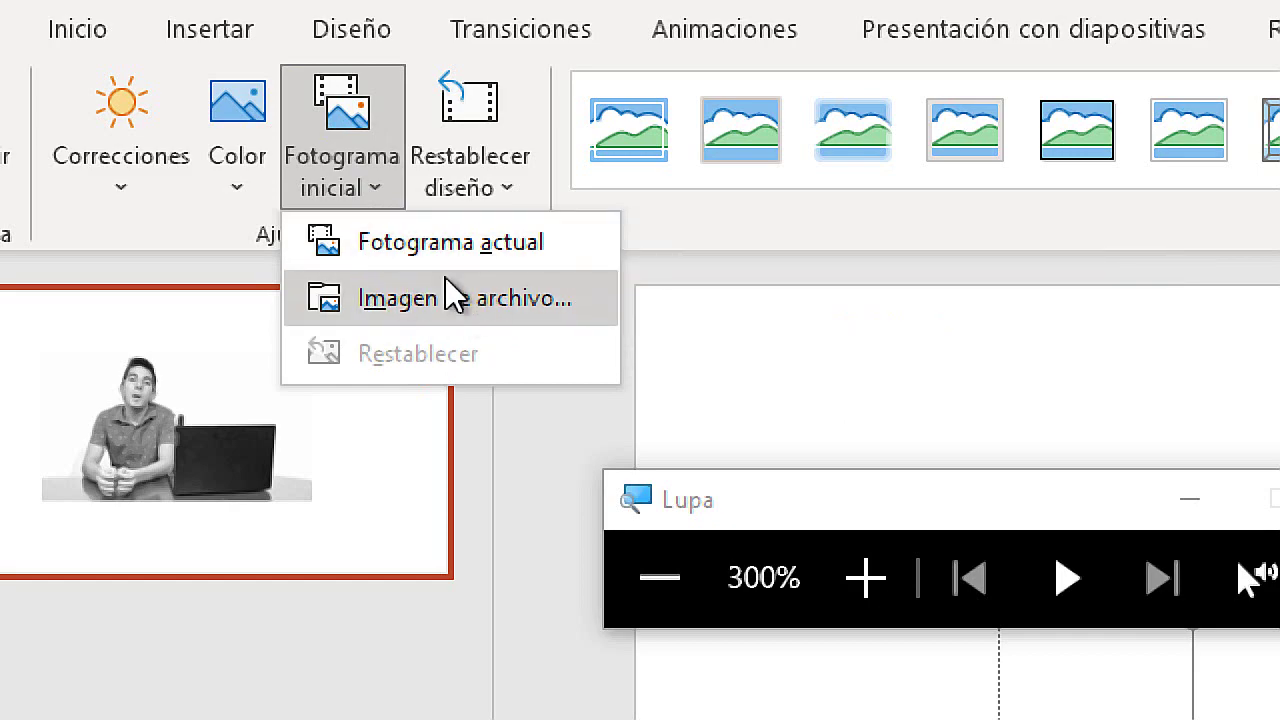
{"action": "left_click", "coordinate": [475, 305]}
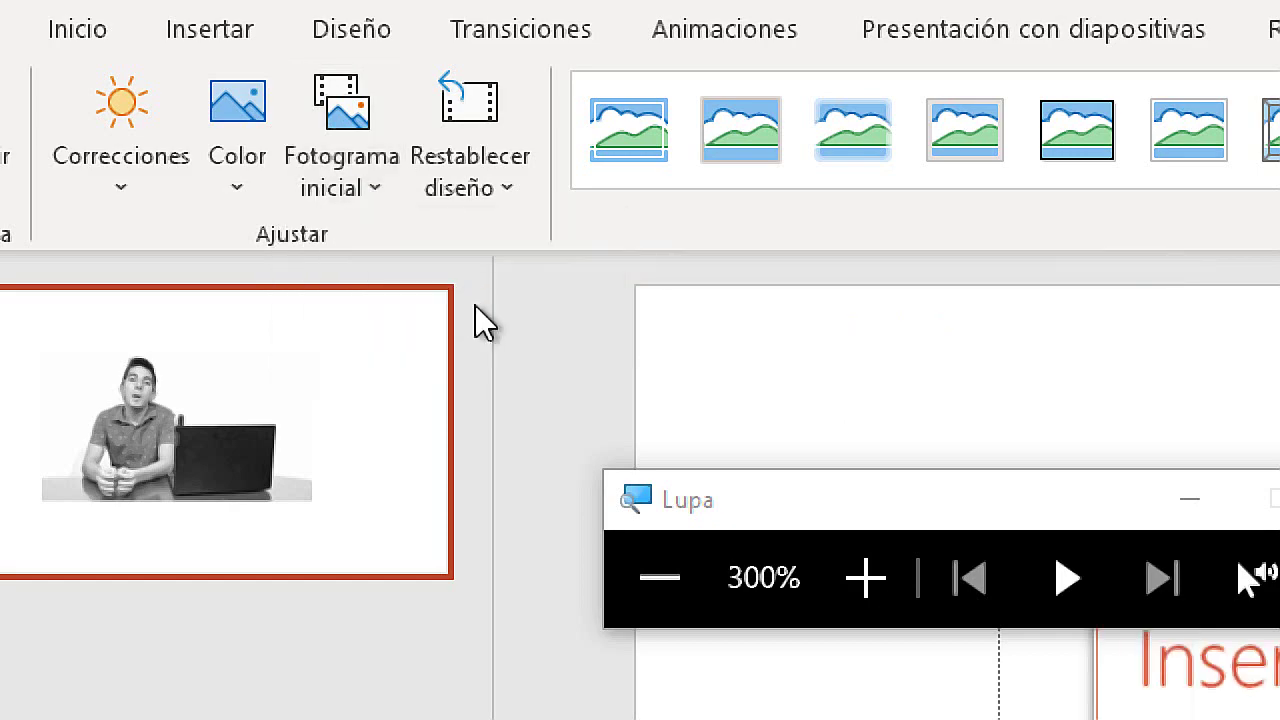
{"action": "left_click", "coordinate": [475, 305]}
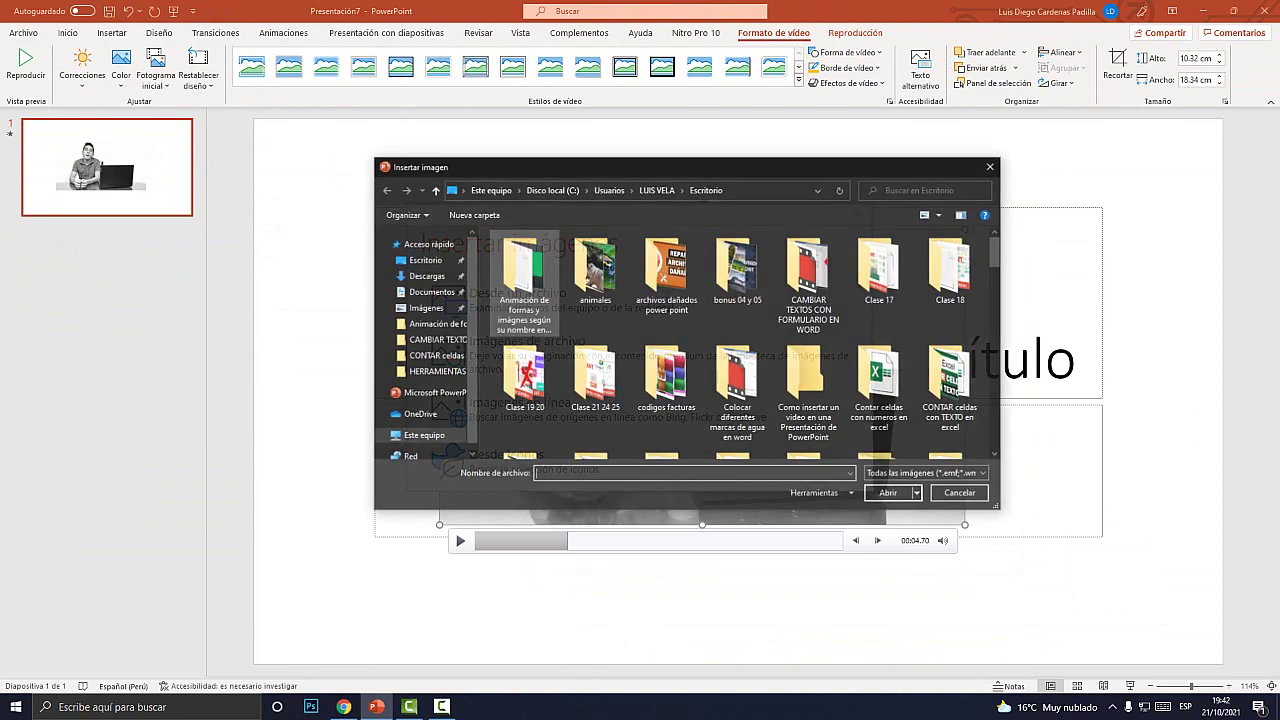
{"action": "scroll", "coordinate": [735, 340], "scroll_direction": "down", "scroll_amount": 5}
{"action": "scroll", "coordinate": [735, 340], "scroll_direction": "down", "scroll_amount": 3}
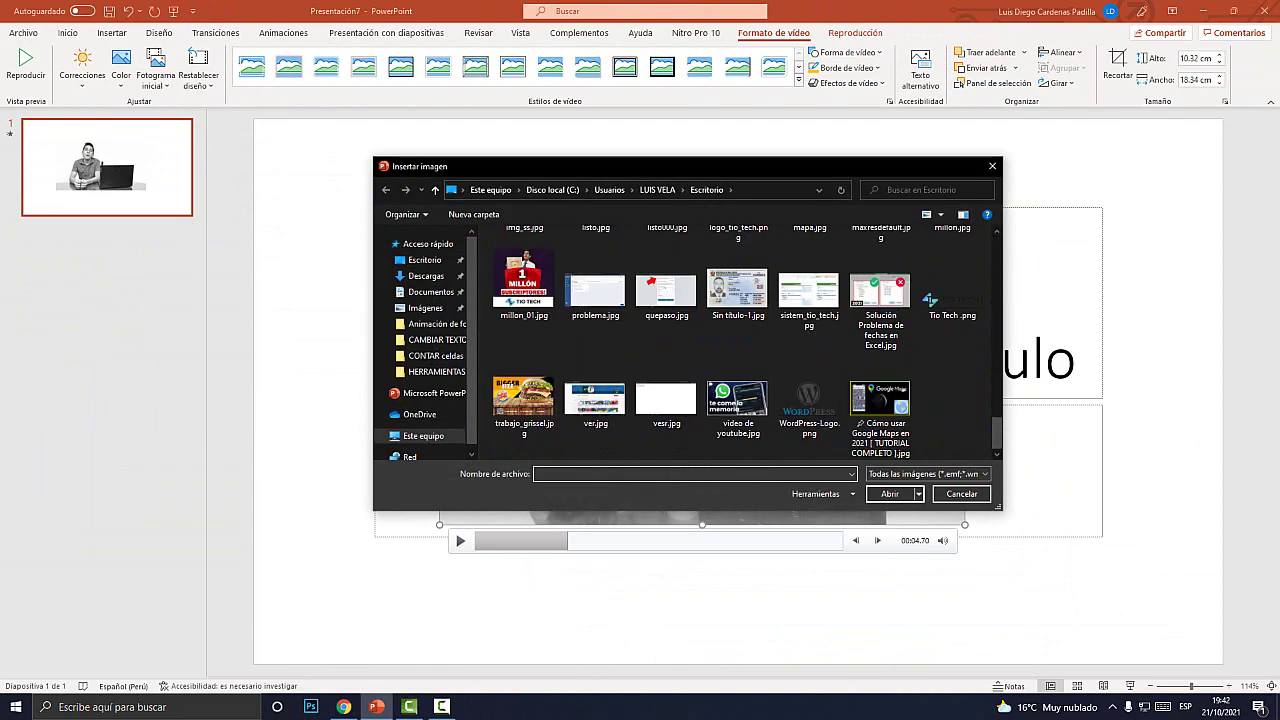
{"action": "scroll", "coordinate": [748, 343], "scroll_direction": "up", "scroll_amount": 3}
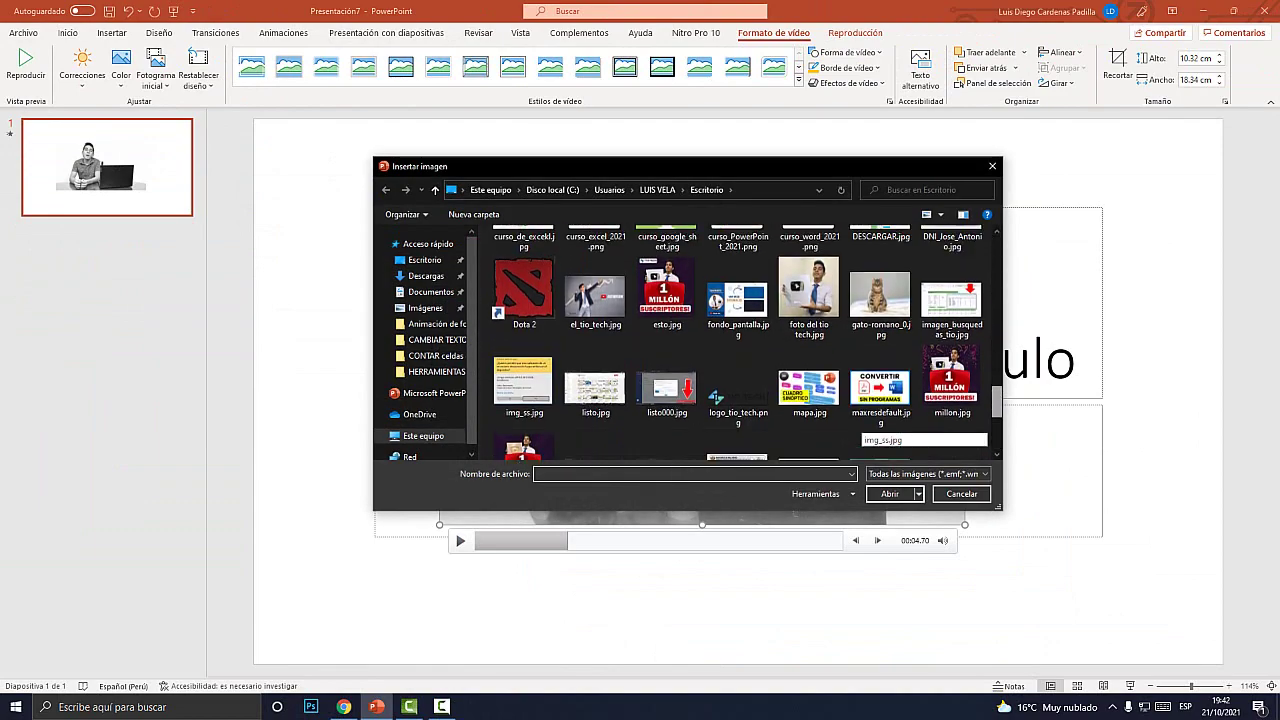
{"action": "scroll", "coordinate": [748, 343], "scroll_direction": "up", "scroll_amount": 3}
{"action": "scroll", "coordinate": [858, 432], "scroll_direction": "up", "scroll_amount": 2}
{"action": "scroll", "coordinate": [858, 432], "scroll_direction": "up", "scroll_amount": 2}
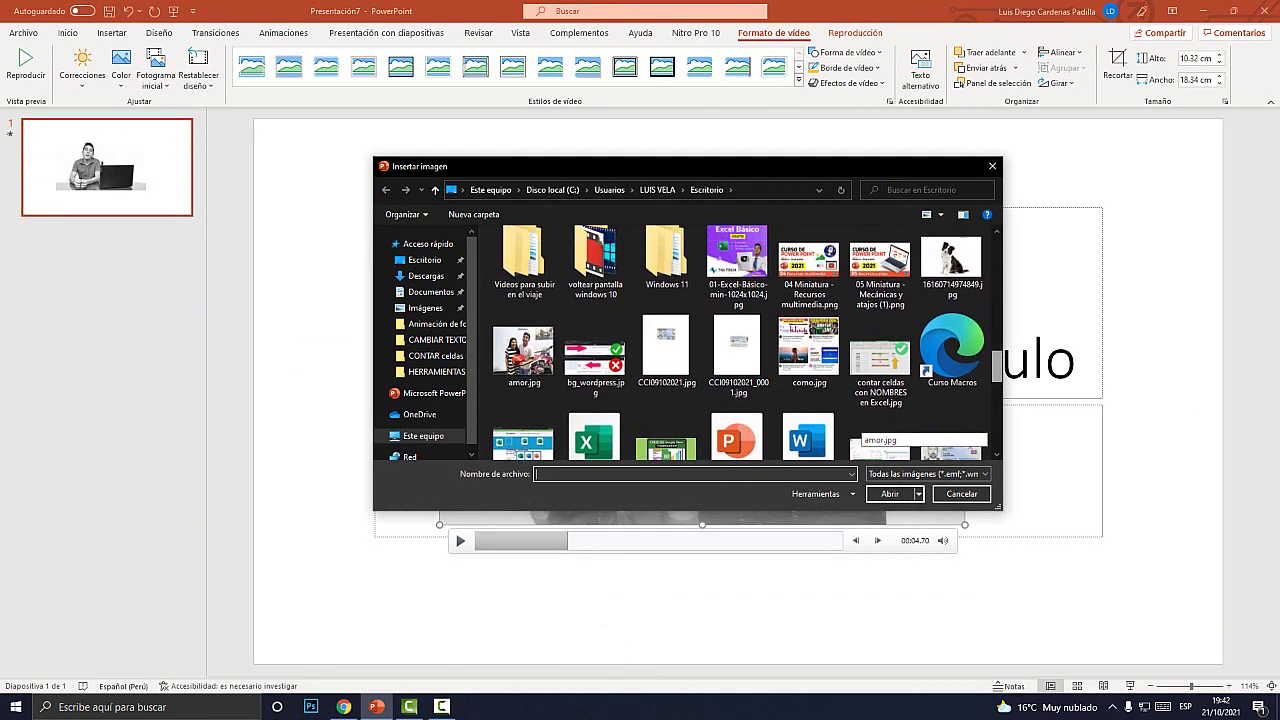
{"action": "scroll", "coordinate": [858, 432], "scroll_direction": "up", "scroll_amount": 2}
{"action": "scroll", "coordinate": [858, 432], "scroll_direction": "up", "scroll_amount": 2}
{"action": "scroll", "coordinate": [858, 432], "scroll_direction": "down", "scroll_amount": 2}
{"action": "scroll", "coordinate": [858, 432], "scroll_direction": "down", "scroll_amount": 2}
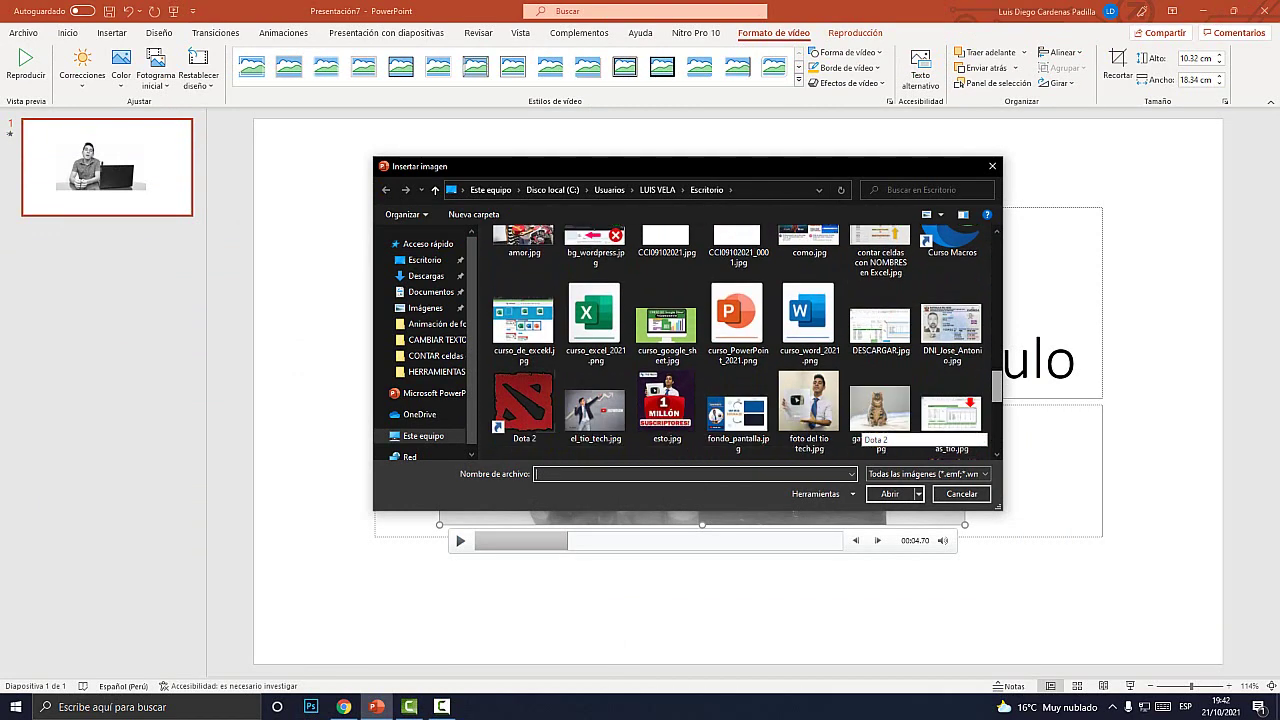
{"action": "scroll", "coordinate": [858, 432], "scroll_direction": "down", "scroll_amount": 2}
{"action": "scroll", "coordinate": [858, 432], "scroll_direction": "down", "scroll_amount": 2}
{"action": "scroll", "coordinate": [858, 432], "scroll_direction": "down", "scroll_amount": 2}
{"action": "scroll", "coordinate": [858, 432], "scroll_direction": "down", "scroll_amount": 2}
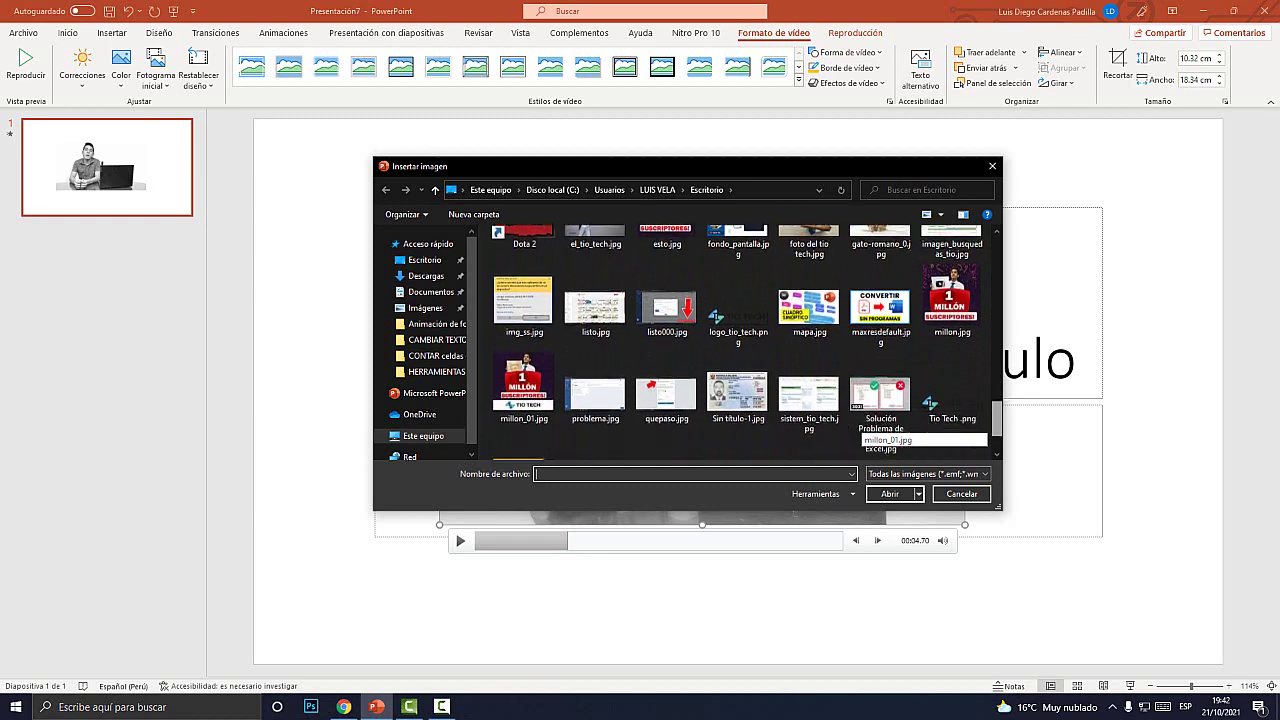
{"action": "scroll", "coordinate": [858, 432], "scroll_direction": "down", "scroll_amount": 2}
{"action": "scroll", "coordinate": [858, 432], "scroll_direction": "up", "scroll_amount": 2}
{"action": "scroll", "coordinate": [858, 432], "scroll_direction": "up", "scroll_amount": 2}
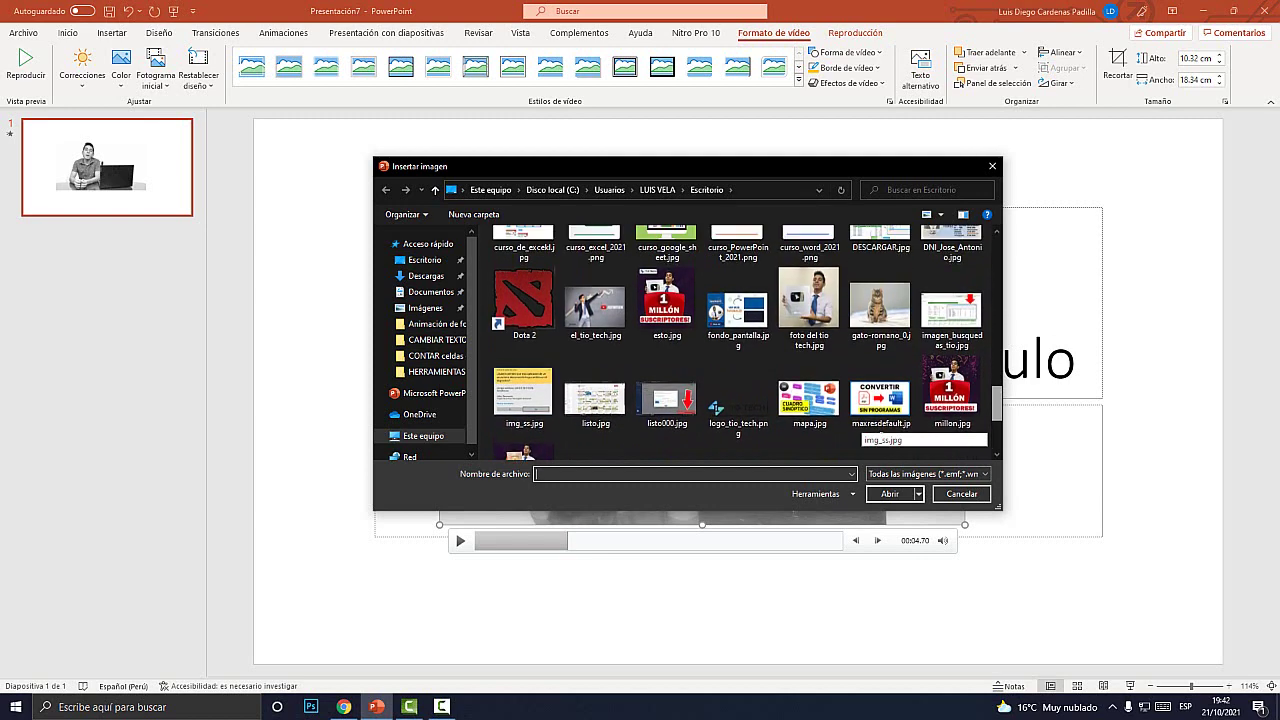
{"action": "scroll", "coordinate": [858, 432], "scroll_direction": "up", "scroll_amount": 2}
{"action": "scroll", "coordinate": [858, 432], "scroll_direction": "up", "scroll_amount": 2}
{"action": "scroll", "coordinate": [858, 432], "scroll_direction": "up", "scroll_amount": 1}
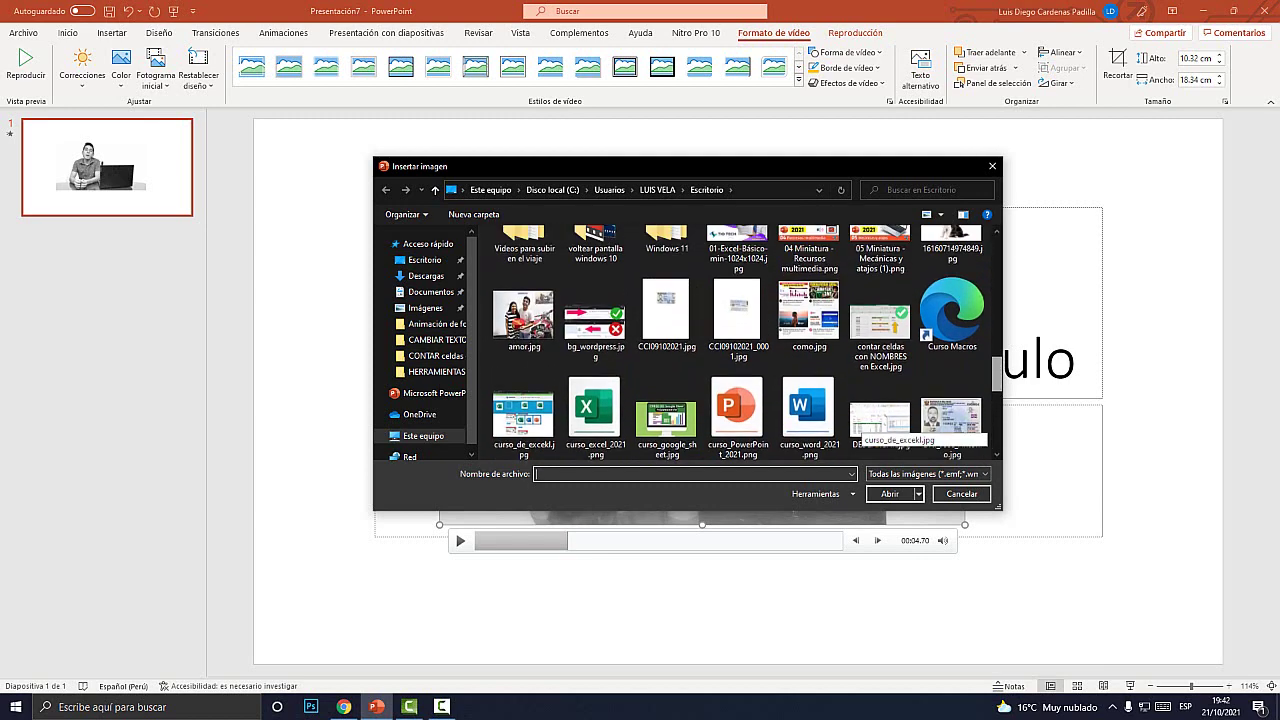
{"action": "scroll", "coordinate": [858, 432], "scroll_direction": "up", "scroll_amount": 1}
{"action": "scroll", "coordinate": [858, 432], "scroll_direction": "up", "scroll_amount": 1}
{"action": "double_click", "coordinate": [808, 318]}
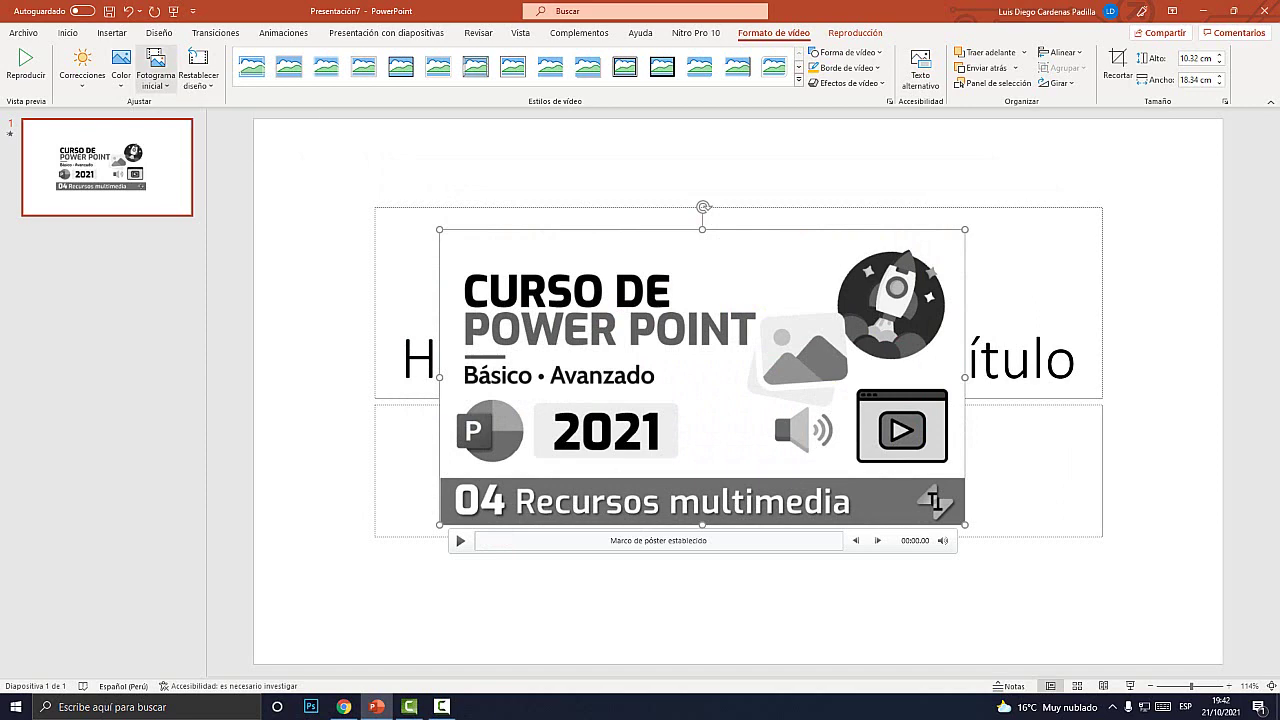
Step: Reset the video's design to restore its colours and nudge it up slightly
{"action": "key", "text": "super+plus"}
{"action": "key", "text": "super+Escape"}
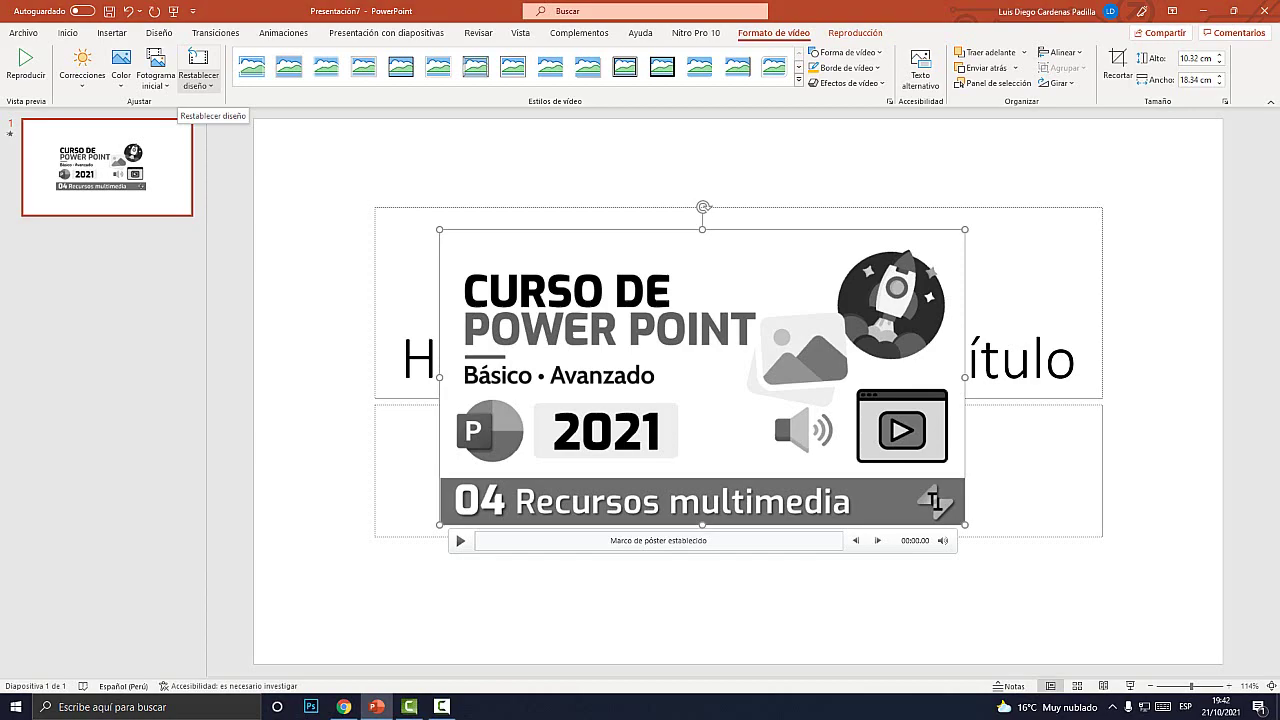
{"action": "key", "text": "super+plus"}
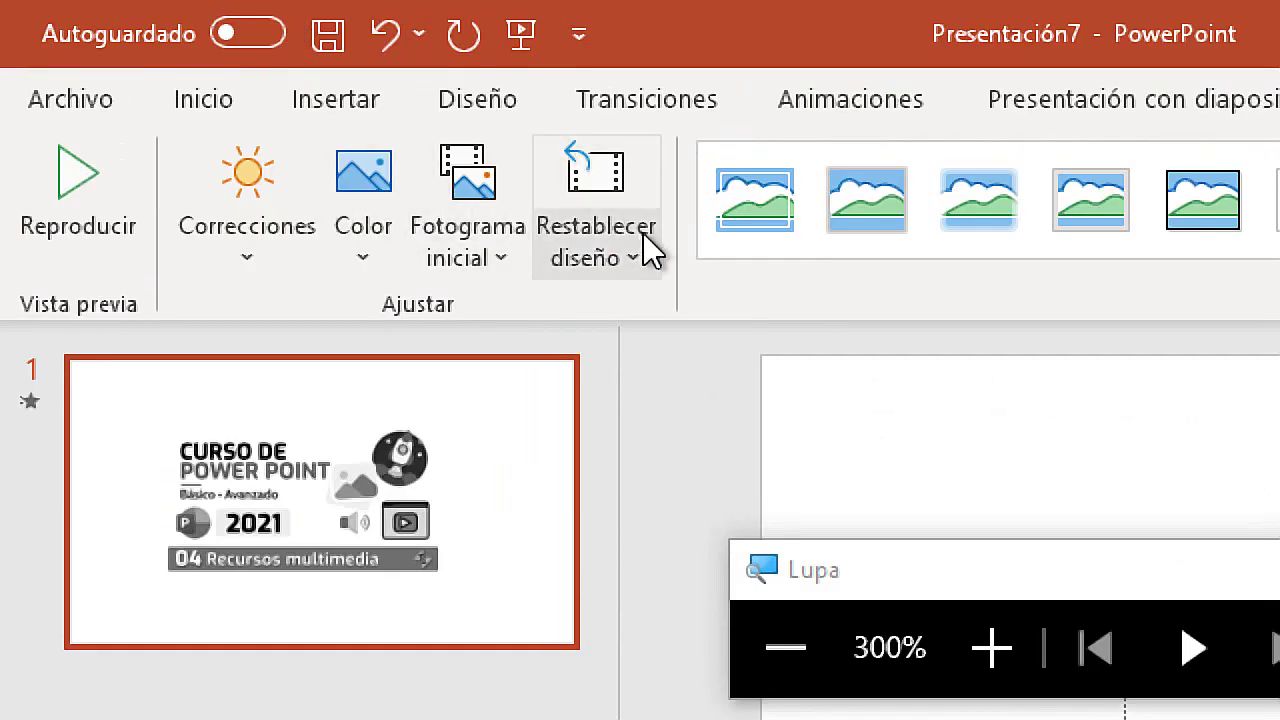
{"action": "left_click", "coordinate": [627, 256]}
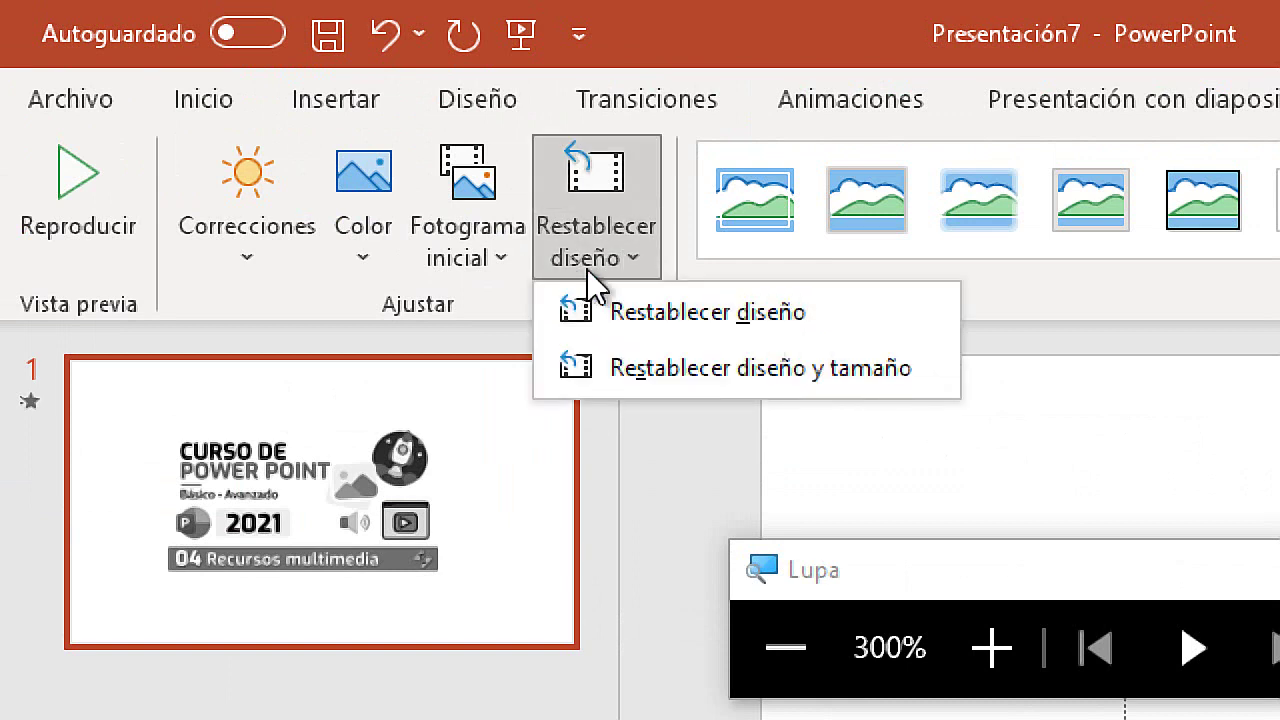
{"action": "left_click", "coordinate": [737, 319]}
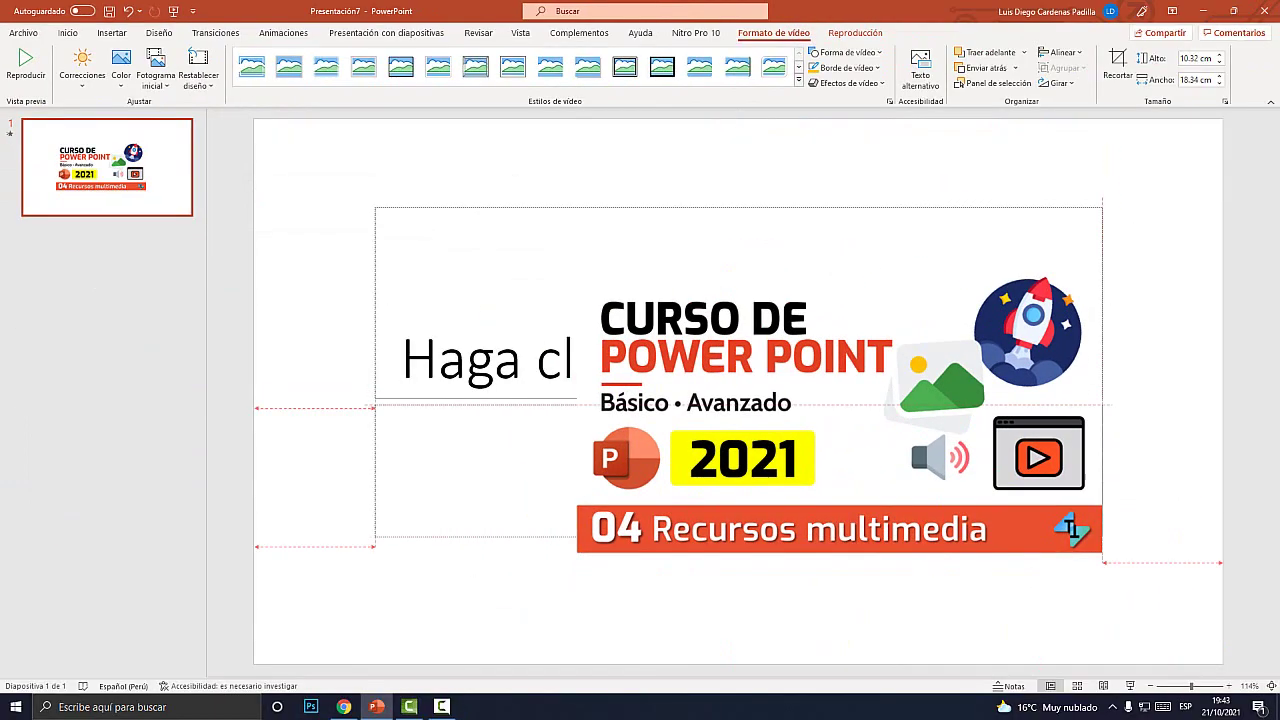
{"action": "key", "text": "Up"}
{"action": "key", "text": "Up"}
{"action": "key", "text": "Up"}
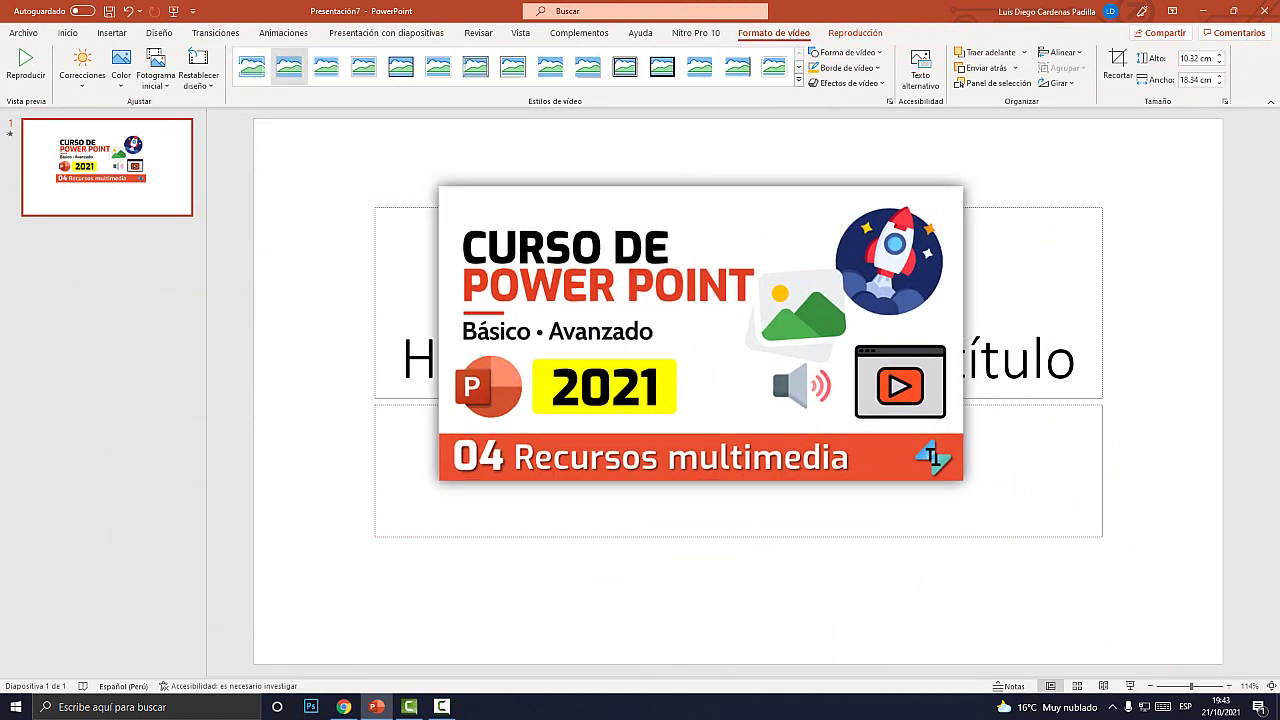
Step: Apply an Intenso video style with black rounded frame and reflection, then select the empty title placeholder
{"action": "key", "text": "super+plus"}
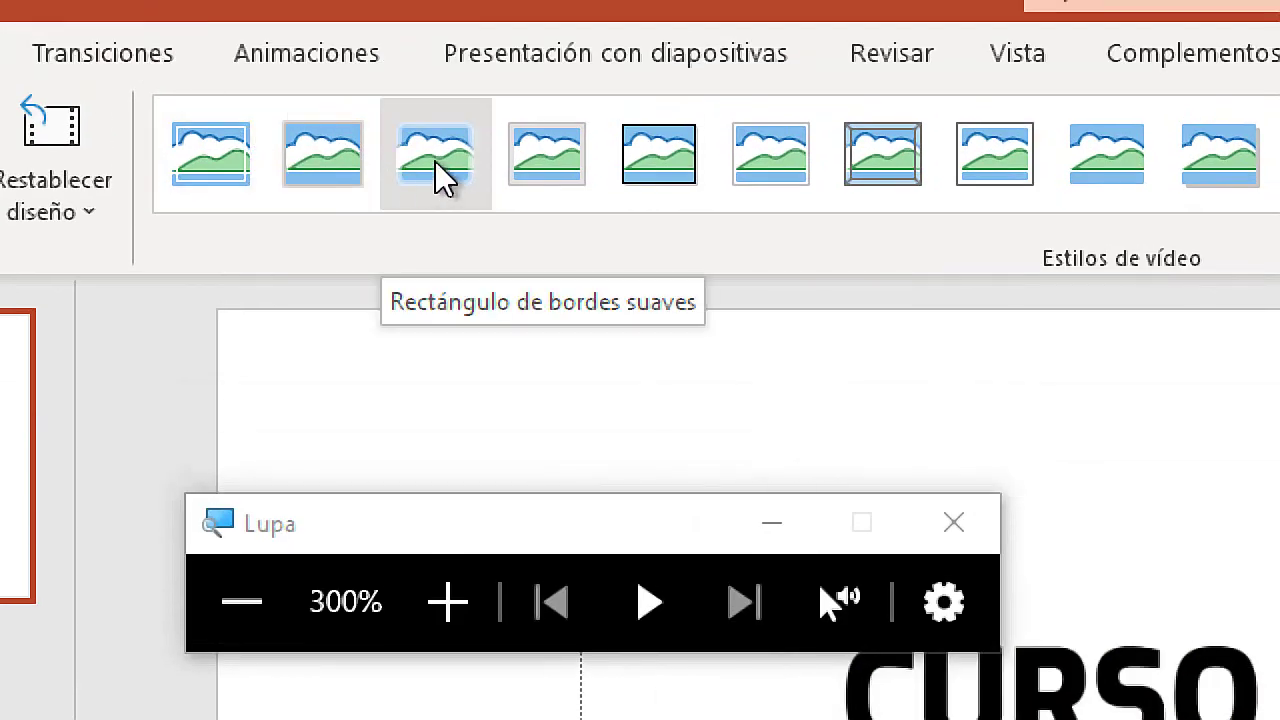
{"action": "key", "text": "super+Escape"}
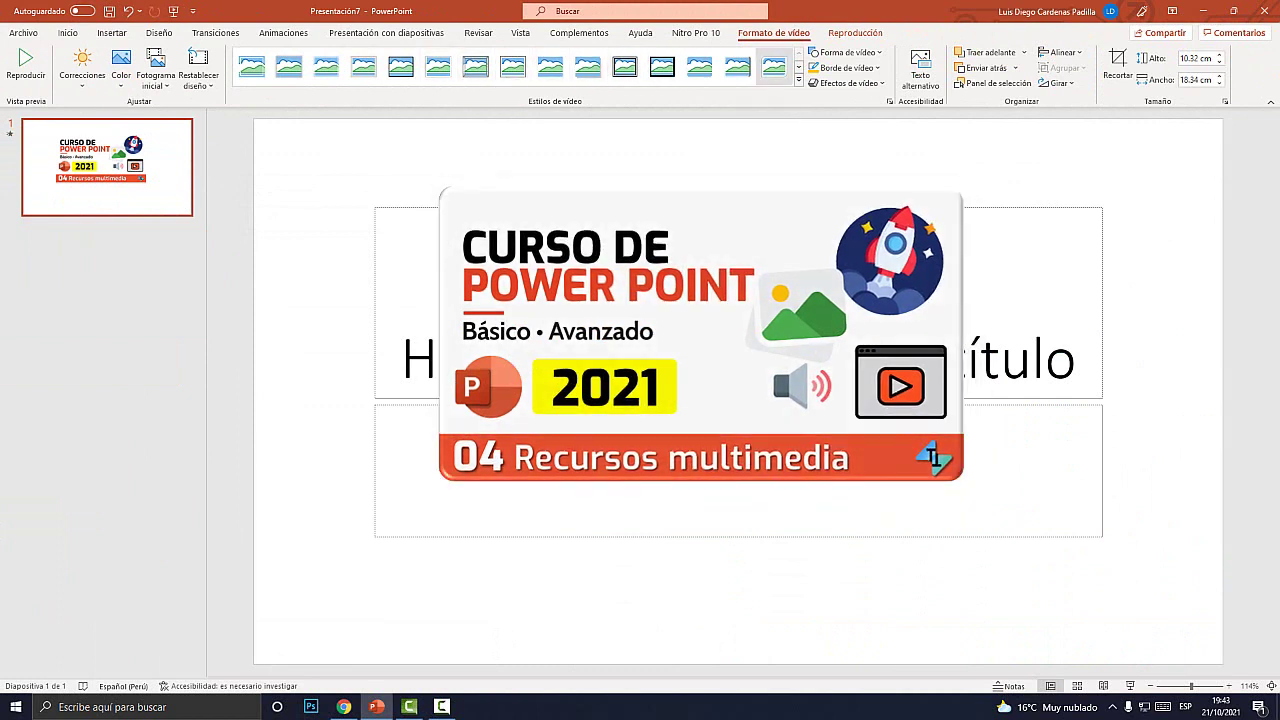
{"action": "left_click", "coordinate": [798, 79]}
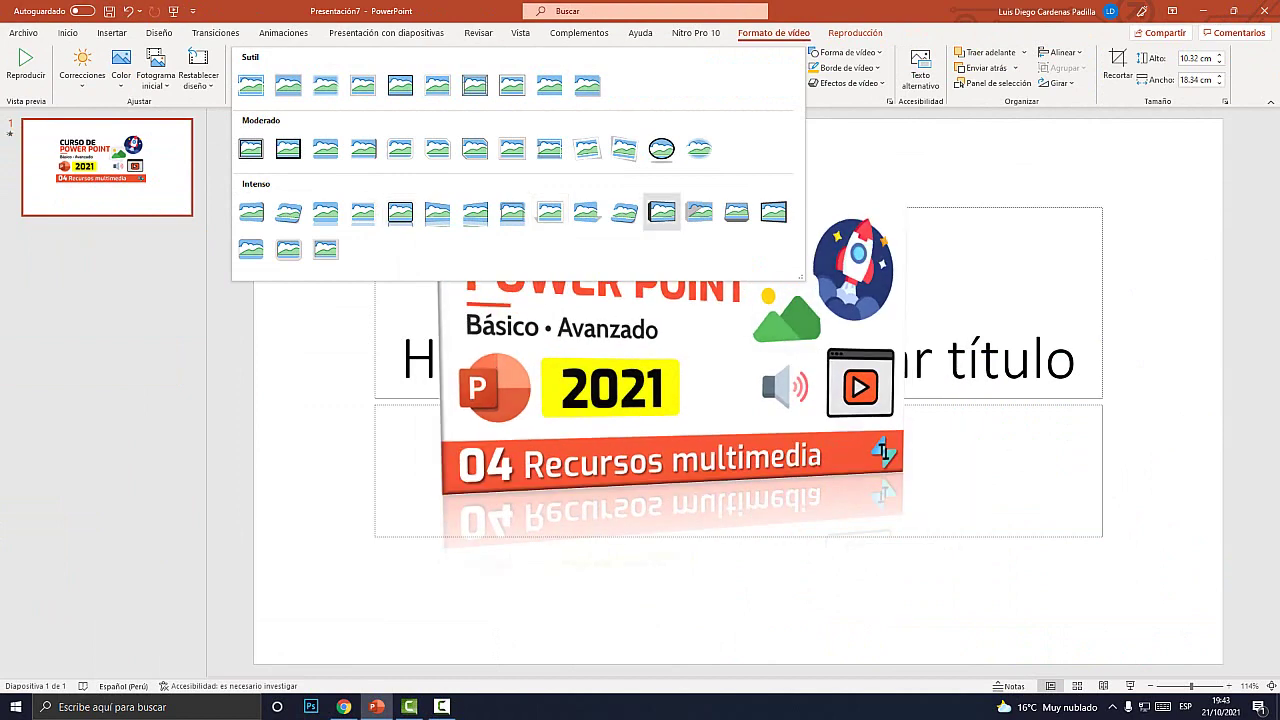
{"action": "left_click", "coordinate": [400, 212]}
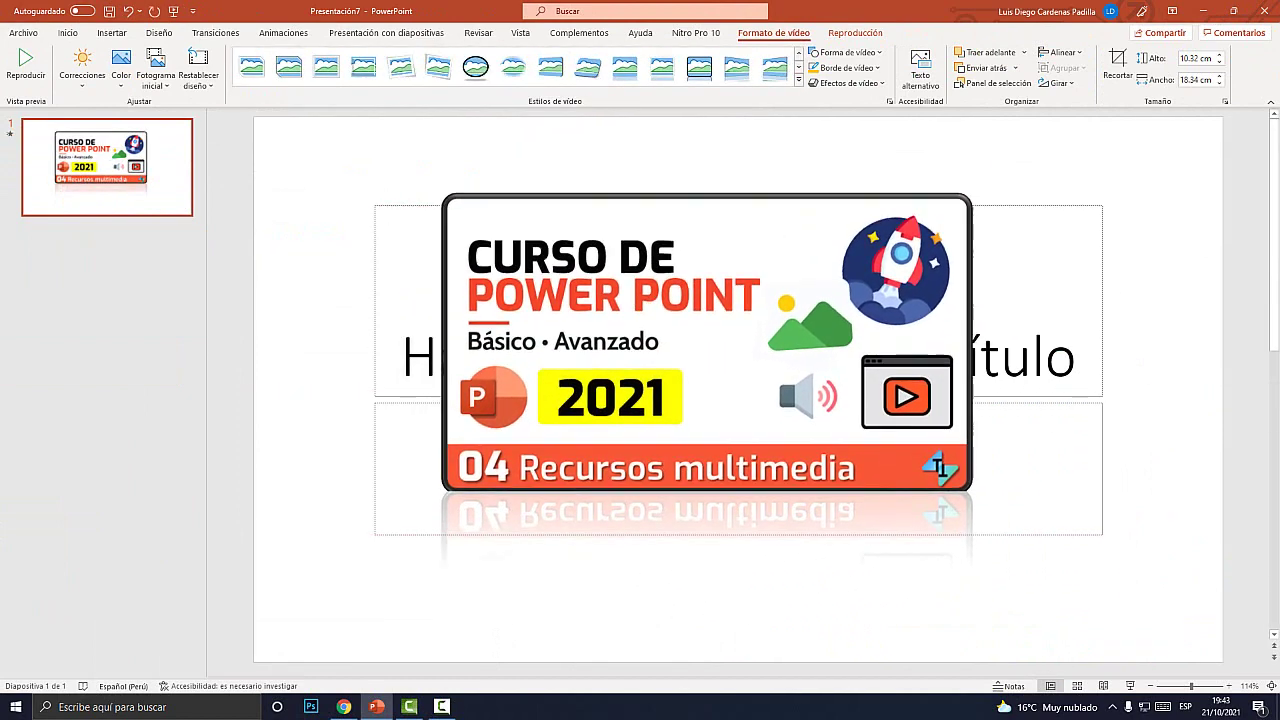
{"action": "left_click", "coordinate": [738, 357]}
{"action": "key", "text": "Escape"}
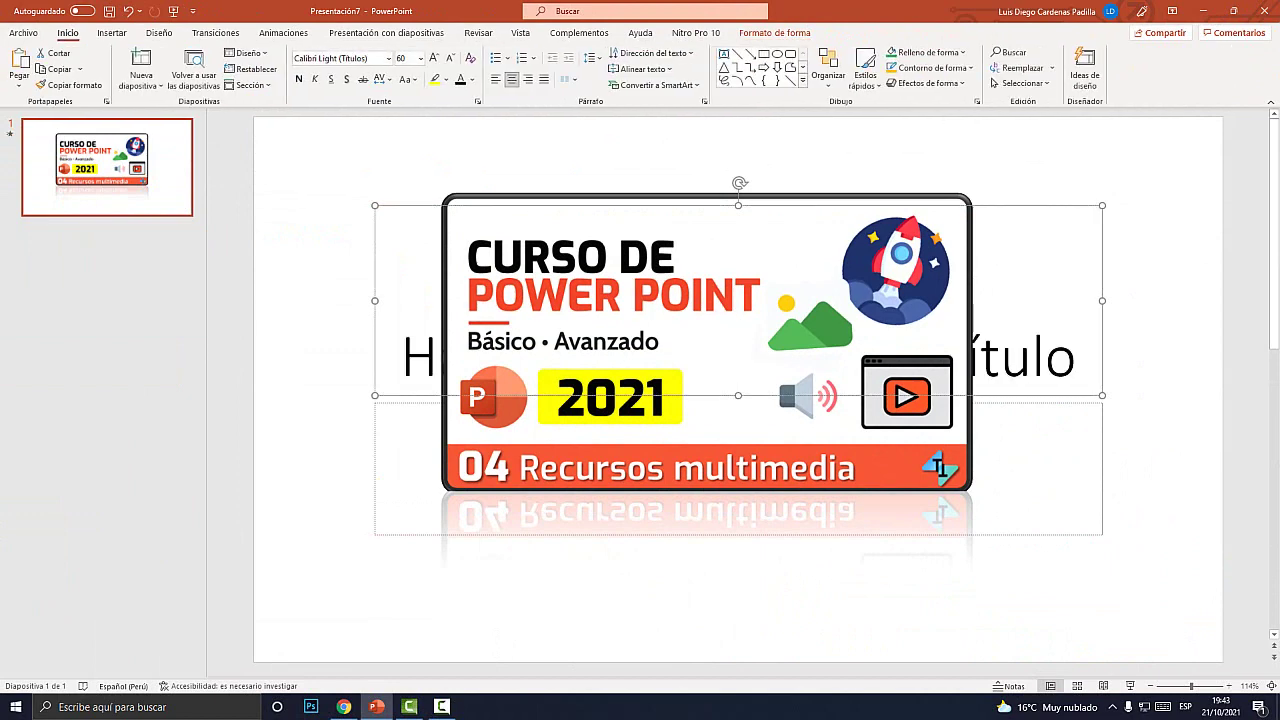
Step: Delete the empty title and subtitle placeholders, then play and pause the video preview
{"action": "key", "text": "Delete"}
{"action": "key", "text": "Tab"}
{"action": "key", "text": "Delete"}
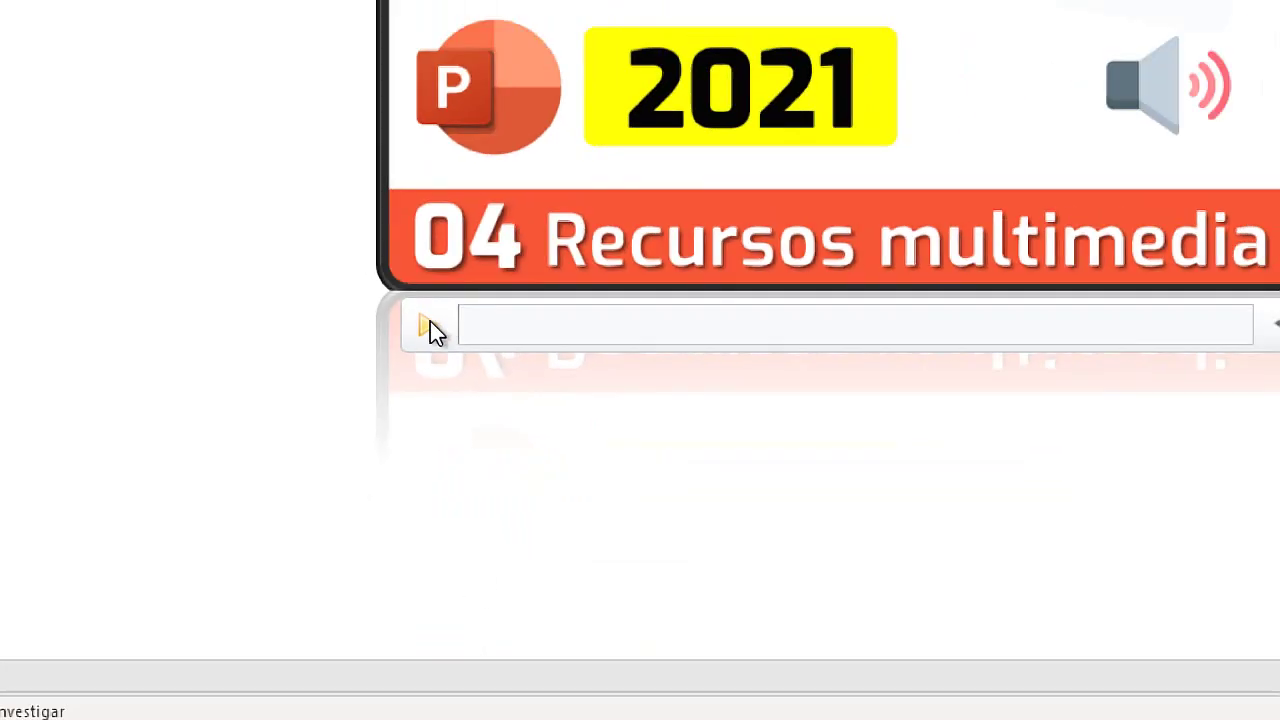
{"action": "left_click", "coordinate": [464, 506]}
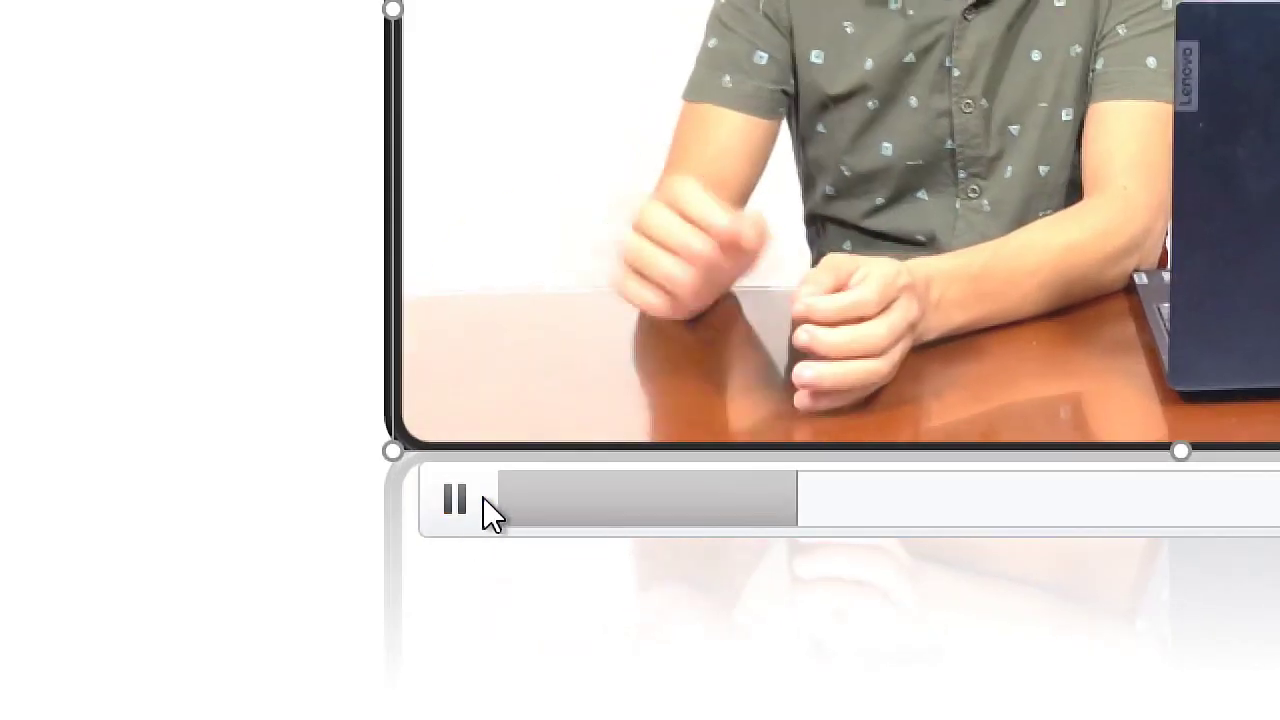
{"action": "left_click", "coordinate": [465, 507]}
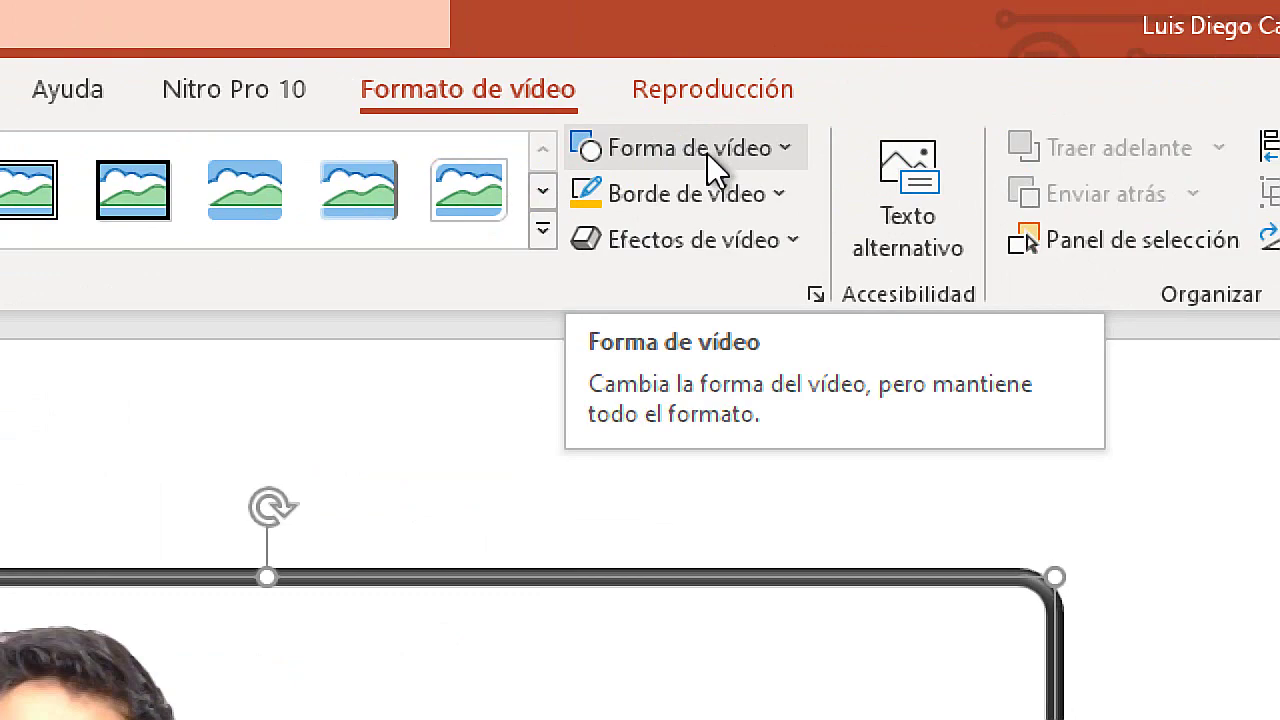
Step: Try an oval video shape with playback previews, then settle on the cloud shape
{"action": "left_click", "coordinate": [707, 153]}
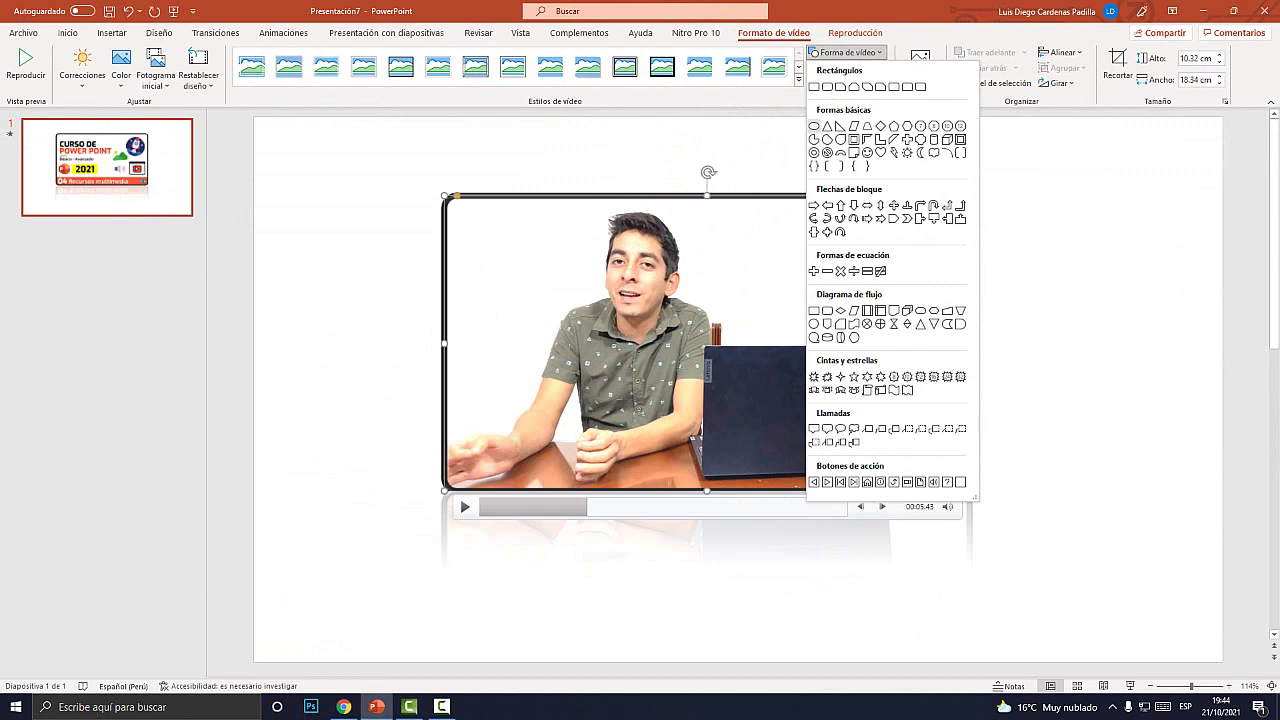
{"action": "left_click", "coordinate": [814, 126]}
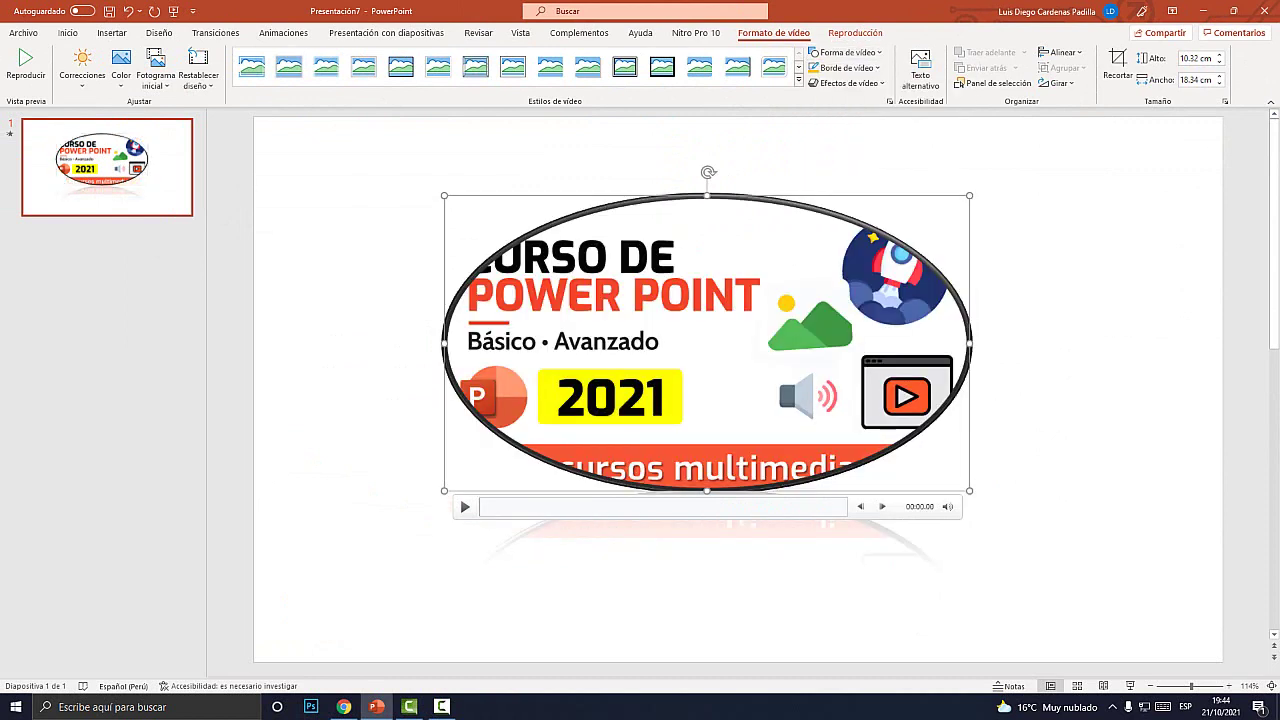
{"action": "key", "text": "alt+p"}
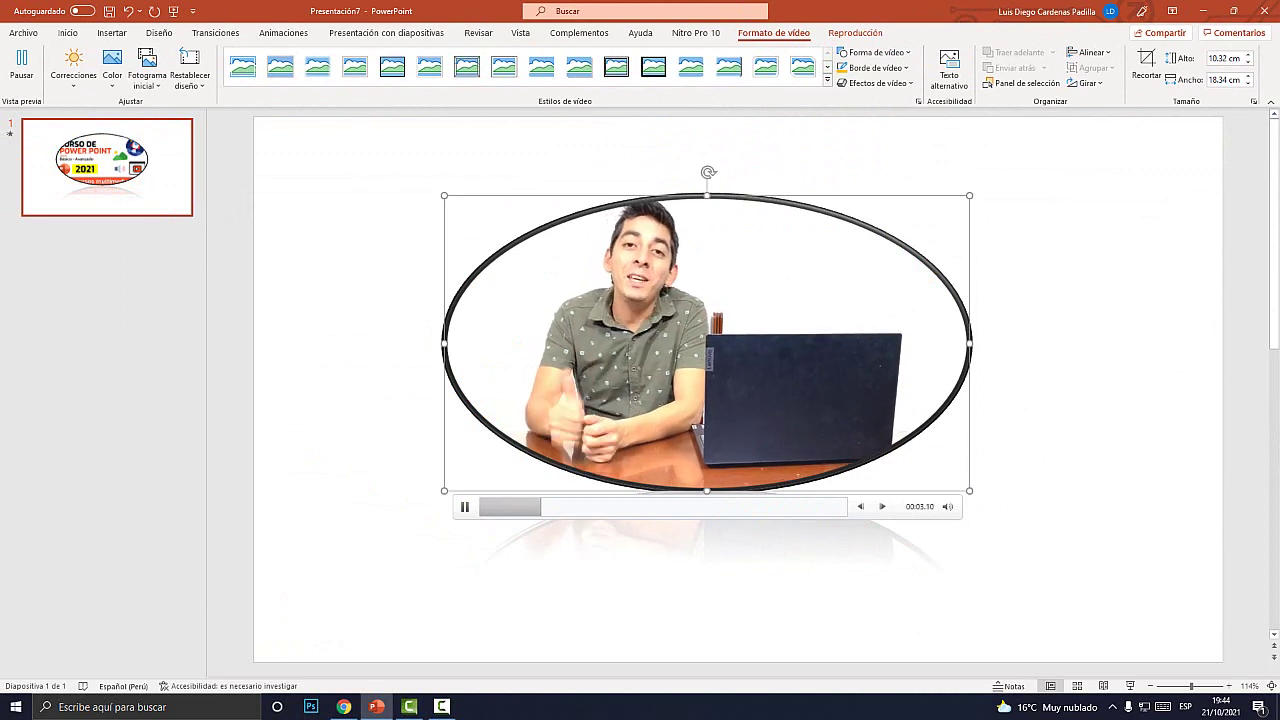
{"action": "key", "text": "alt+p"}
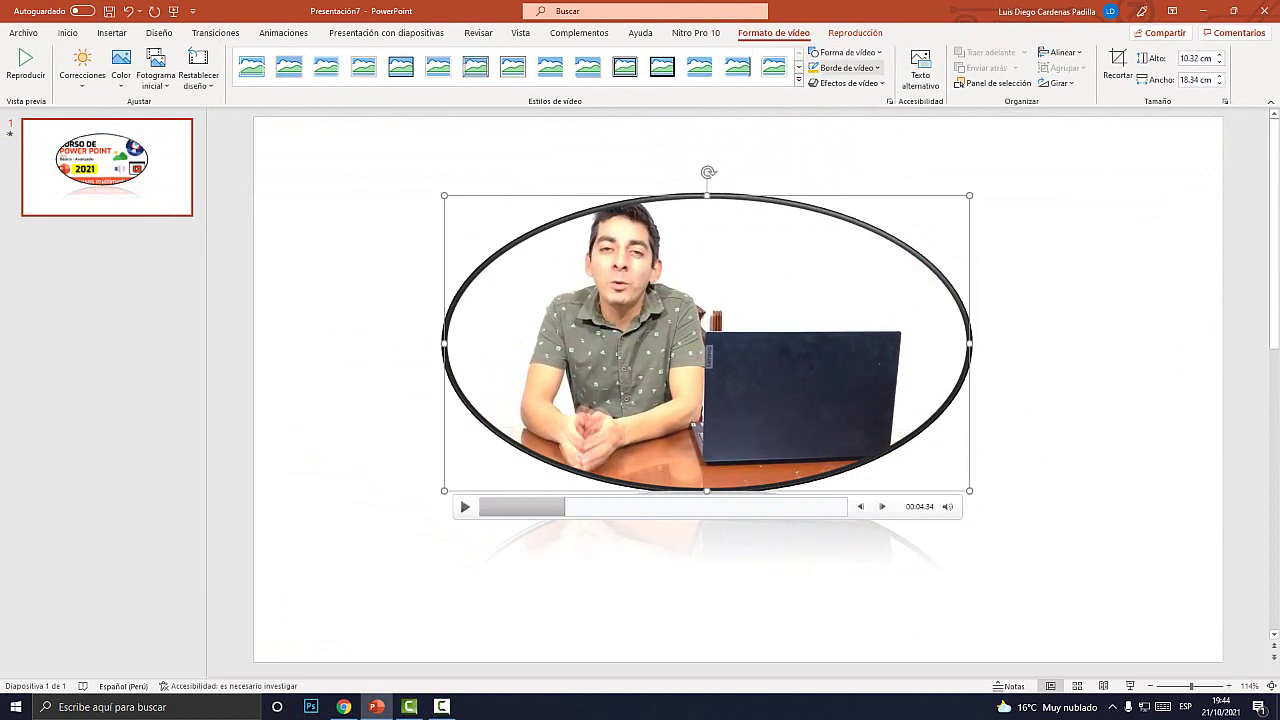
{"action": "left_click", "coordinate": [845, 52]}
{"action": "left_click", "coordinate": [813, 126]}
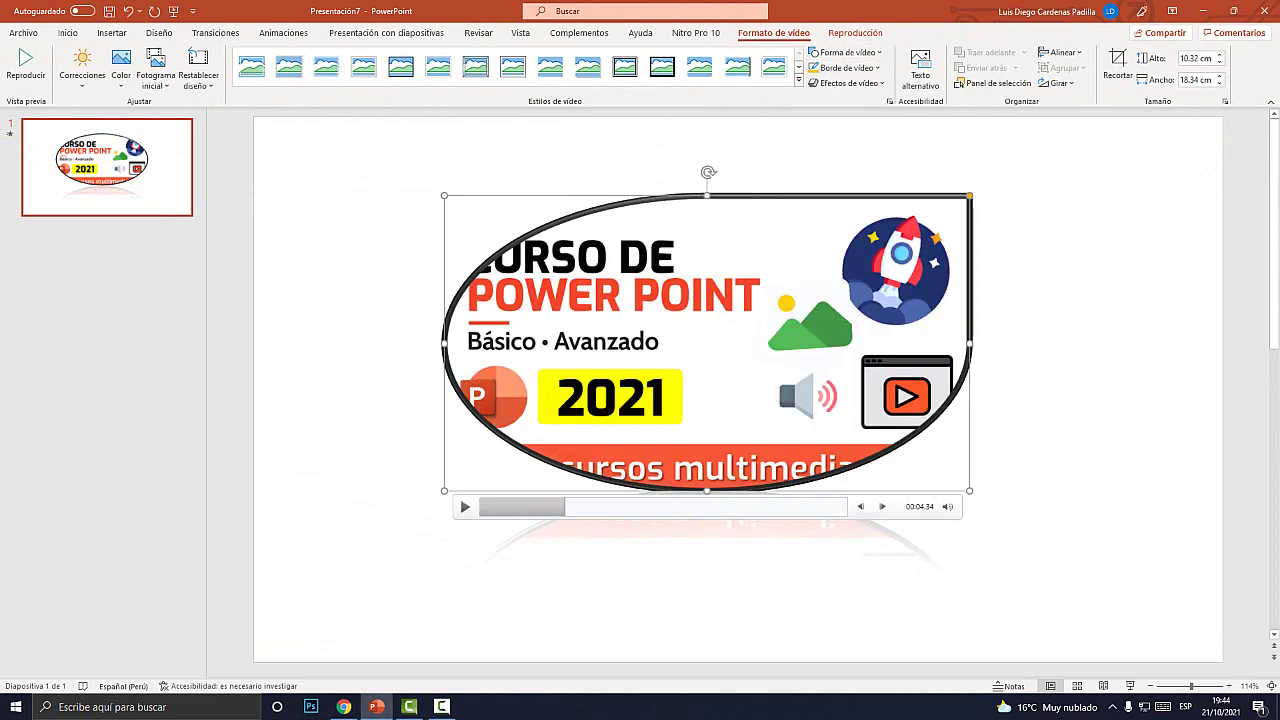
{"action": "key", "text": "alt+p"}
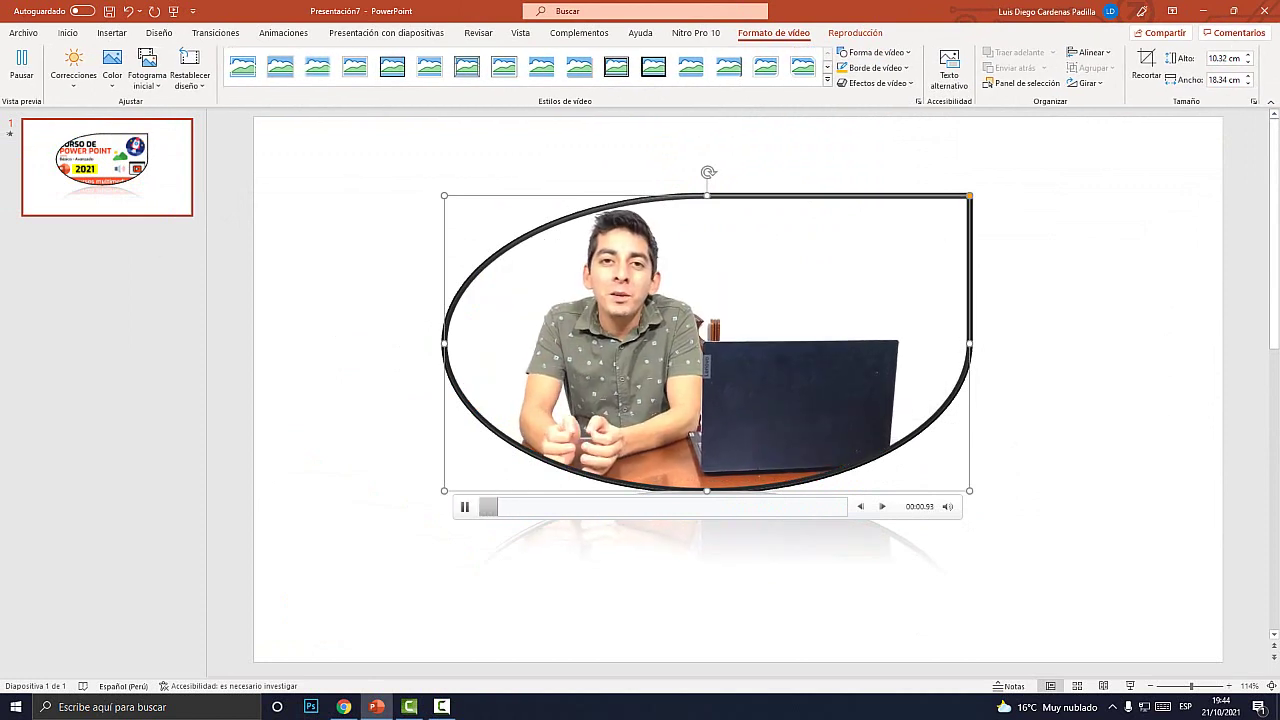
{"action": "left_click", "coordinate": [870, 52]}
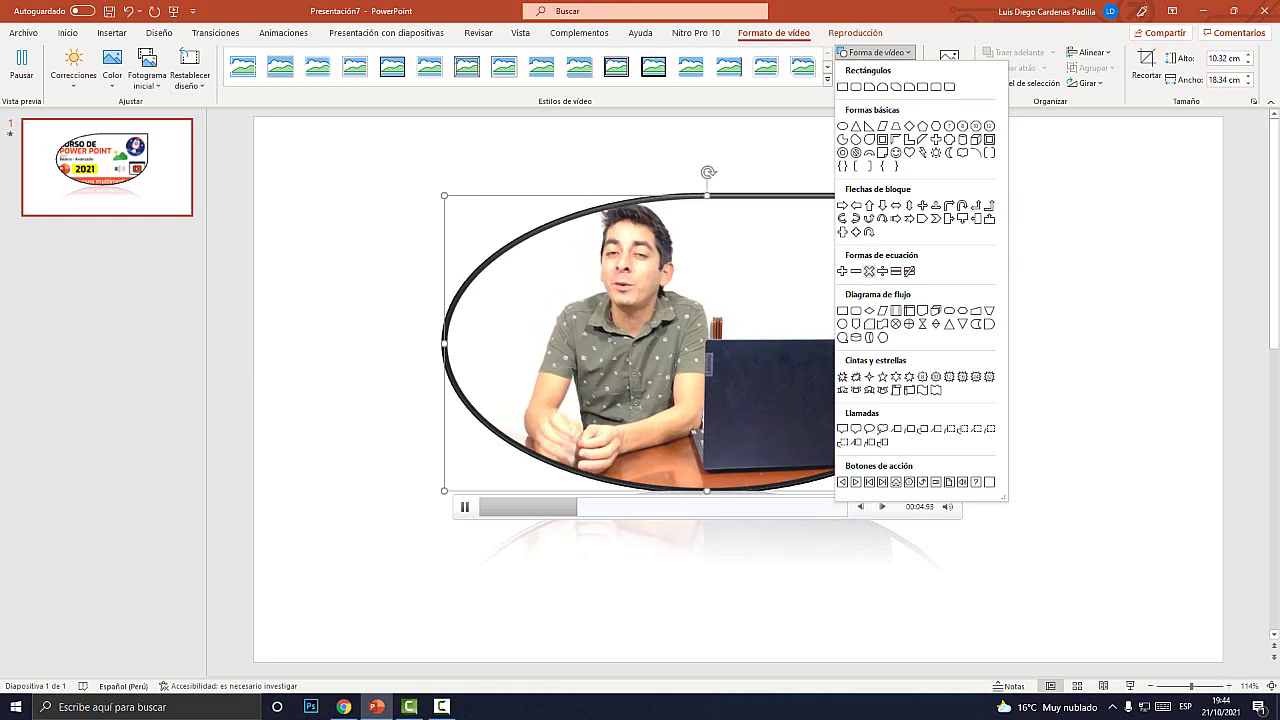
{"action": "left_click", "coordinate": [962, 152]}
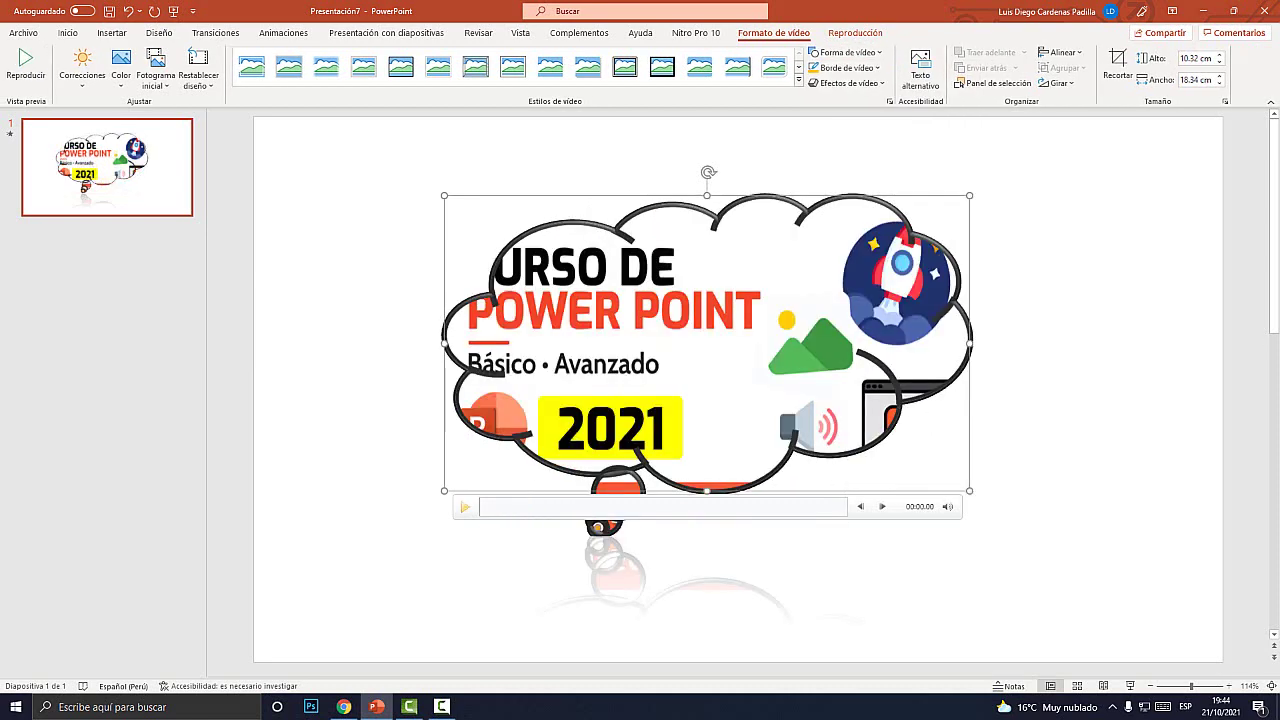
{"action": "key", "text": "alt+p"}
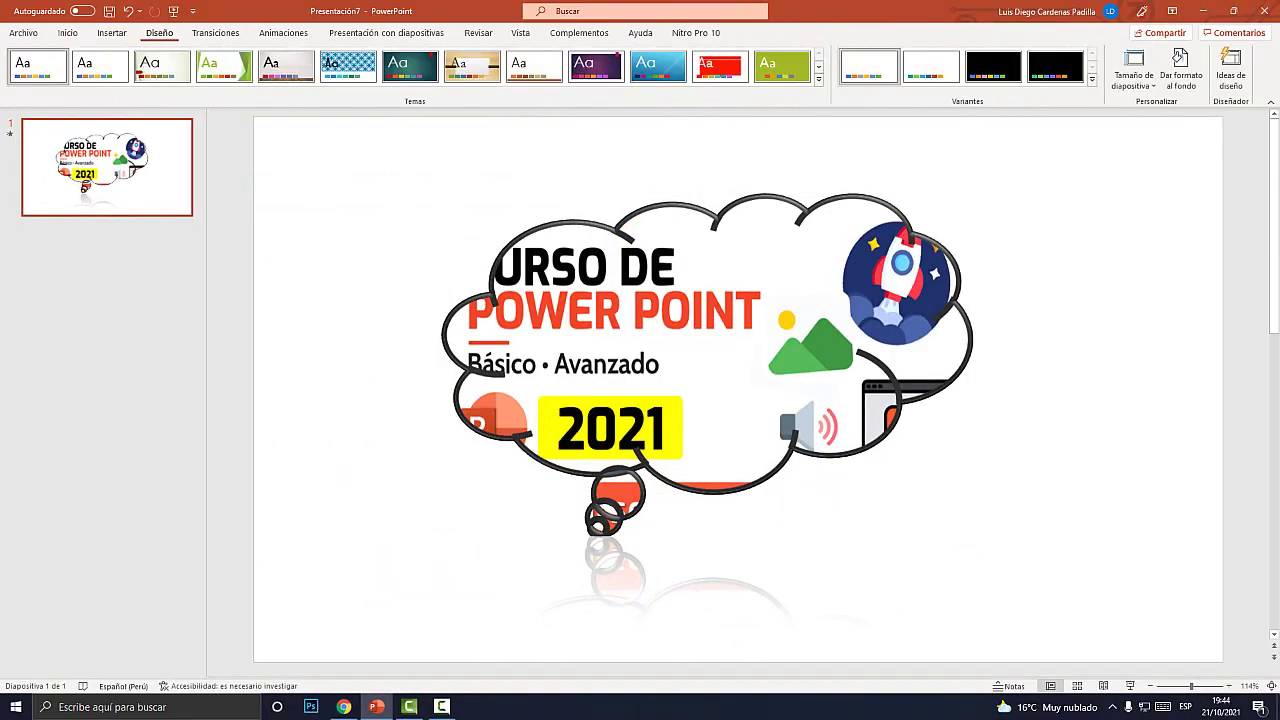
Step: Apply the dark teal design theme, play the video, and briefly preview the slide show
{"action": "left_click", "coordinate": [409, 66]}
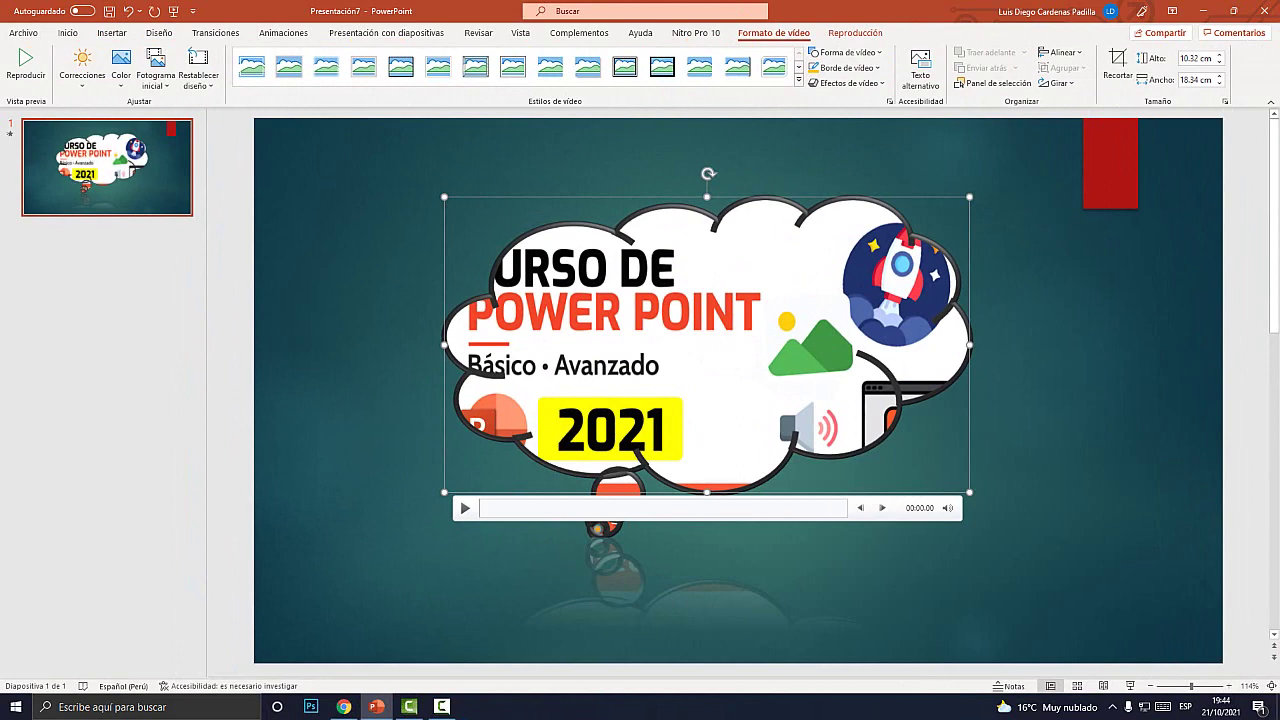
{"action": "key", "text": "alt+p"}
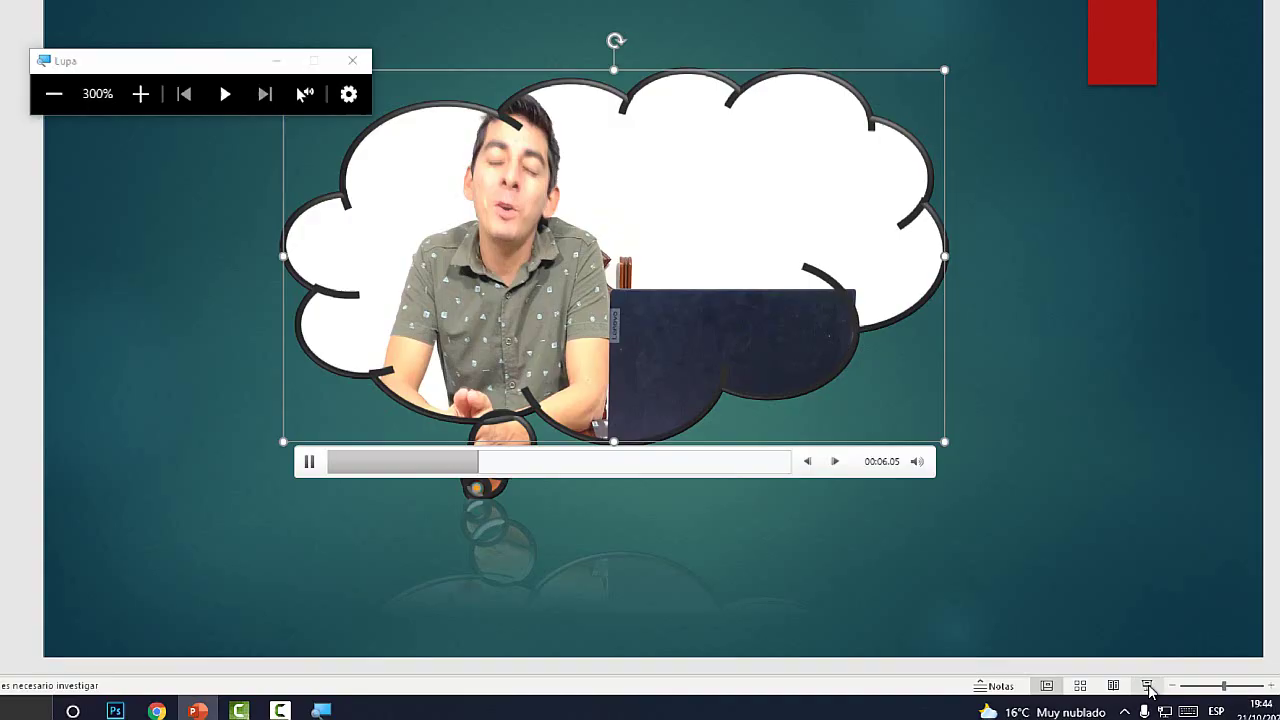
{"action": "left_click", "coordinate": [1148, 690]}
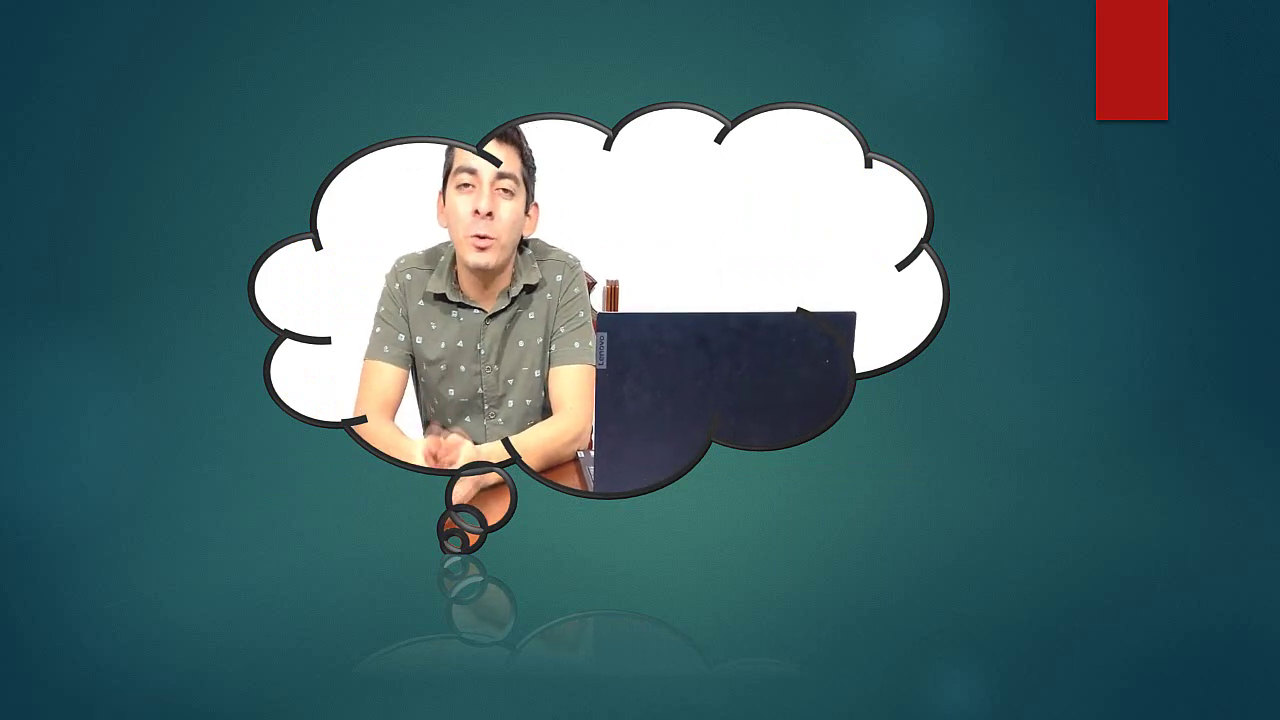
{"action": "key", "text": "Escape"}
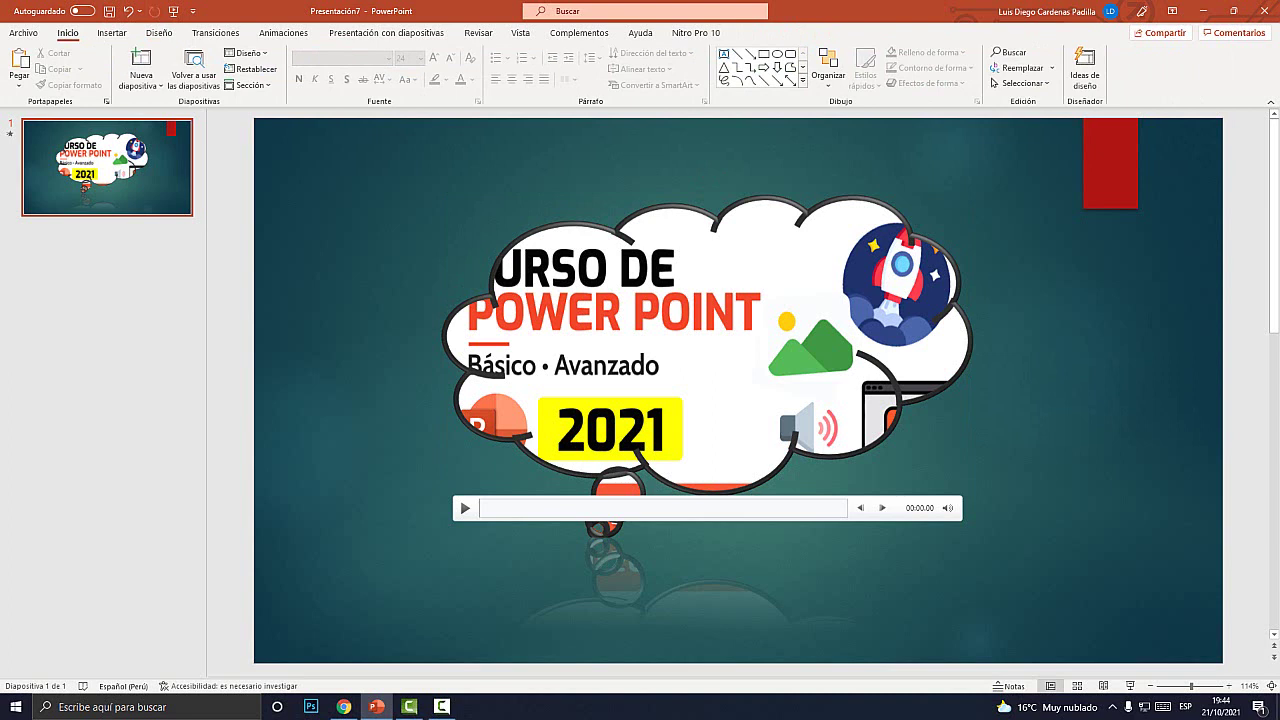
Step: Give the cloud video a purple outline
{"action": "left_click", "coordinate": [707, 345]}
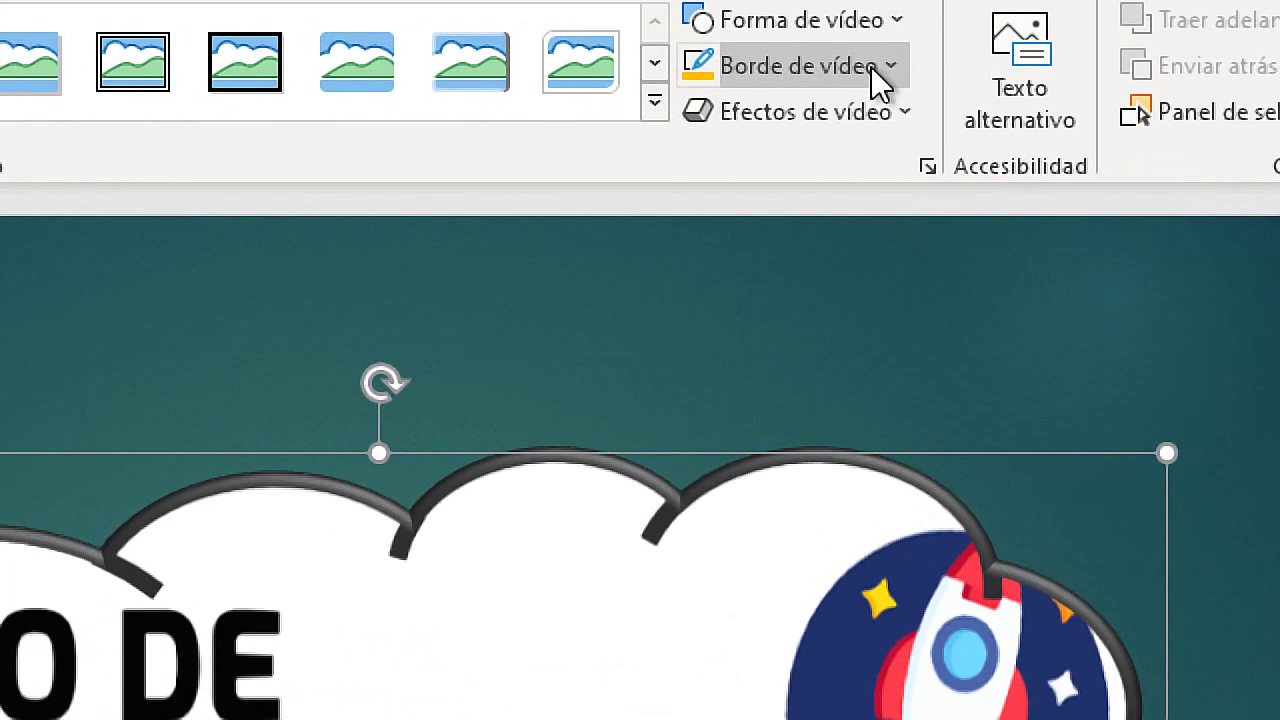
{"action": "left_click", "coordinate": [871, 67]}
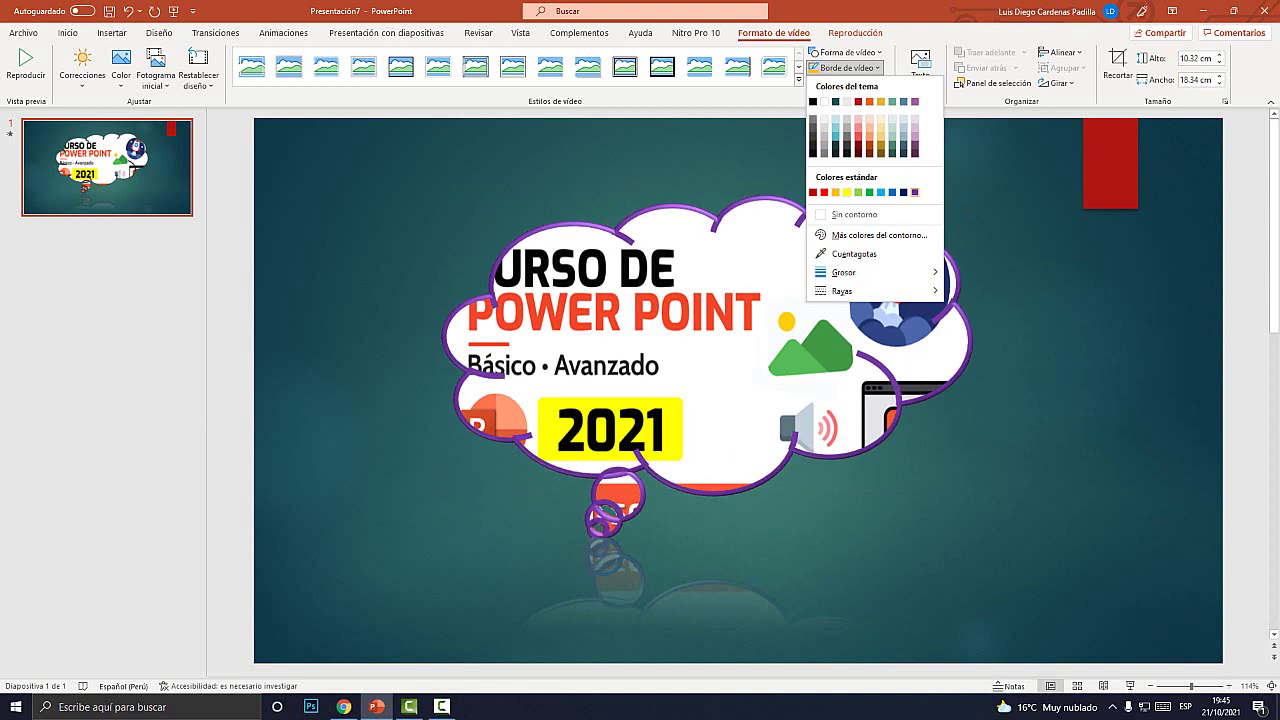
{"action": "left_click", "coordinate": [914, 192]}
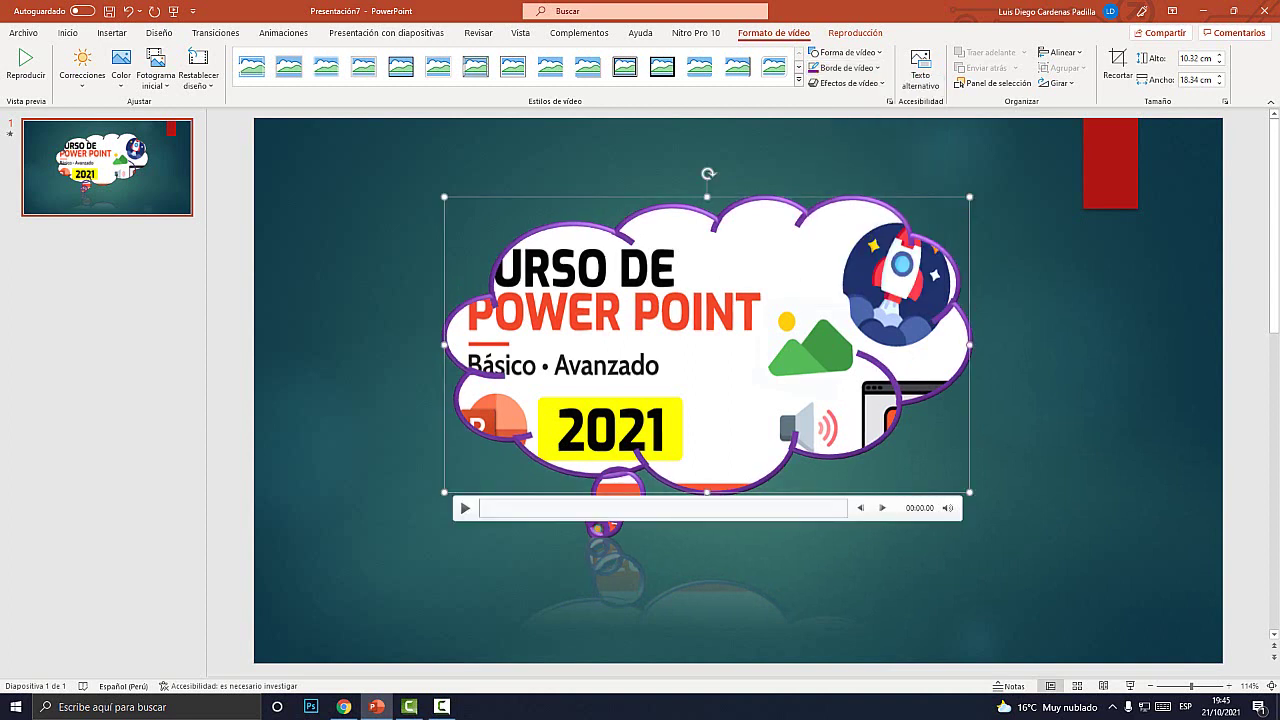
Step: Add a Perspectiva shadow beneath the video and start the slide show
{"action": "left_click", "coordinate": [848, 83]}
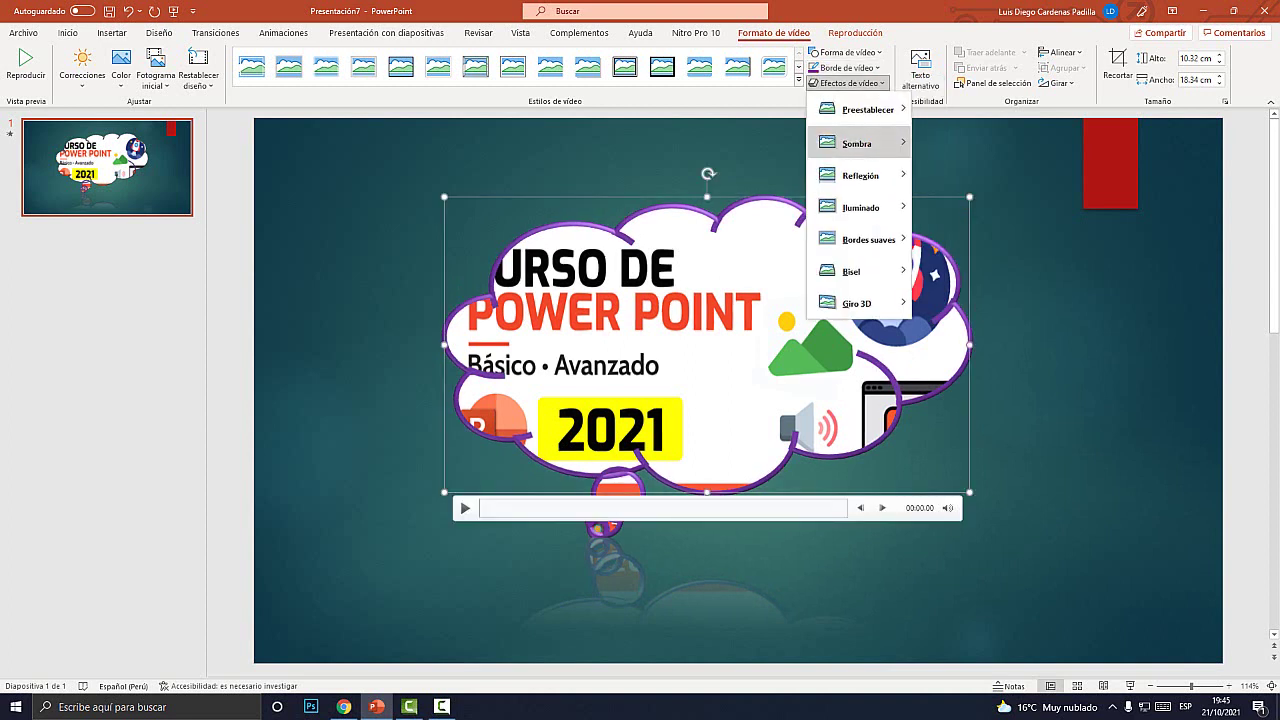
{"action": "mouse_move", "coordinate": [858, 143]}
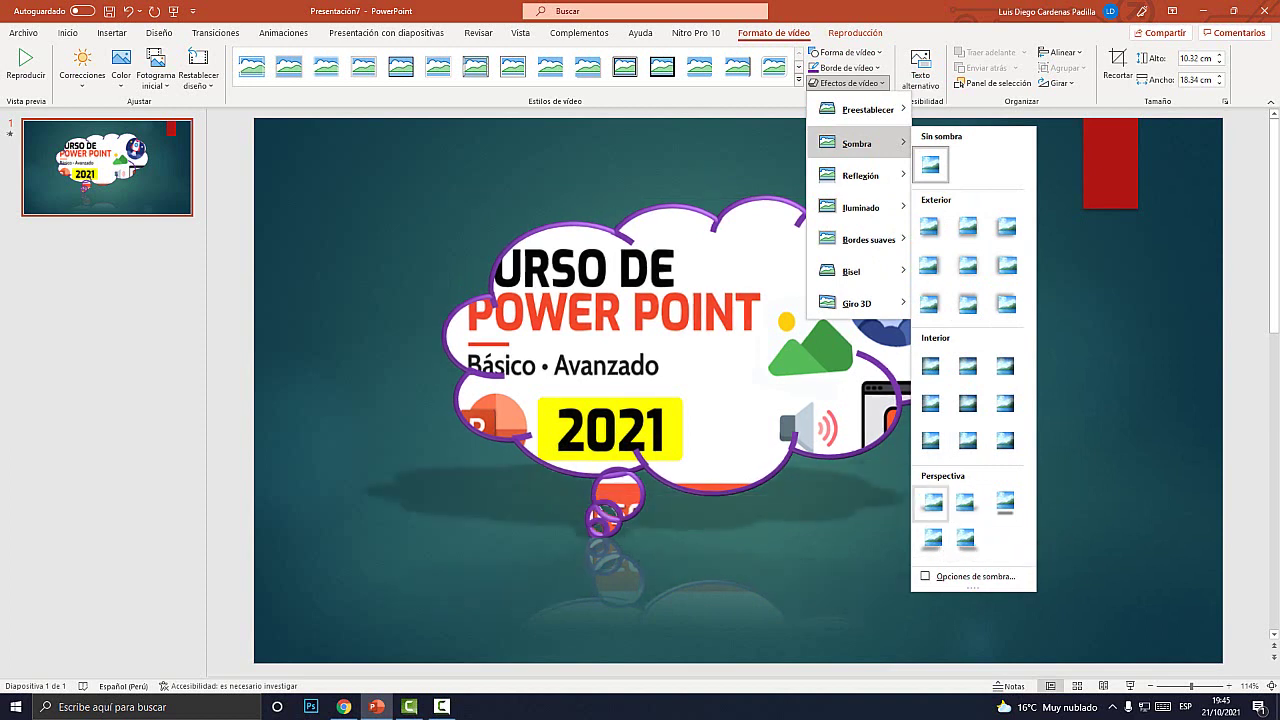
{"action": "left_click", "coordinate": [932, 502]}
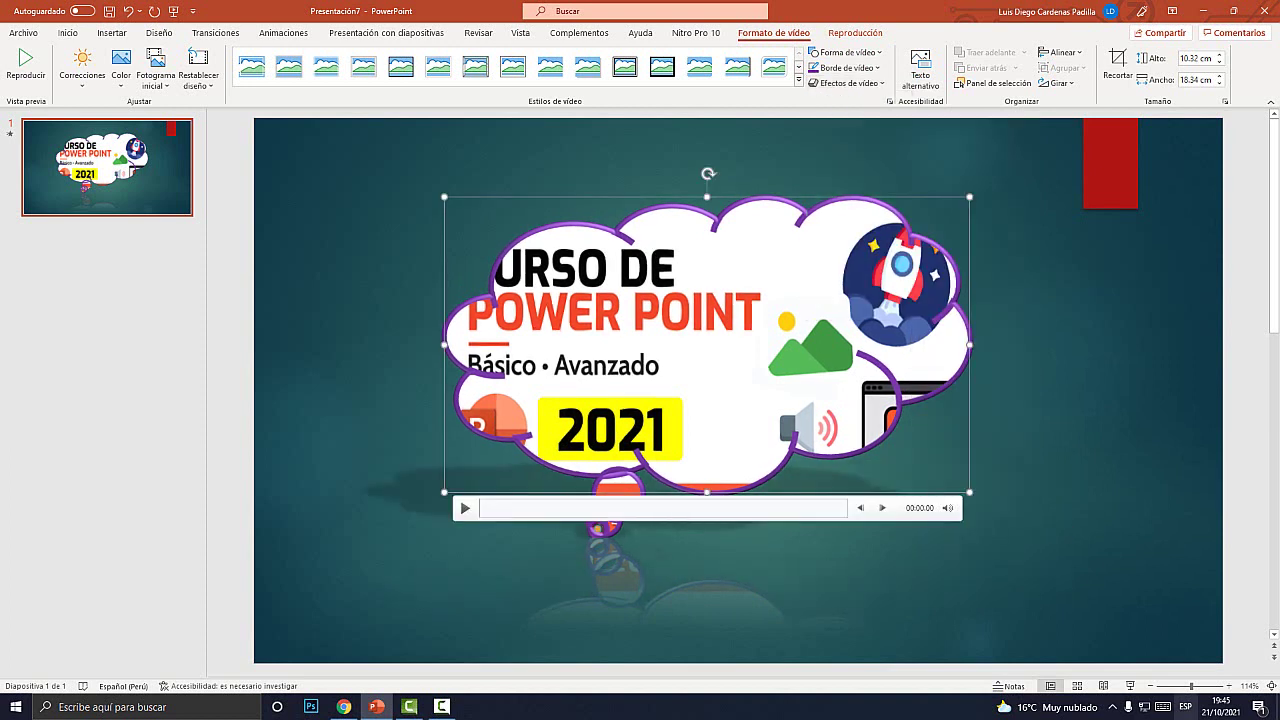
{"action": "left_click", "coordinate": [1130, 686]}
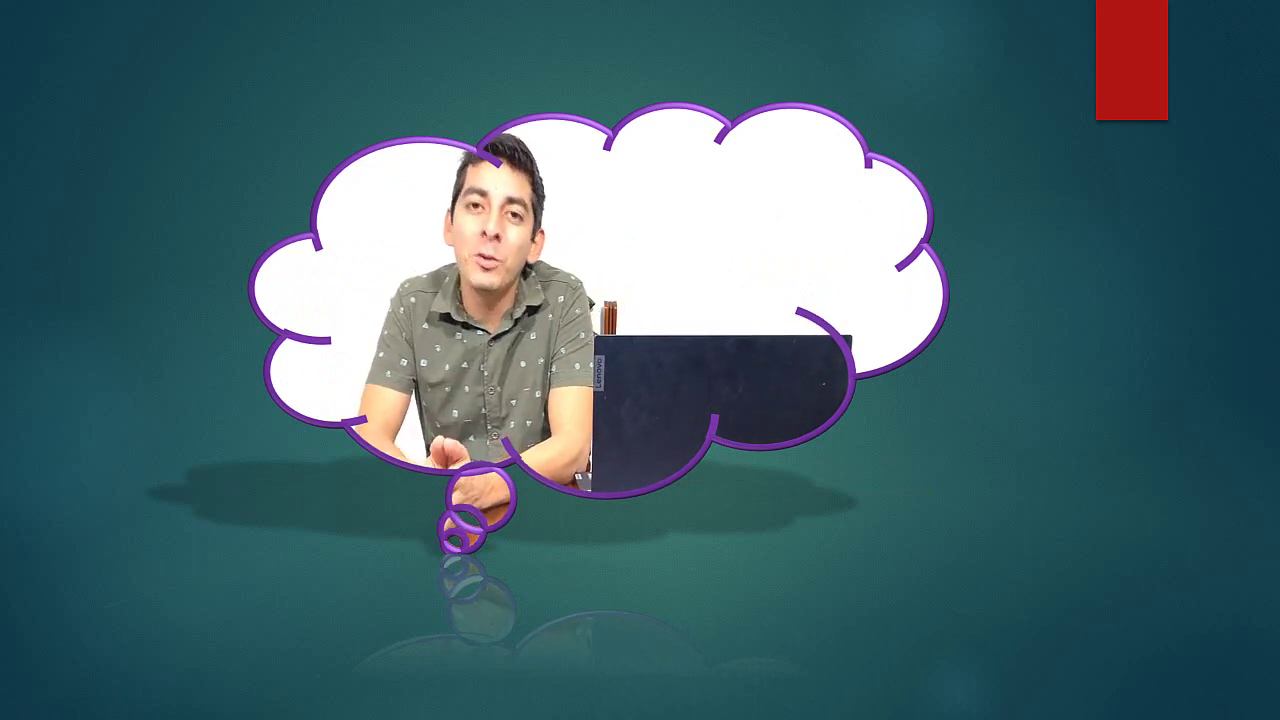
Step: Exit the slide show back to Normal view with Esc
{"action": "key", "text": "Escape"}
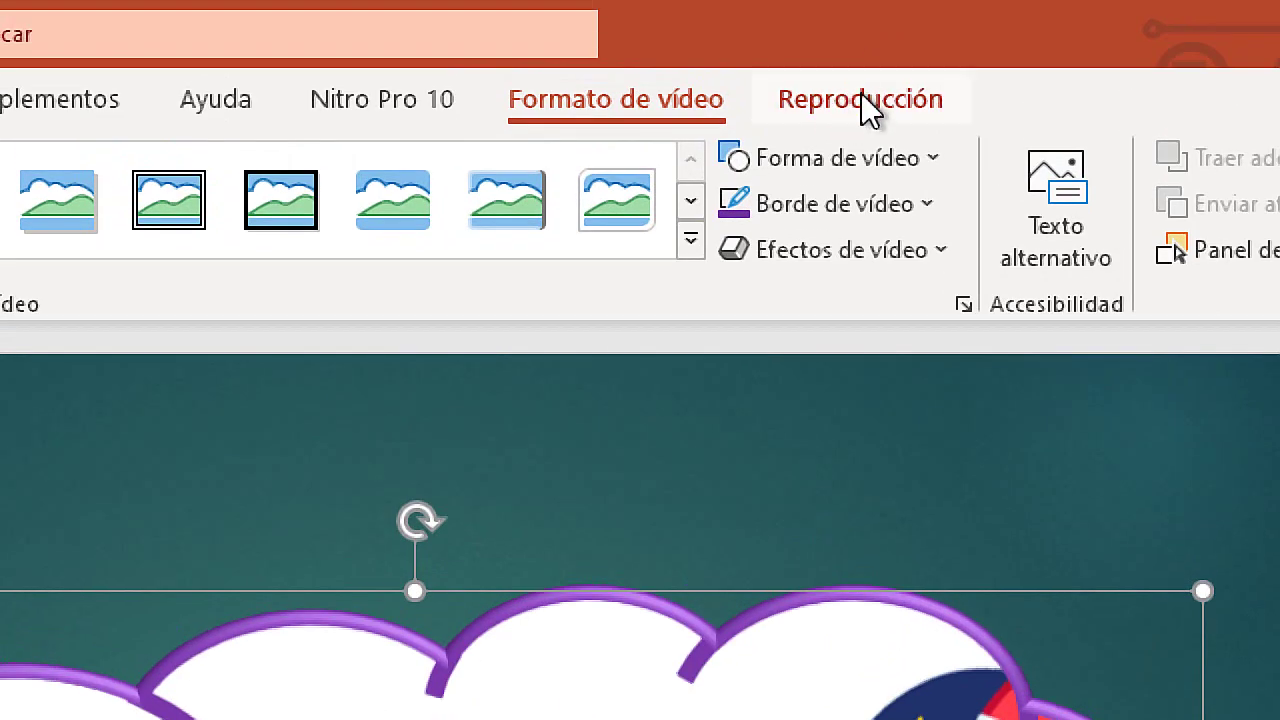
Step: Move the cloud video's playhead to about 5 seconds and add a bookmark there
{"action": "left_click", "coordinate": [860, 35]}
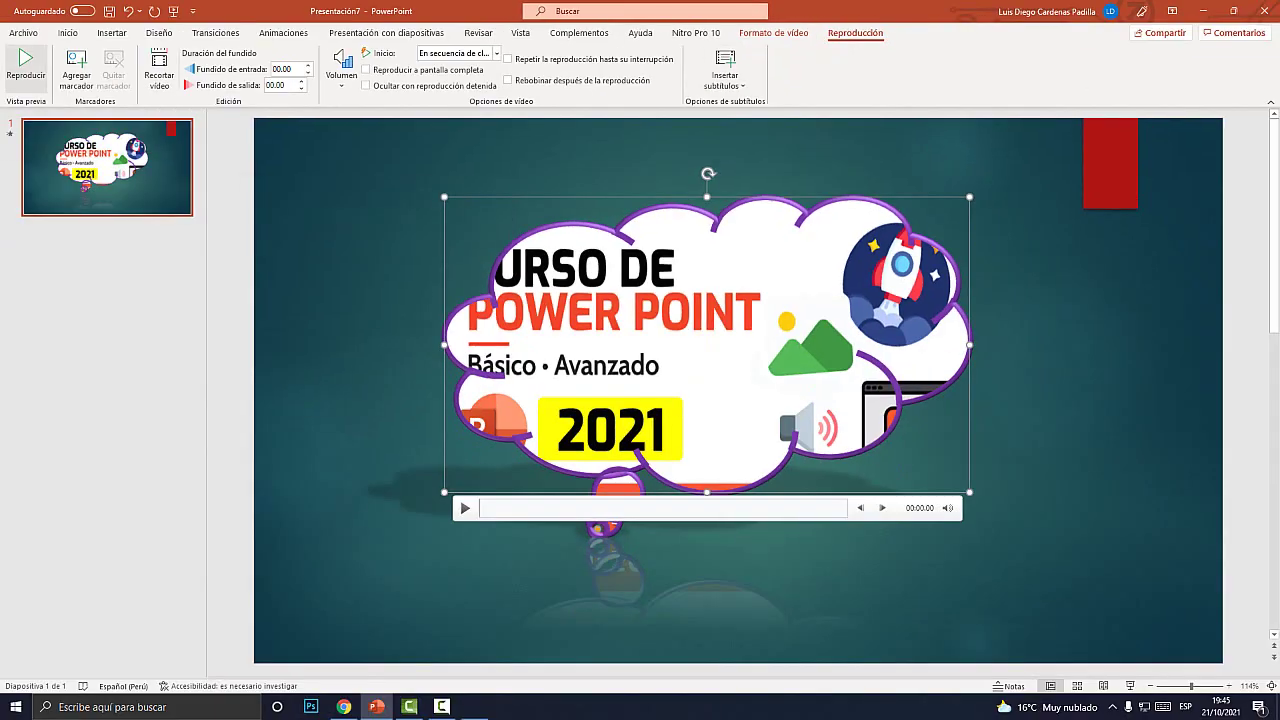
{"action": "key", "text": "super+plus"}
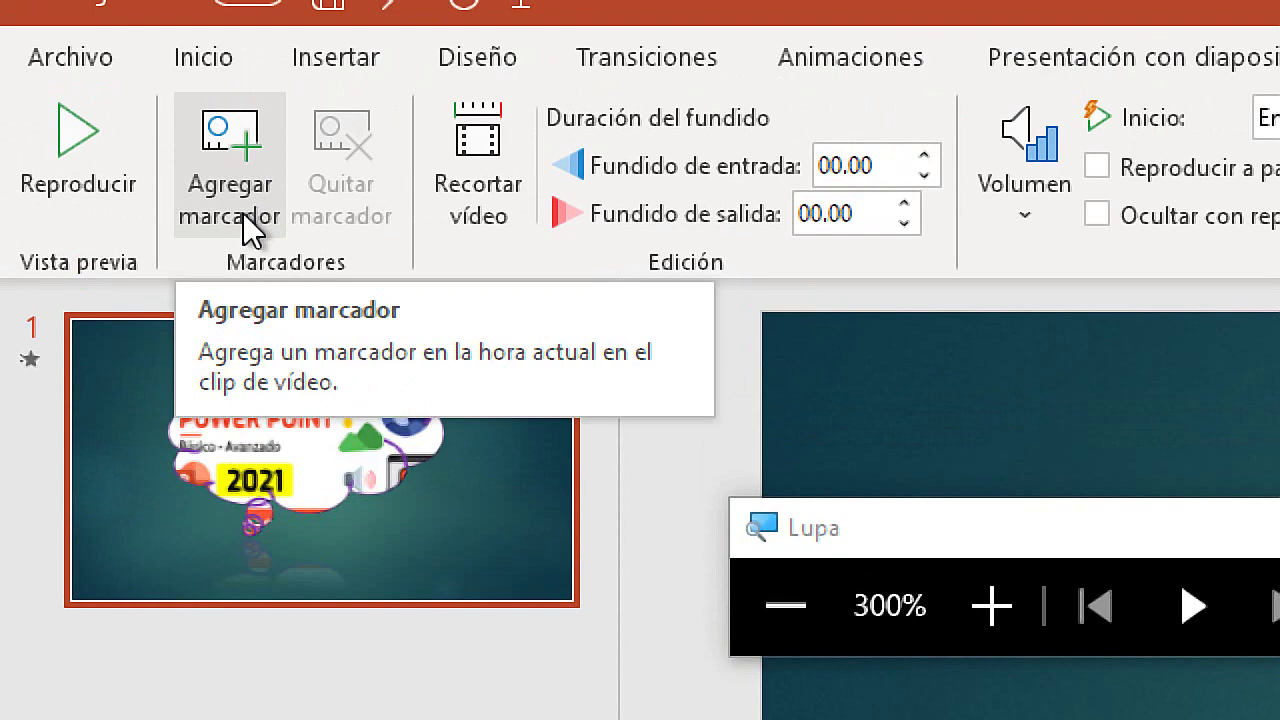
{"action": "key", "text": "super+Escape"}
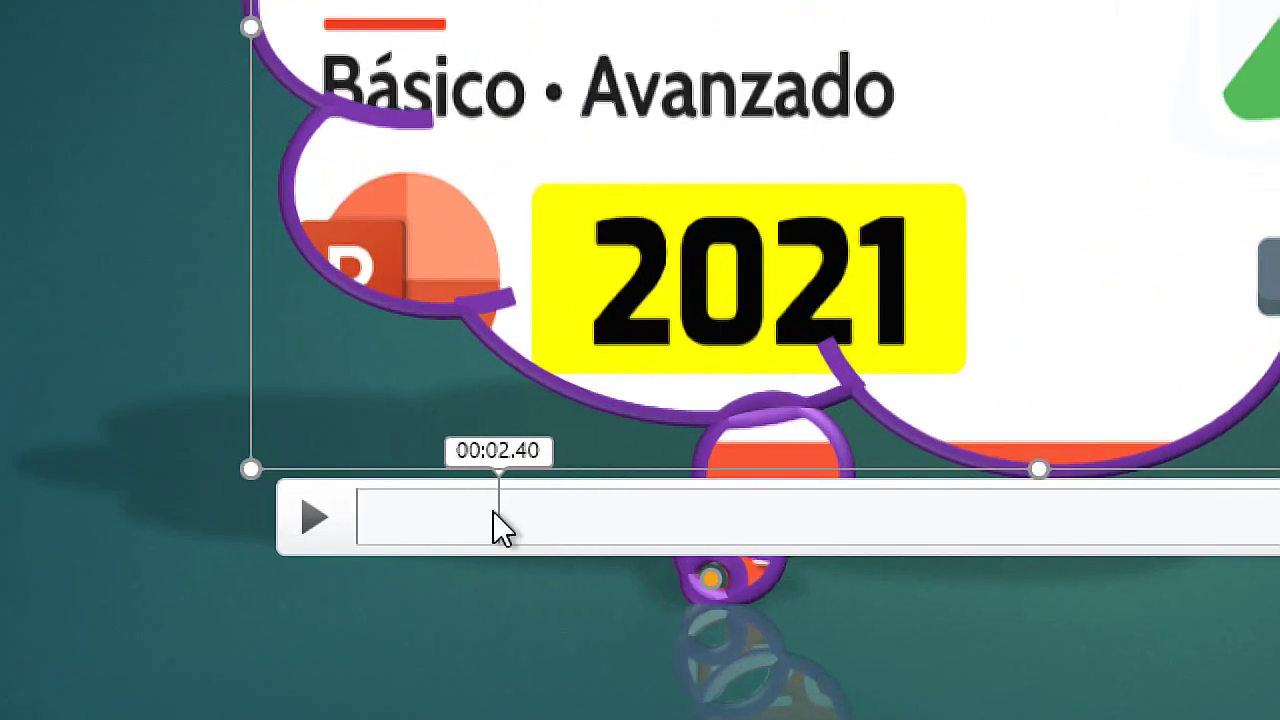
{"action": "left_click_drag", "start_coordinate": [525, 511], "coordinate": [579, 508]}
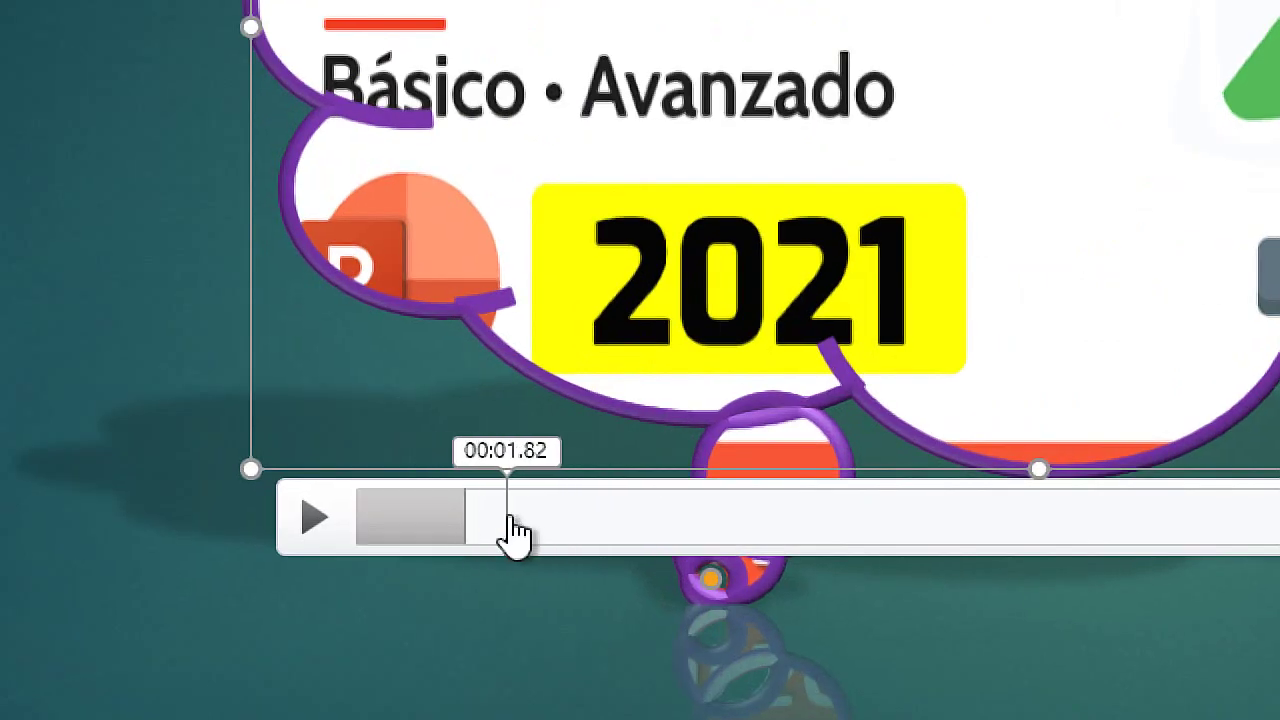
{"action": "mouse_move", "coordinate": [655, 517]}
{"action": "left_mouse_down"}
{"action": "mouse_move", "coordinate": [648, 553]}
{"action": "mouse_move", "coordinate": [651, 523]}
{"action": "left_mouse_up"}
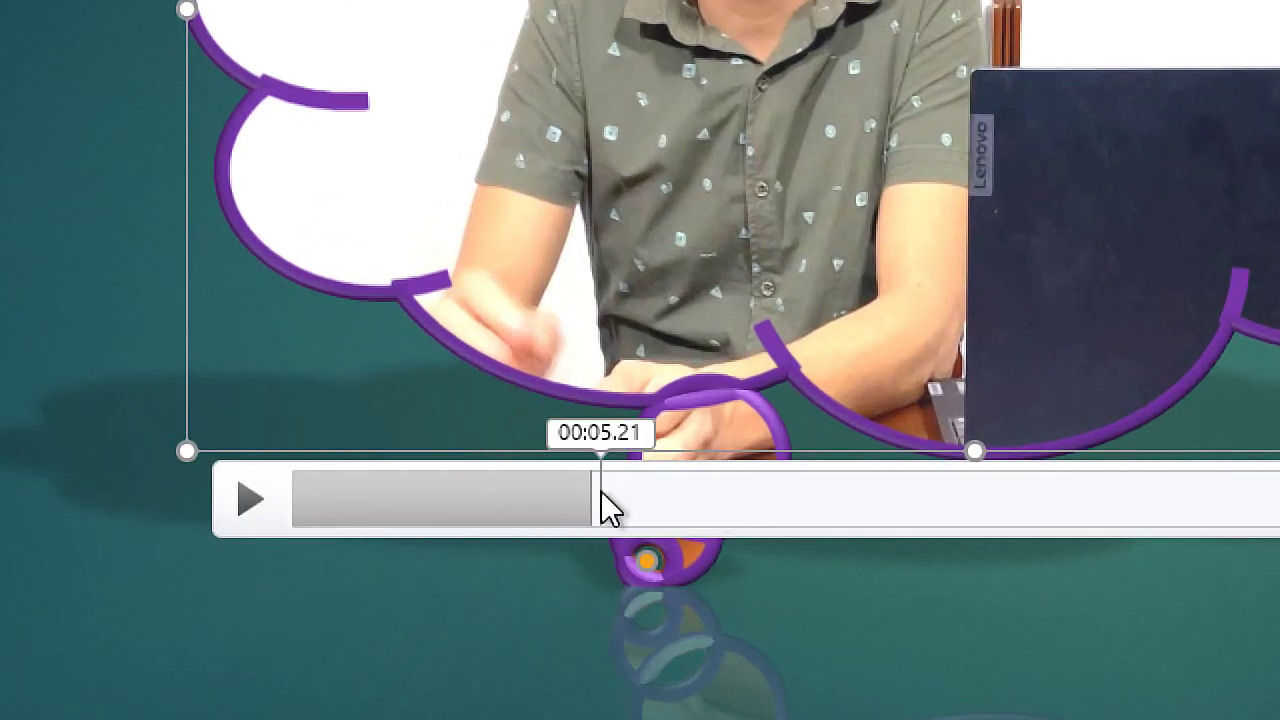
{"action": "key", "text": "super+Escape"}
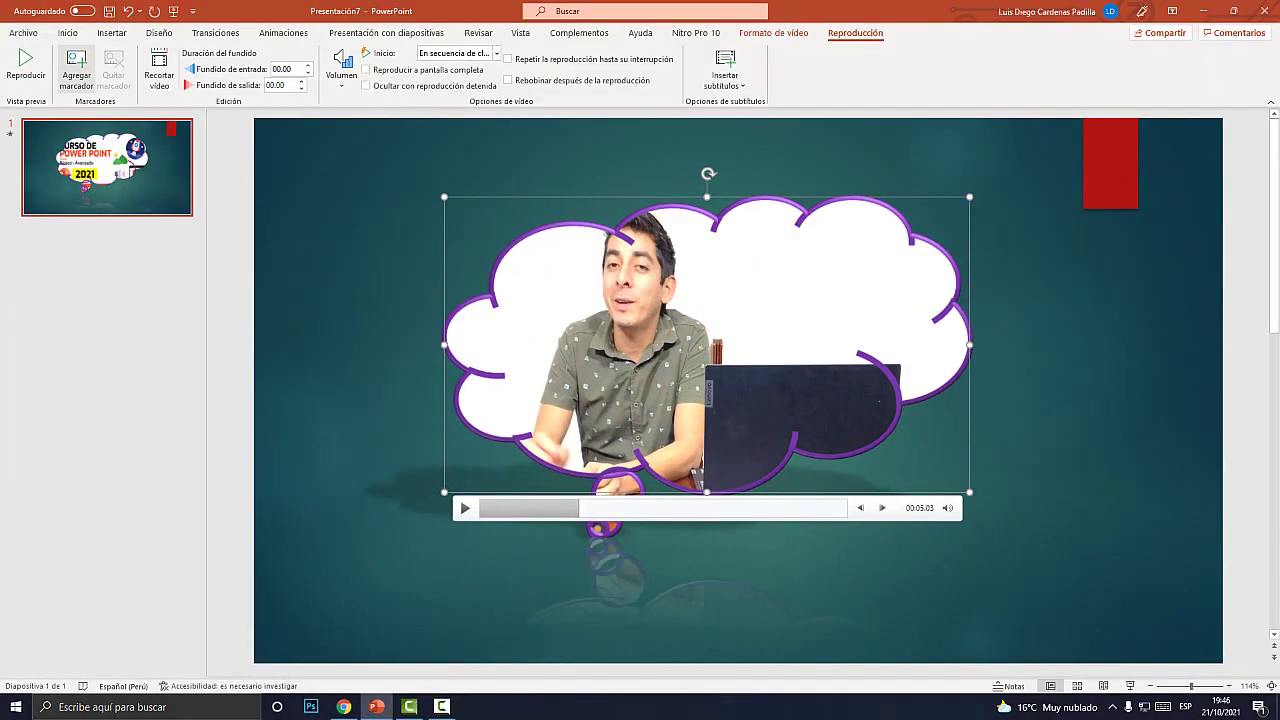
{"action": "key", "text": "super+plus"}
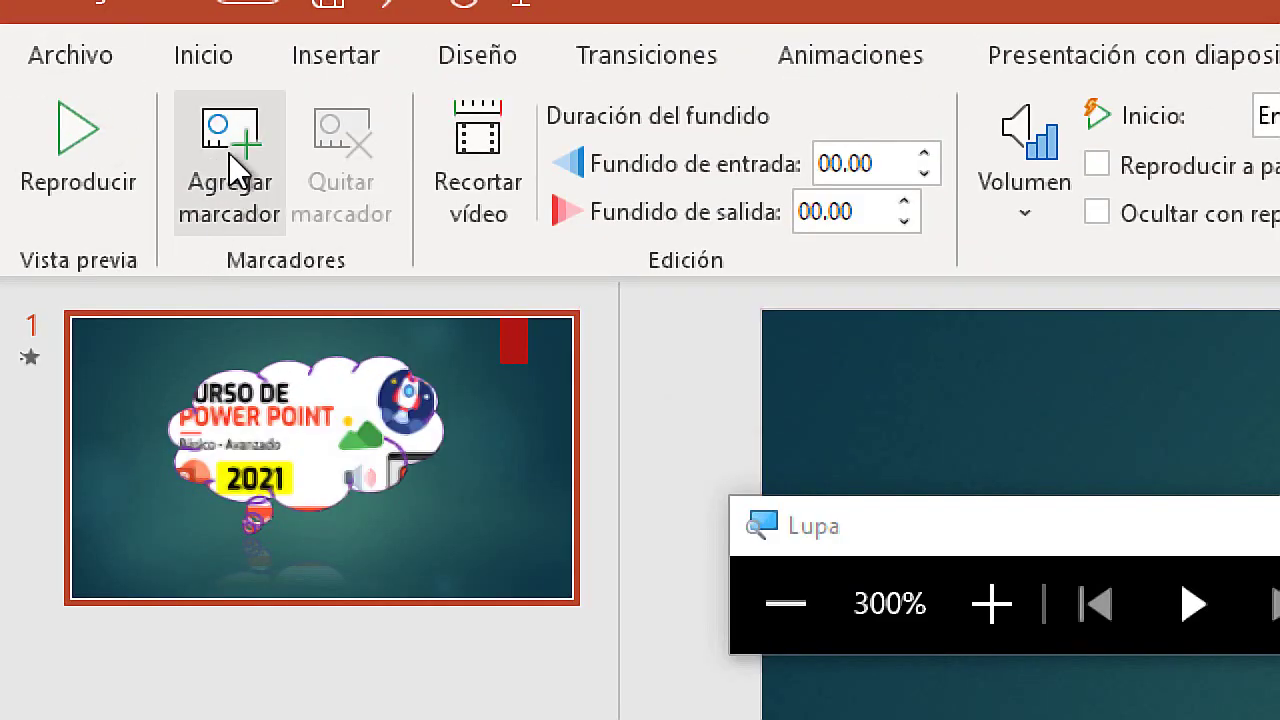
{"action": "key", "text": "super+Escape"}
{"action": "left_click", "coordinate": [76, 66]}
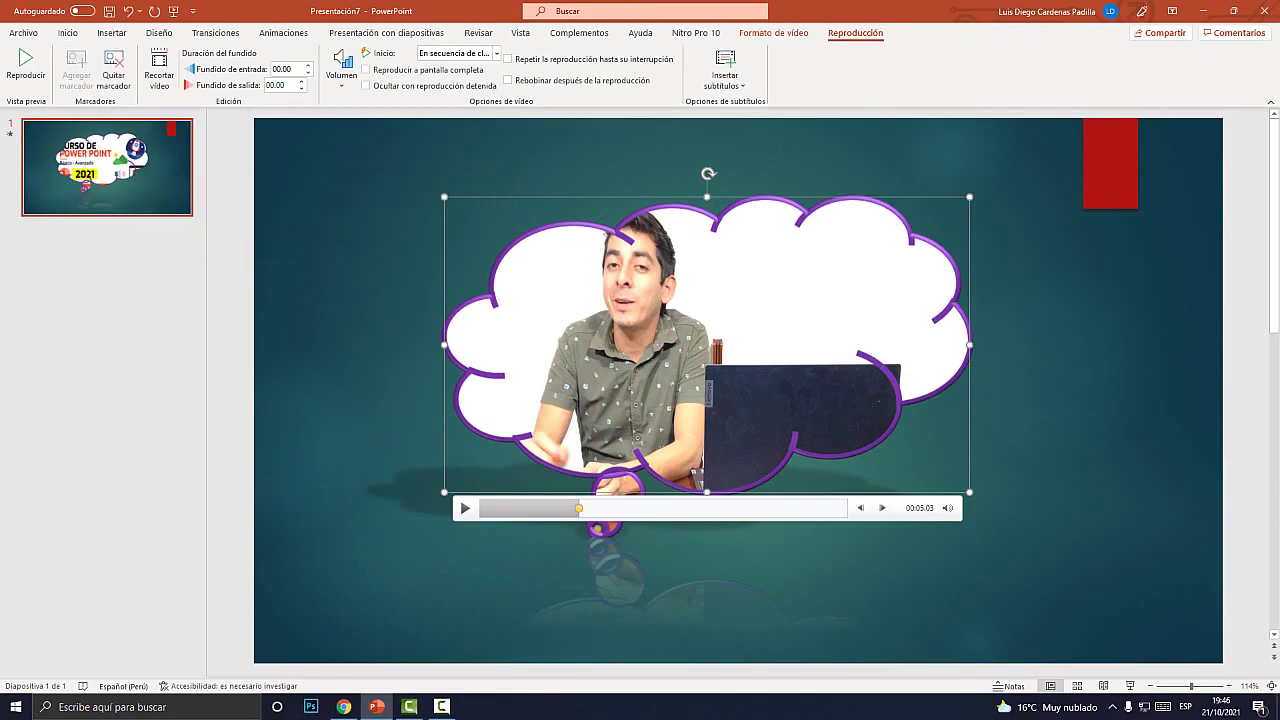
Step: Add a bookmark to the cloud video at about 11 seconds
{"action": "key", "text": "super+plus"}
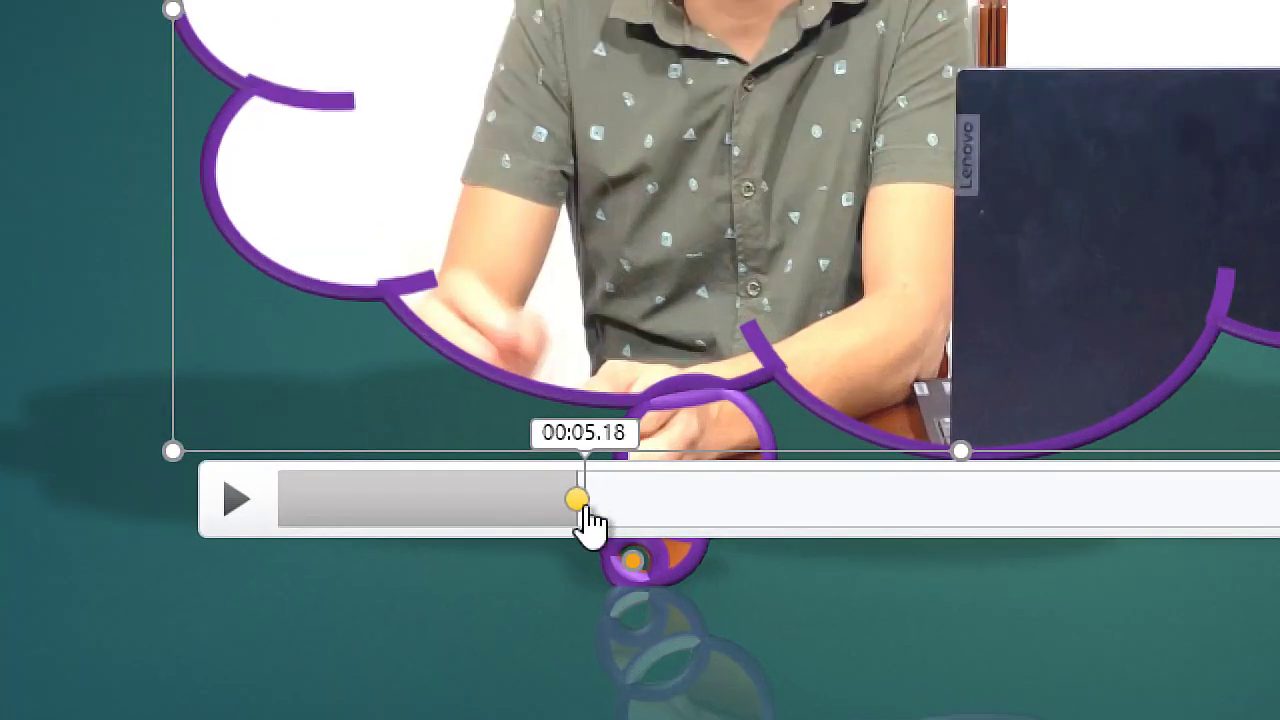
{"action": "left_click", "coordinate": [925, 503]}
{"action": "key", "text": "super+Escape"}
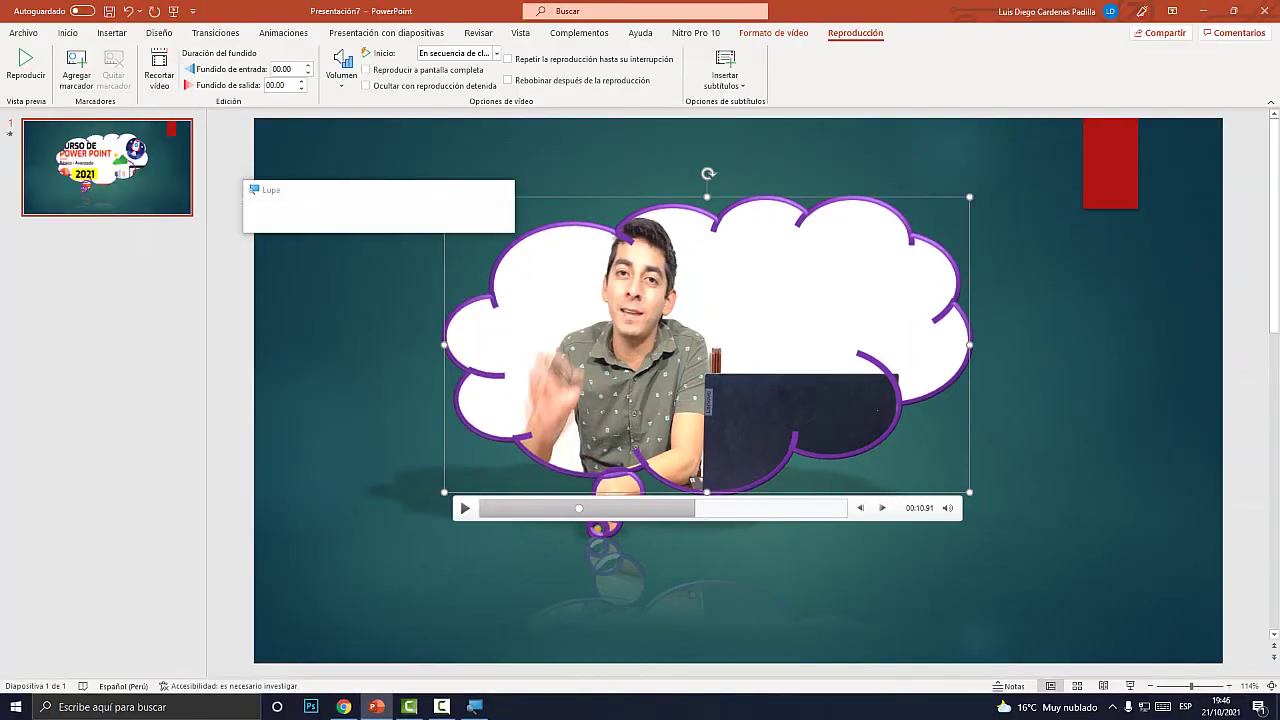
{"action": "key", "text": "super+plus"}
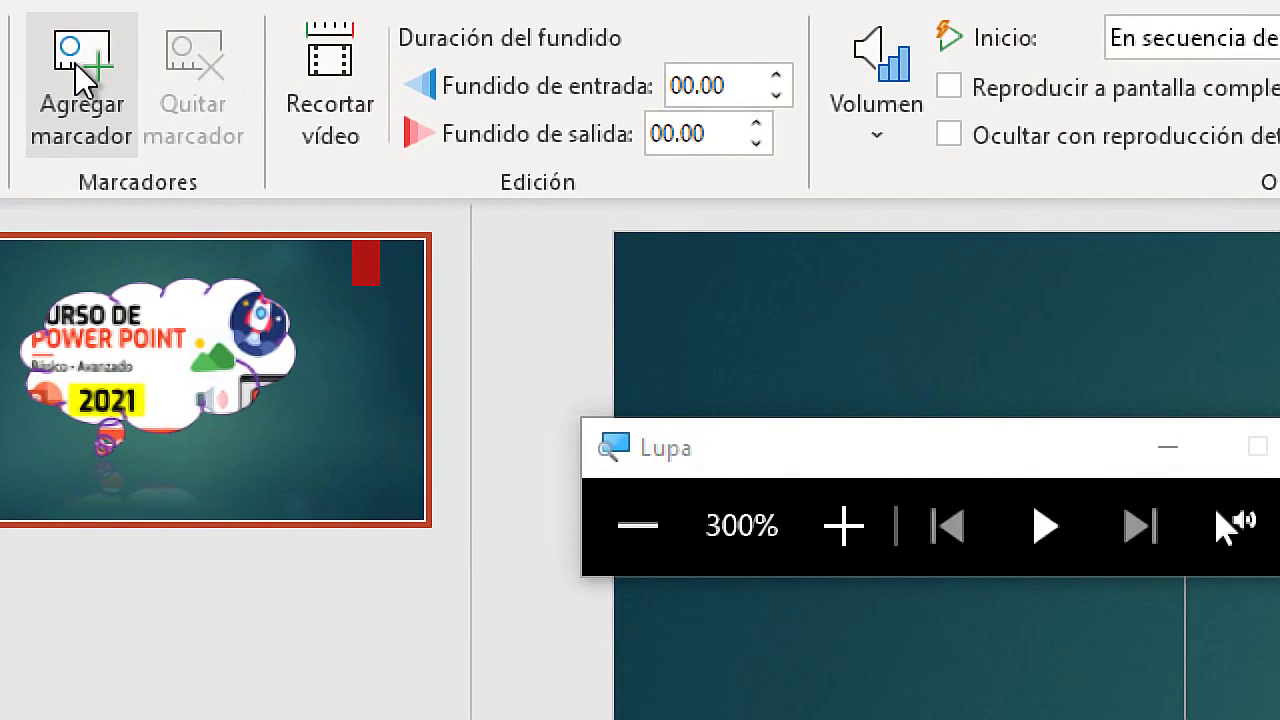
{"action": "left_click", "coordinate": [85, 75]}
{"action": "key", "text": "super+Escape"}
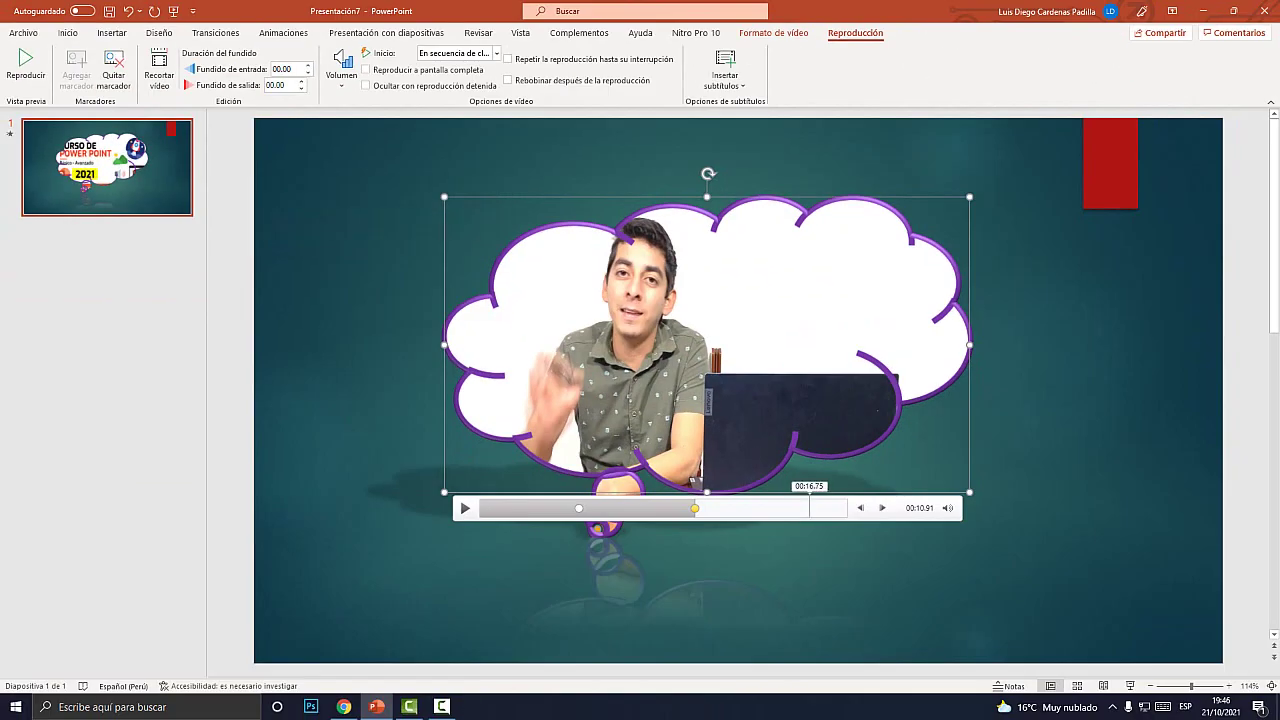
Step: Add a bookmark to the cloud video at about 15 seconds
{"action": "key", "text": "super+plus"}
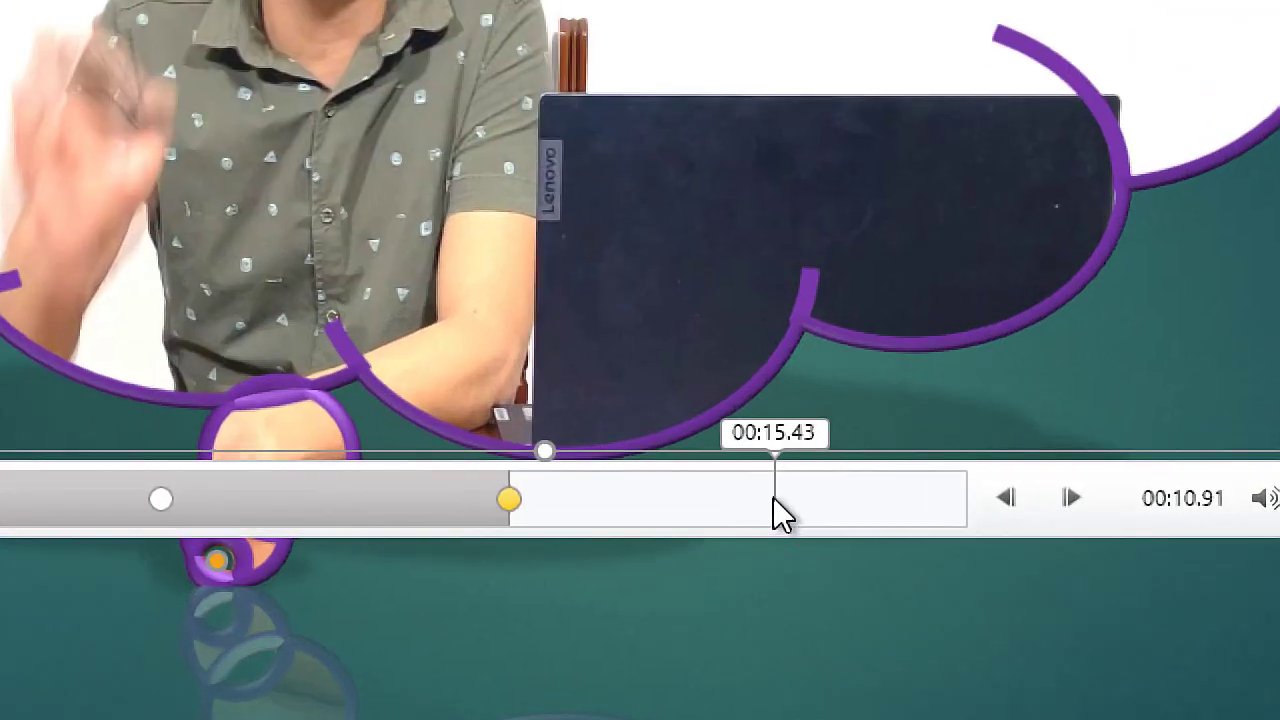
{"action": "left_click", "coordinate": [782, 510]}
{"action": "key", "text": "super+Escape"}
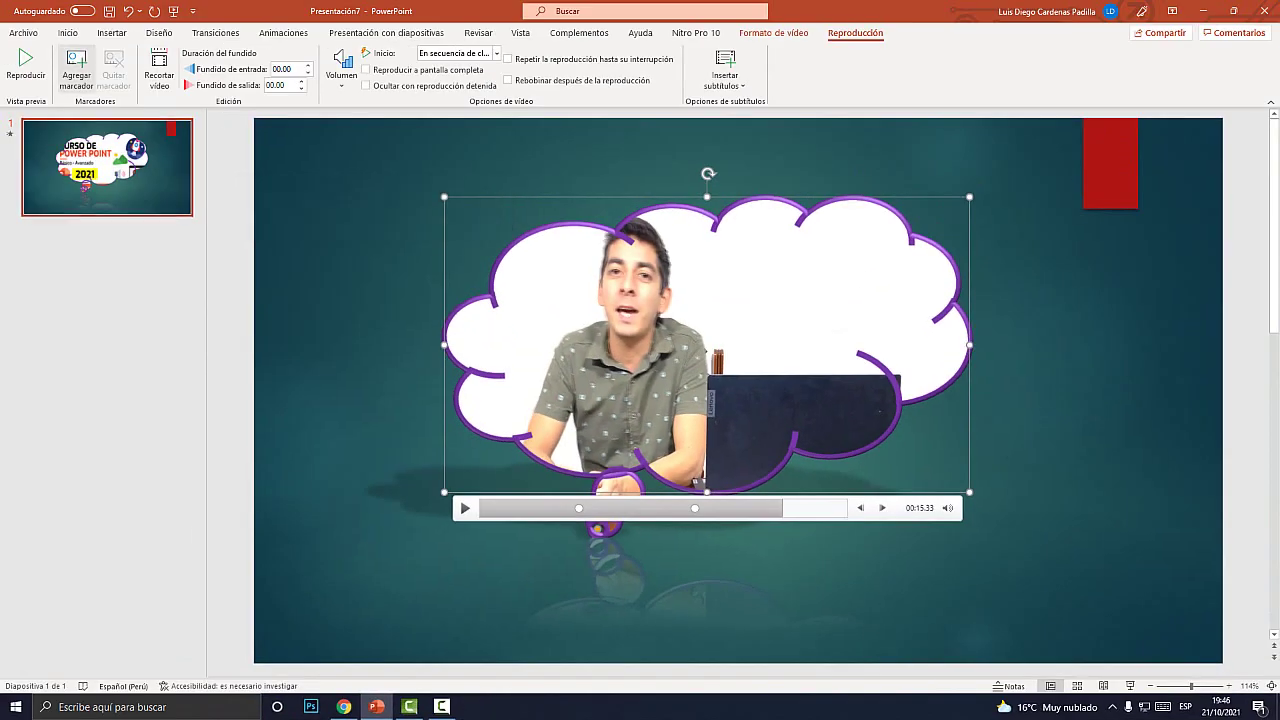
{"action": "key", "text": "super+plus"}
{"action": "left_click", "coordinate": [78, 69]}
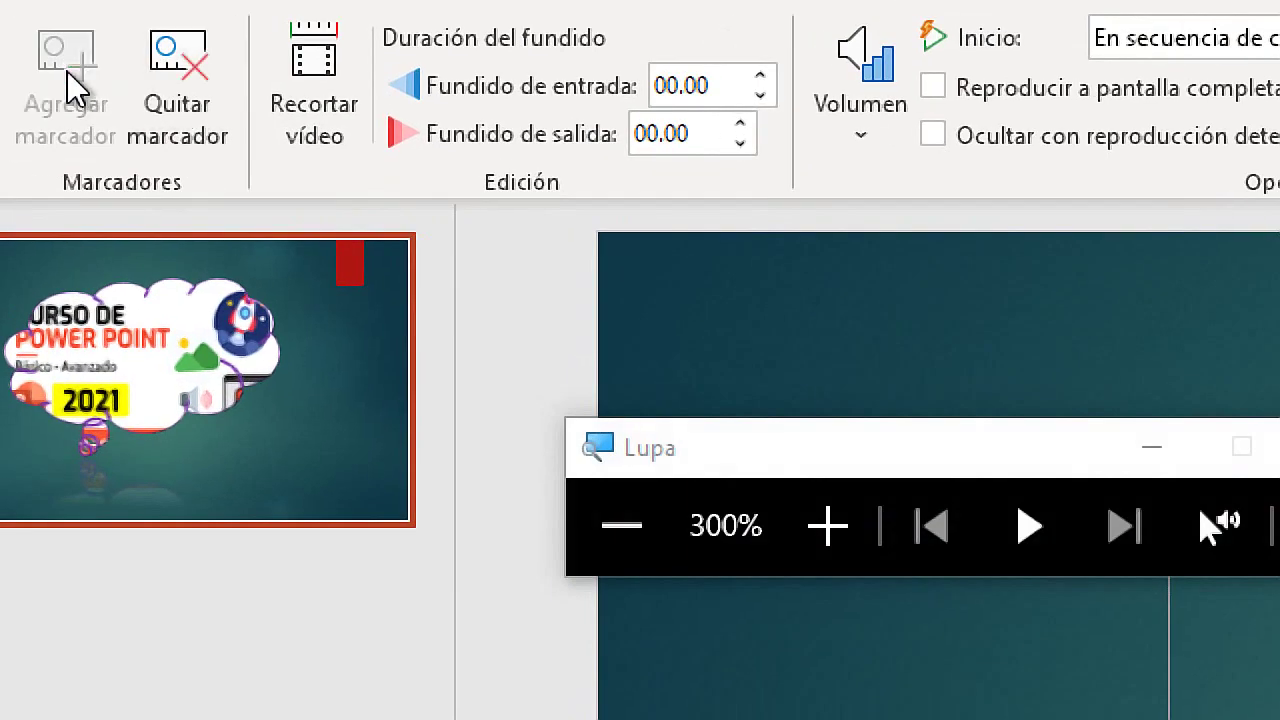
{"action": "key", "text": "super+Escape"}
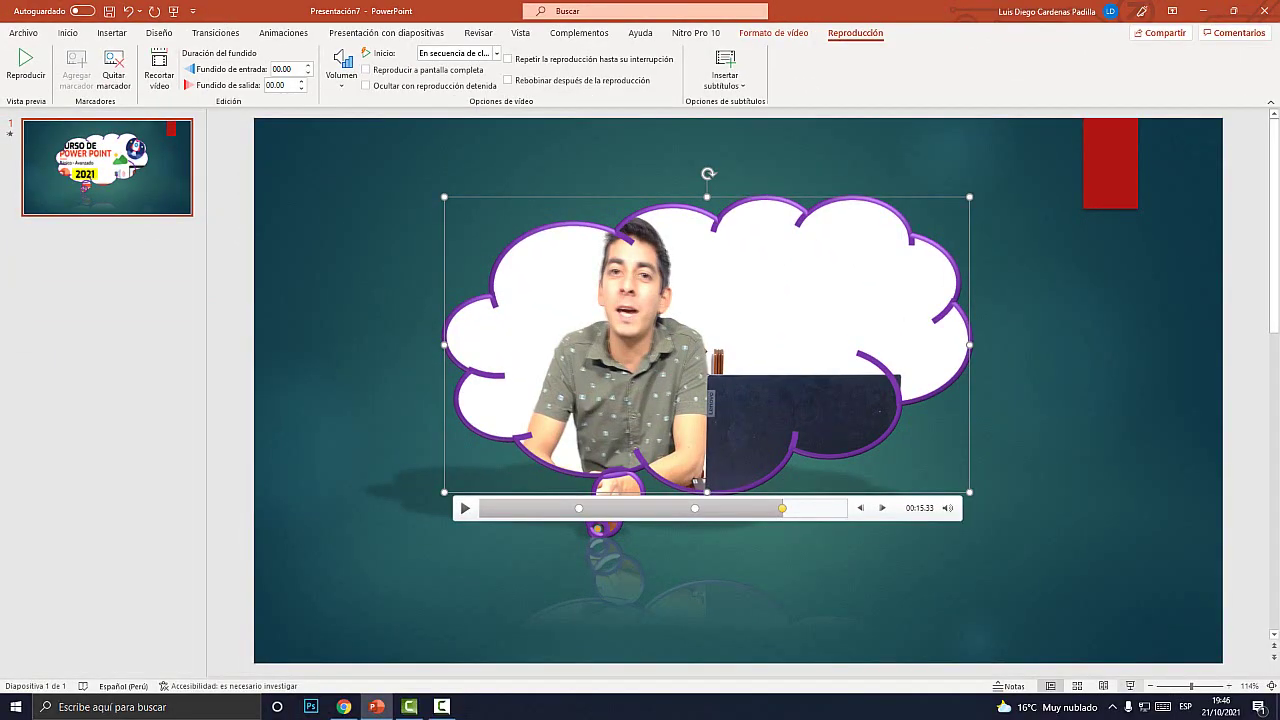
{"action": "key", "text": "super+plus"}
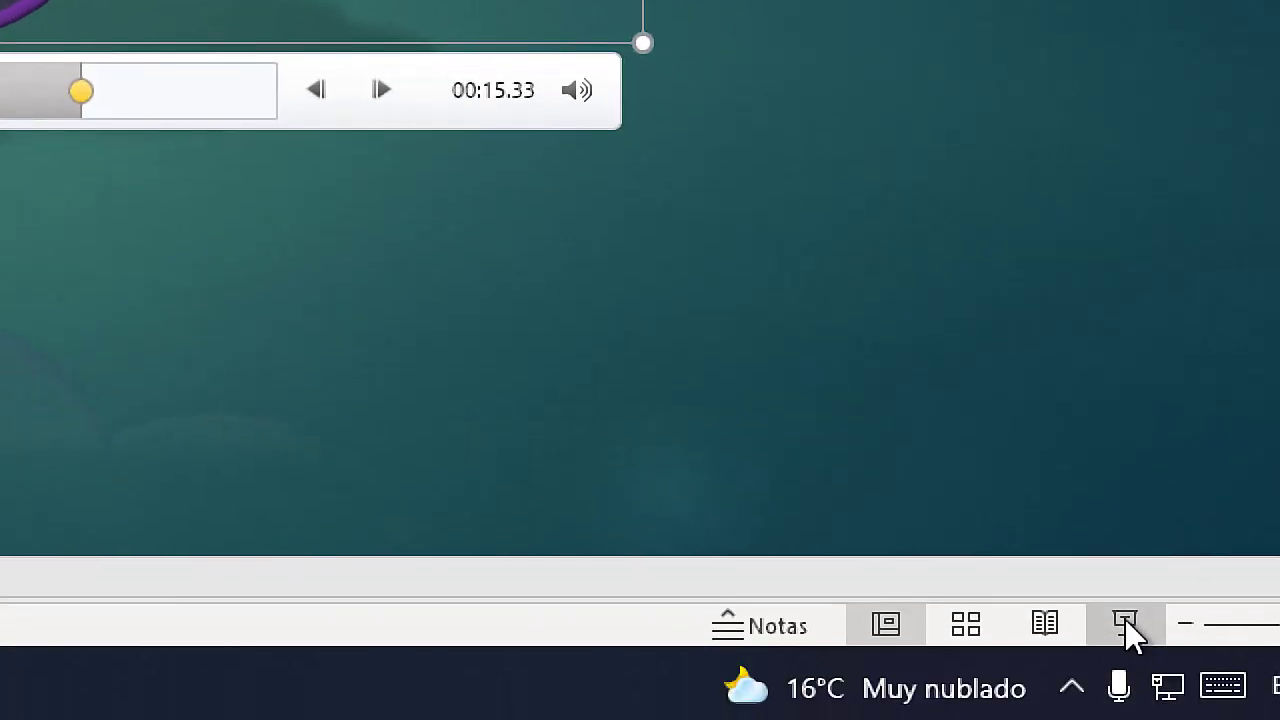
{"action": "left_click", "coordinate": [1131, 687]}
{"action": "mouse_move", "coordinate": [462, 477]}
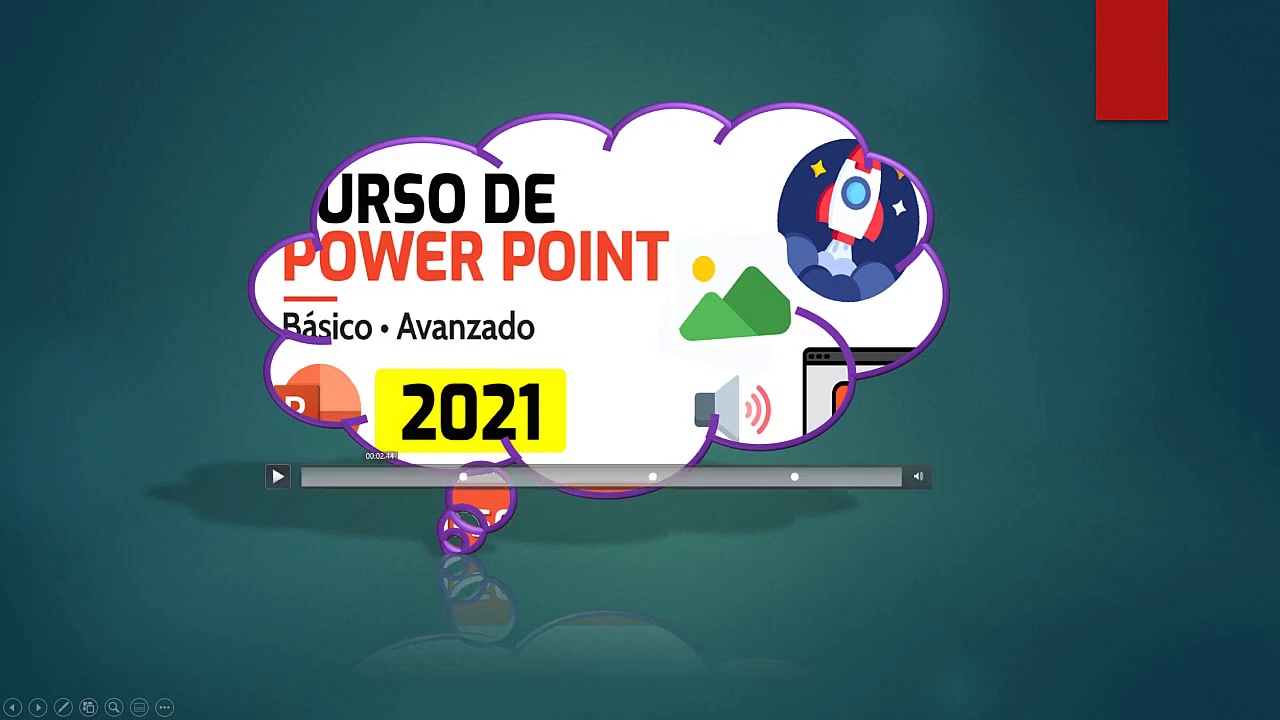
{"action": "key", "text": "super+plus"}
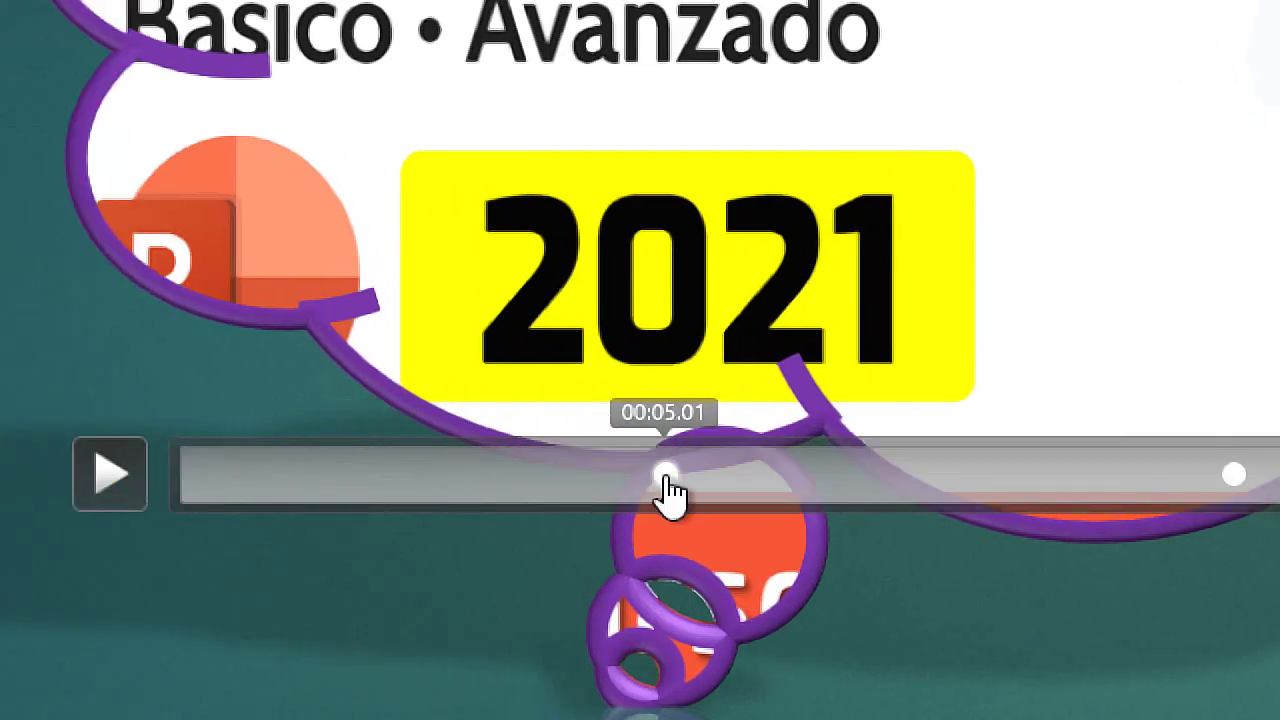
{"action": "left_click", "coordinate": [666, 489]}
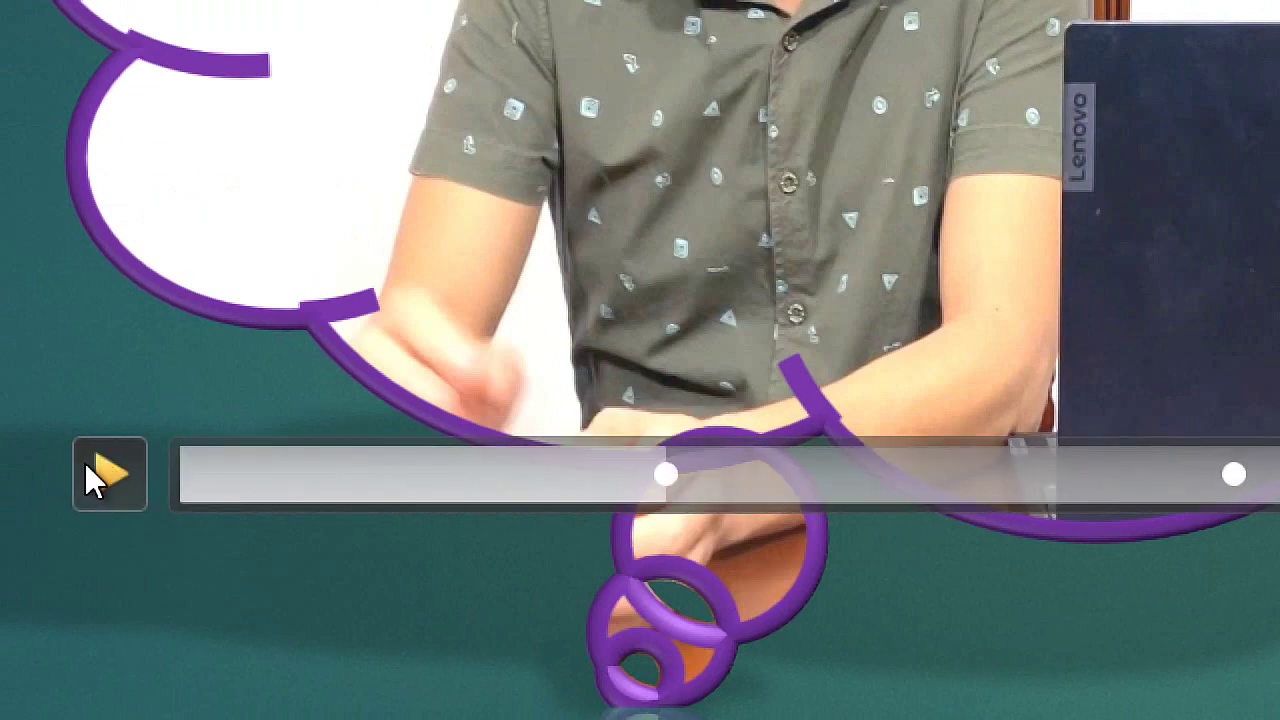
{"action": "left_click", "coordinate": [105, 479]}
{"action": "key", "text": "super+Escape"}
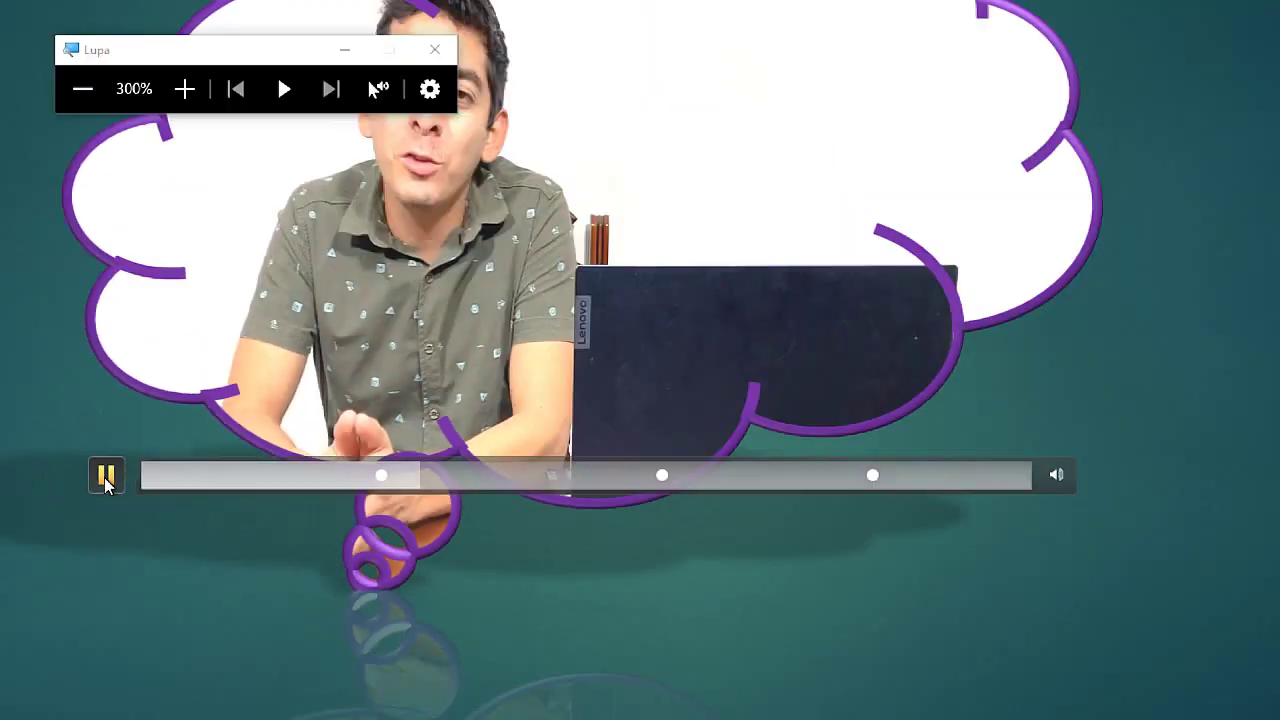
{"action": "key", "text": "alt+p"}
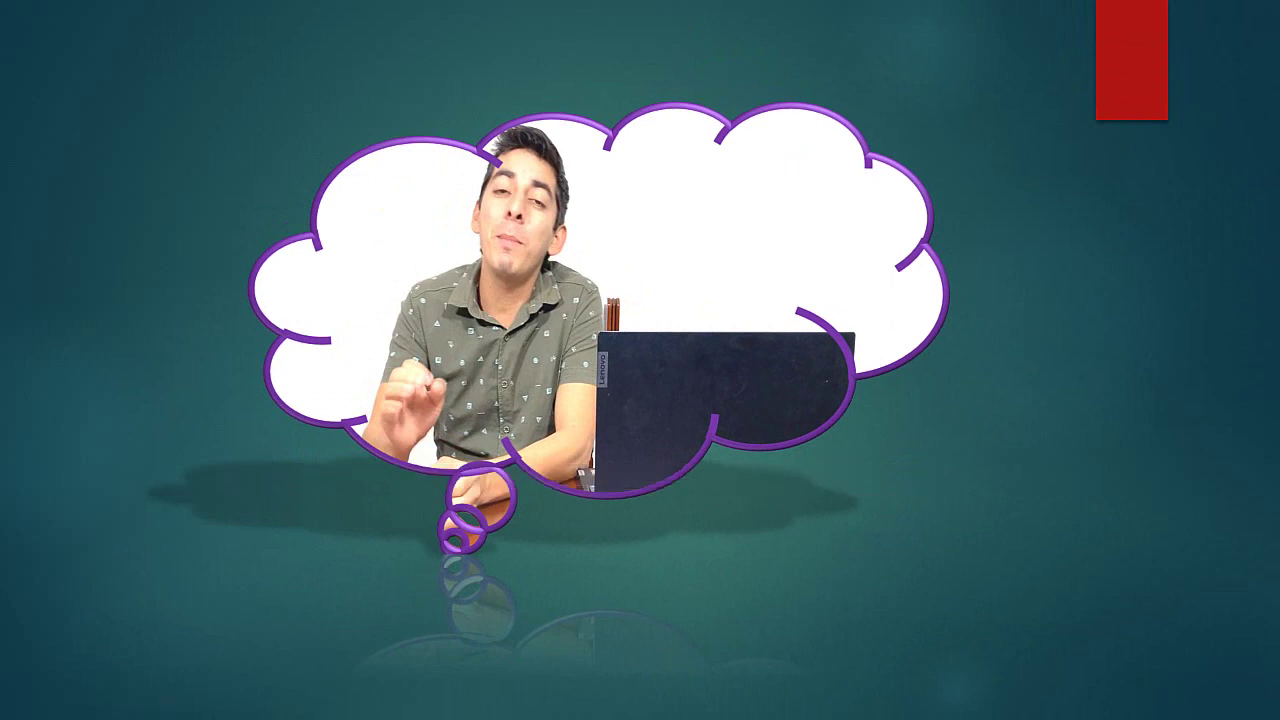
{"action": "mouse_move", "coordinate": [463, 477]}
{"action": "mouse_move", "coordinate": [795, 477]}
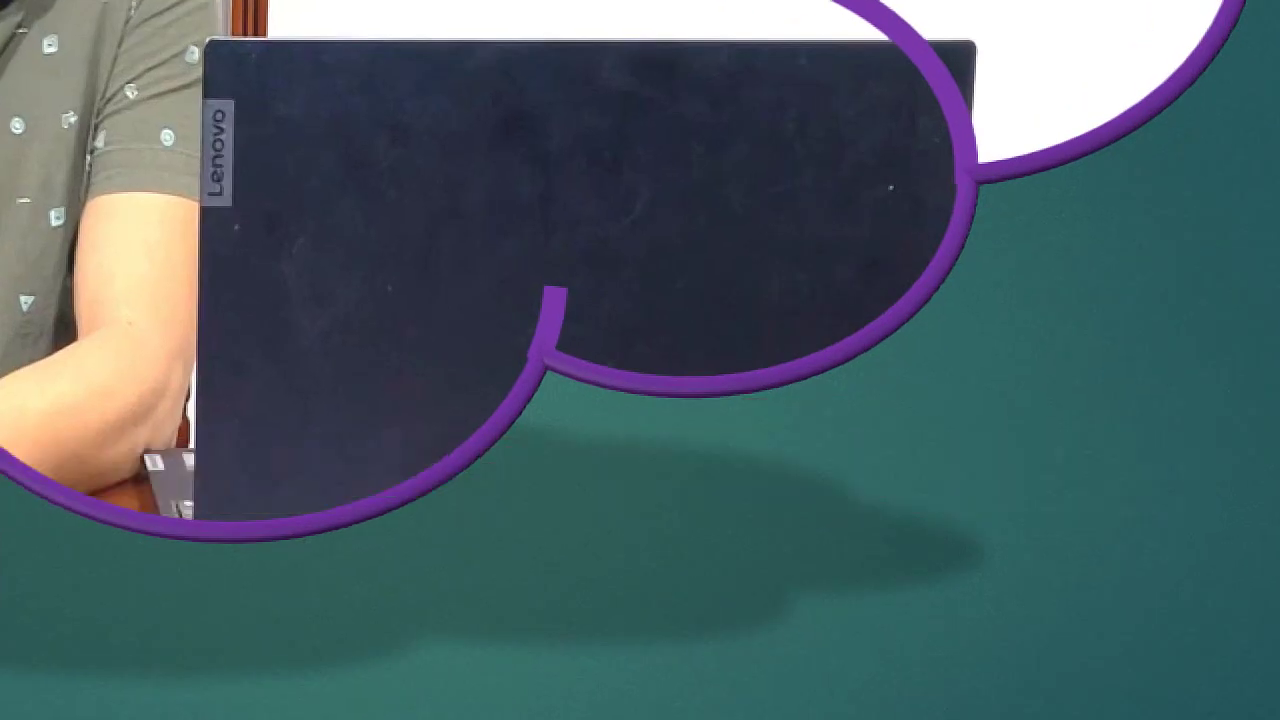
{"action": "mouse_move", "coordinate": [742, 272]}
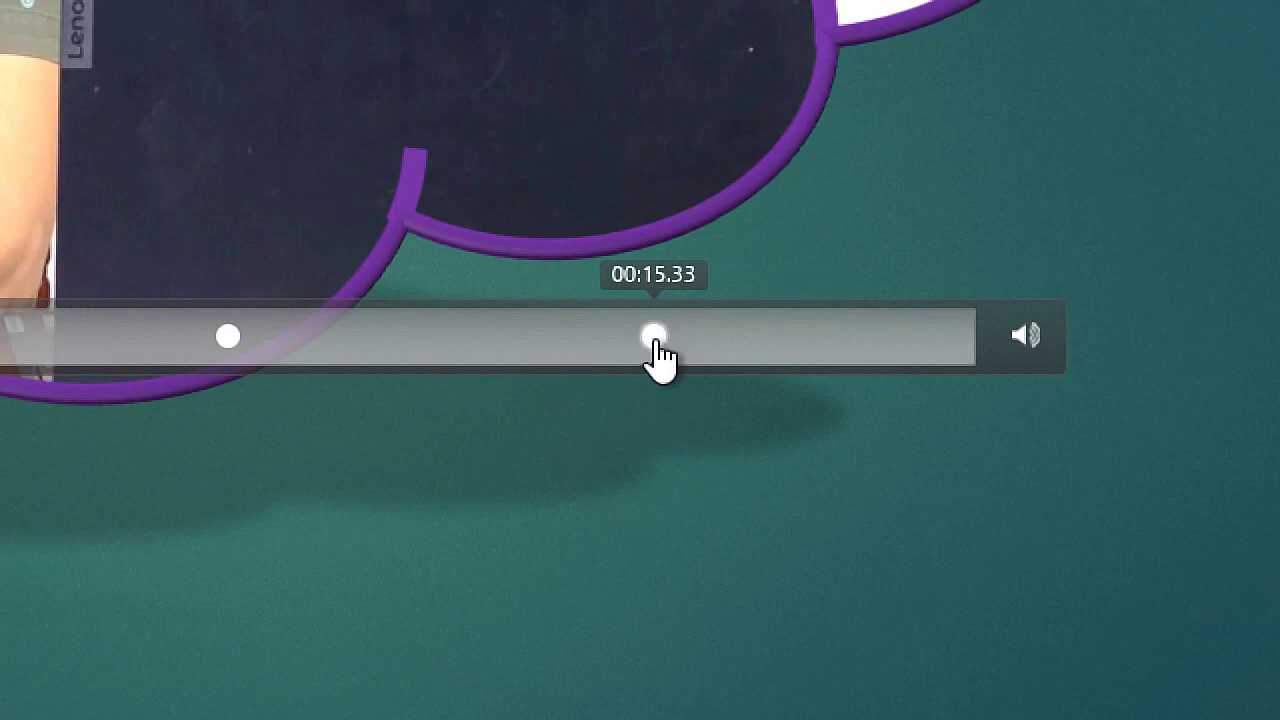
{"action": "key", "text": "super+Escape"}
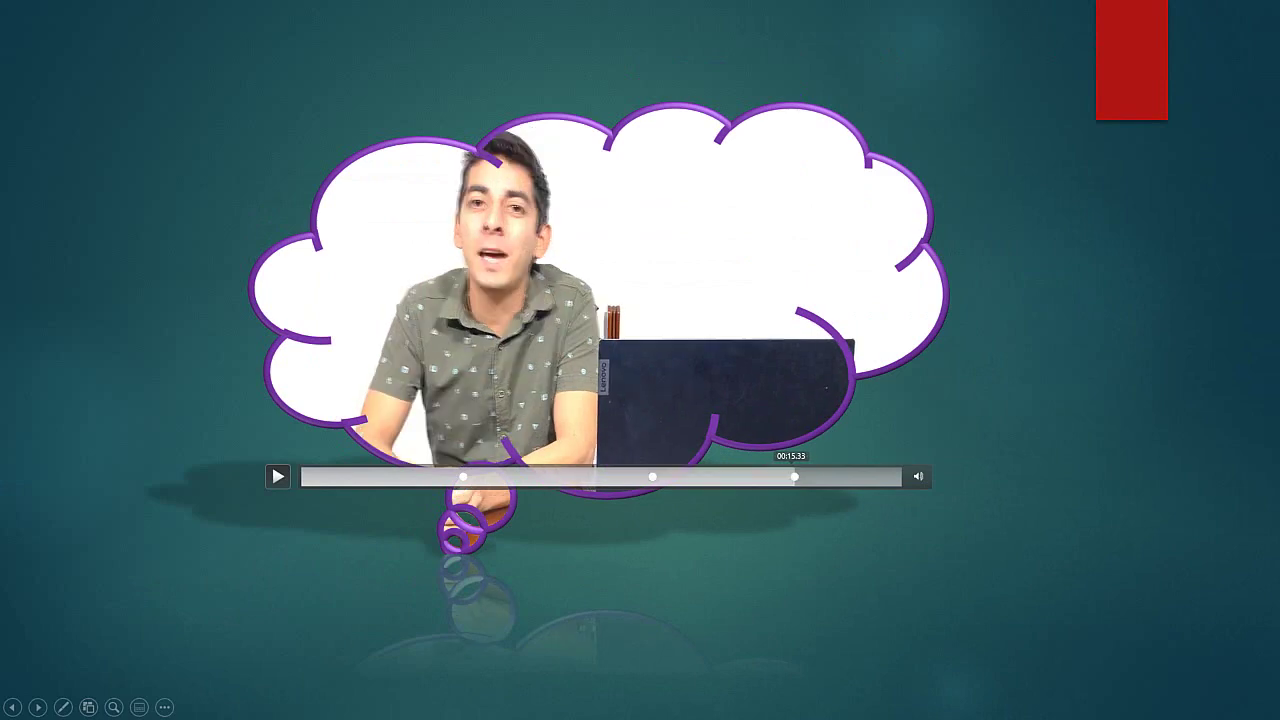
{"action": "left_click", "coordinate": [794, 477]}
{"action": "left_click", "coordinate": [278, 476]}
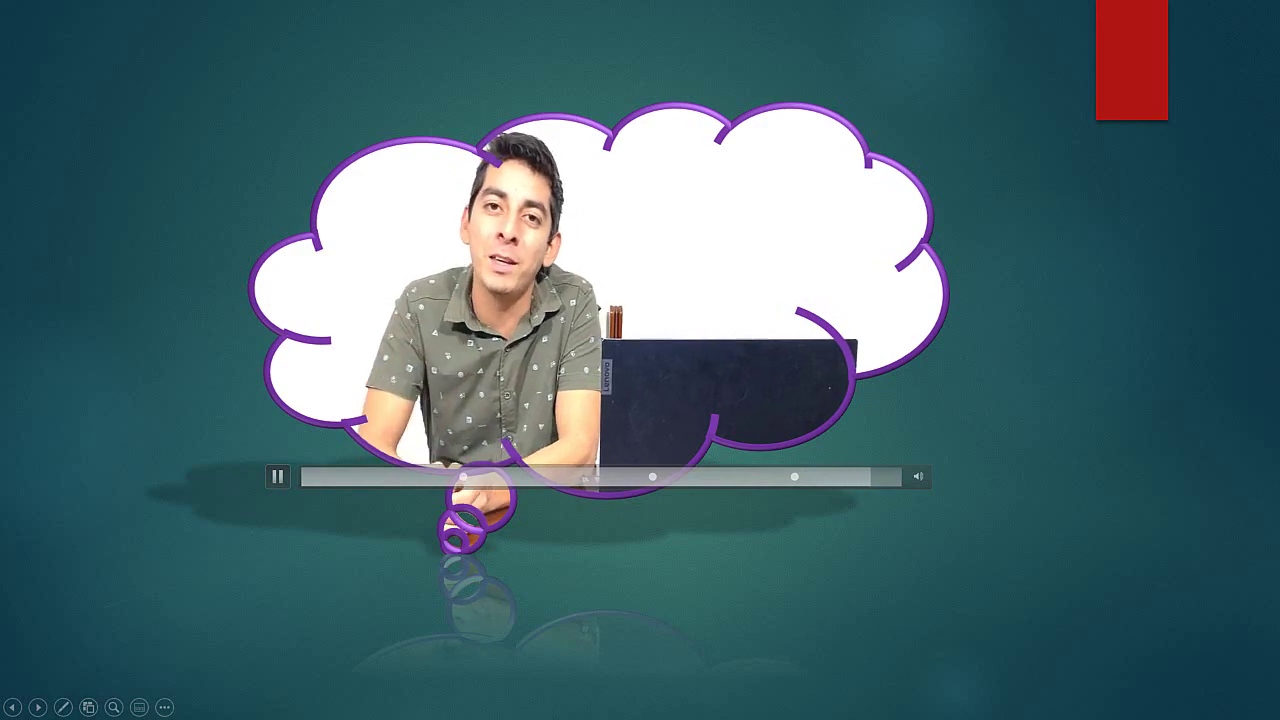
{"action": "key", "text": "Escape"}
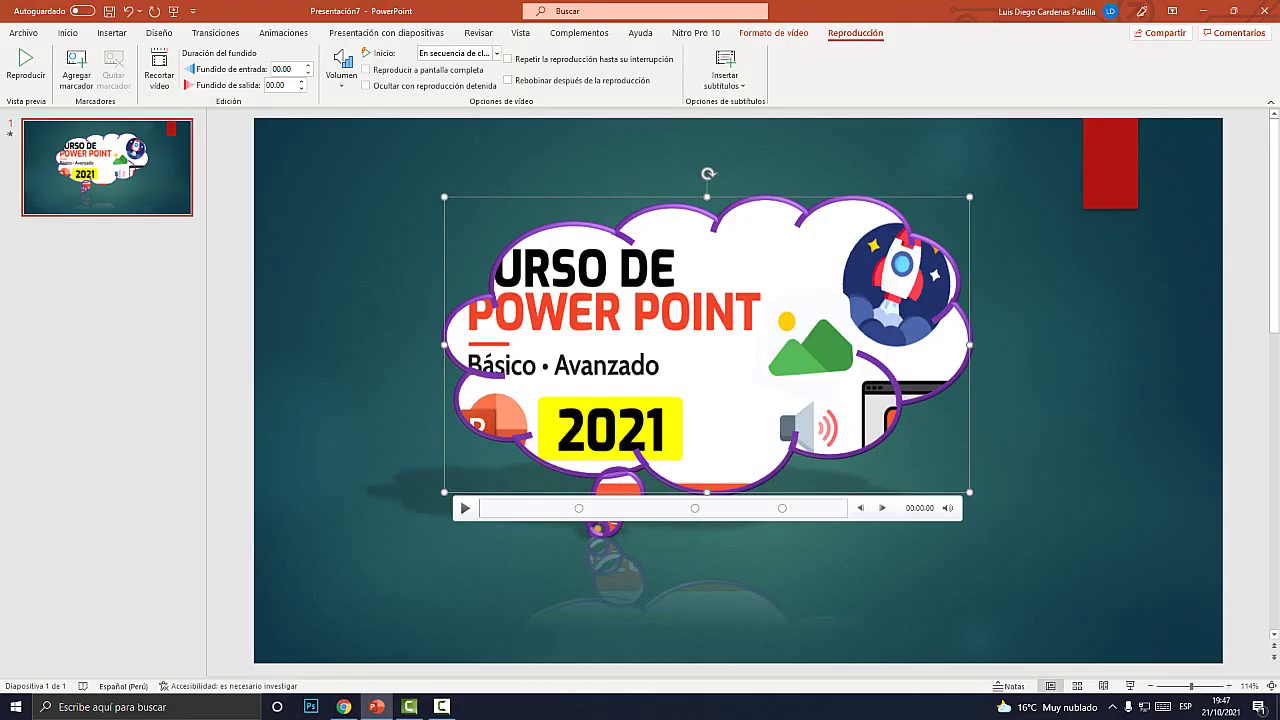
Step: Select the 00:05 bookmark on the timeline and remove it with Quitar marcador
{"action": "key", "text": "super+plus"}
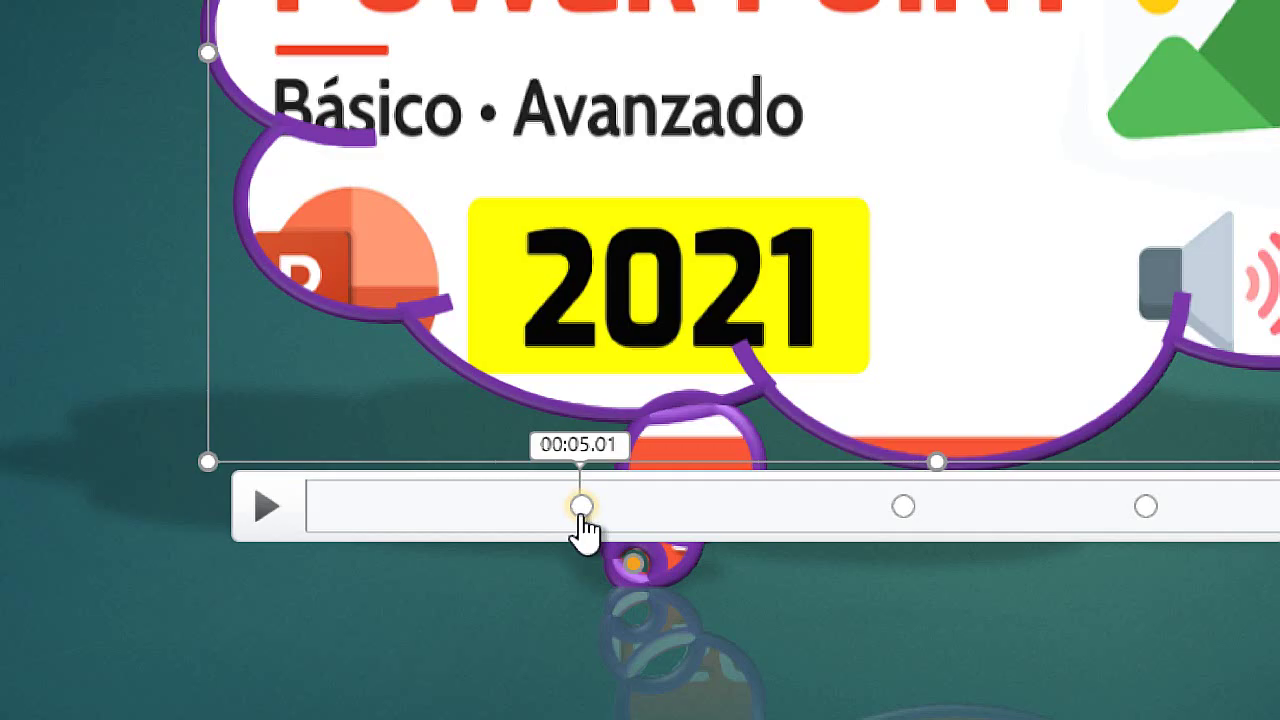
{"action": "left_click", "coordinate": [578, 508]}
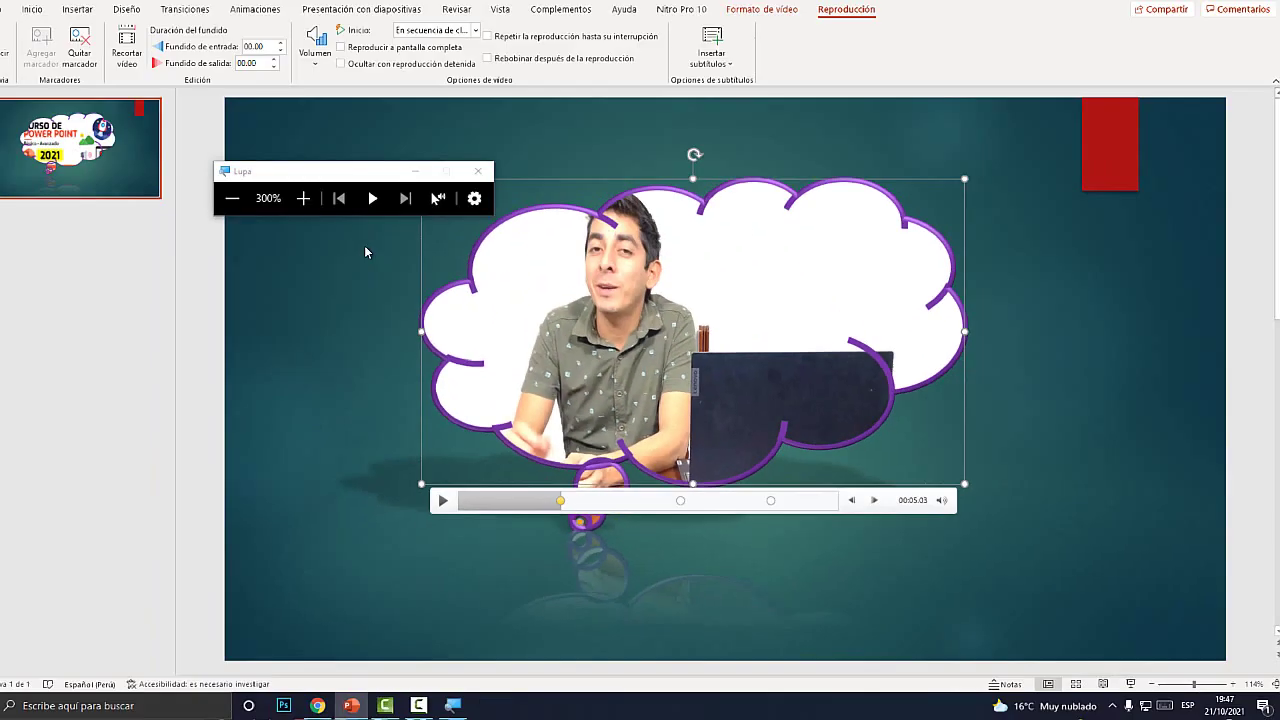
{"action": "key", "text": "super+Escape"}
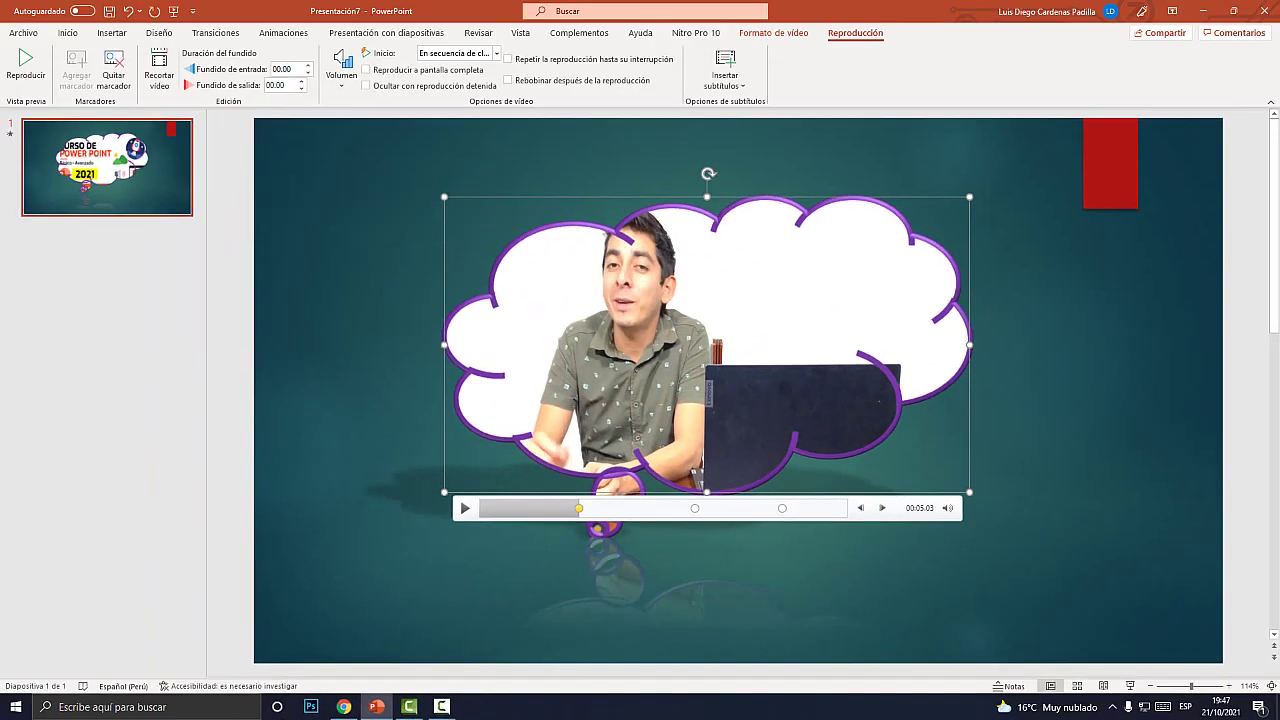
{"action": "key", "text": "super+plus"}
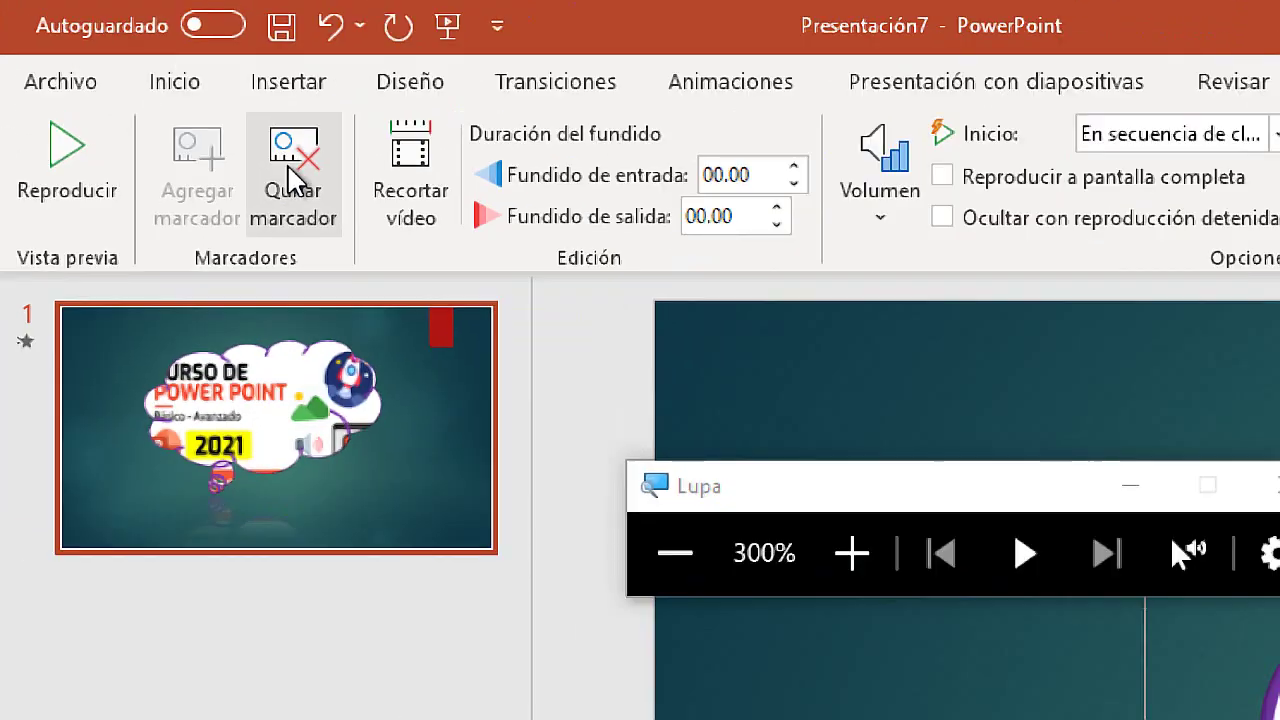
{"action": "key", "text": "super+Escape"}
{"action": "left_click", "coordinate": [114, 72]}
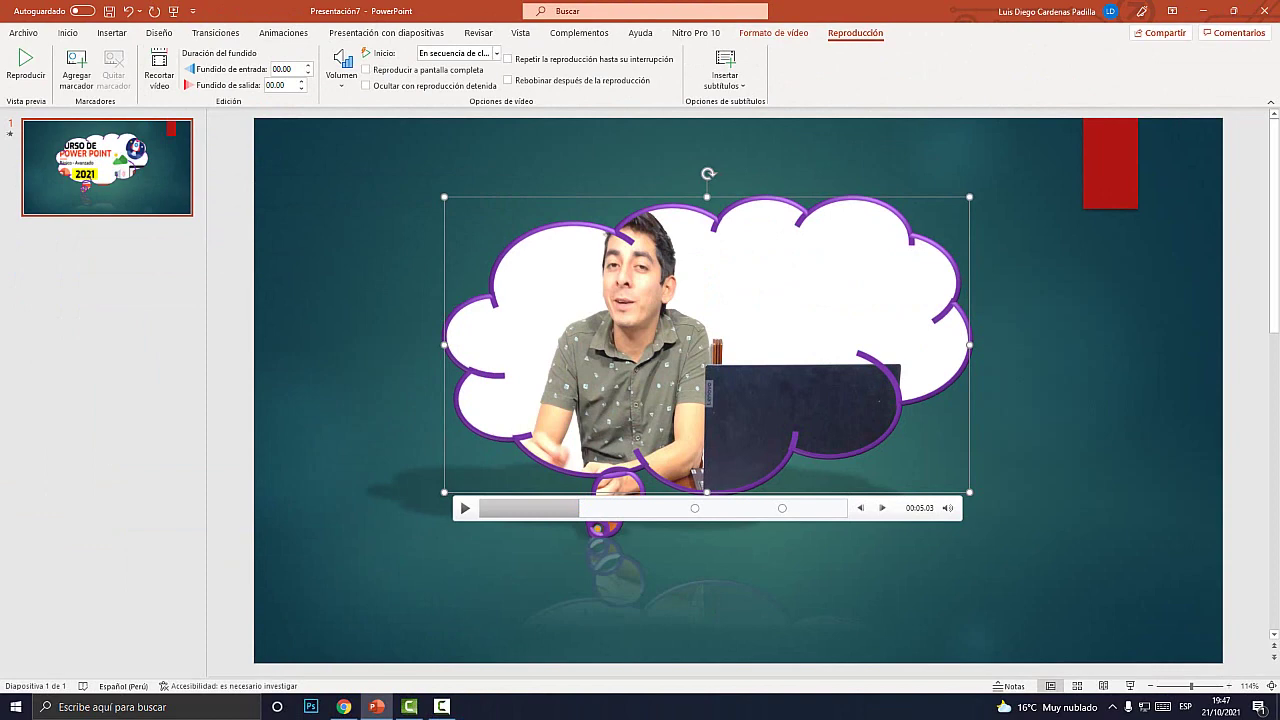
Step: Step through the remaining bookmarks at 00:10.91 and 00:15.33
{"action": "left_click", "coordinate": [695, 508]}
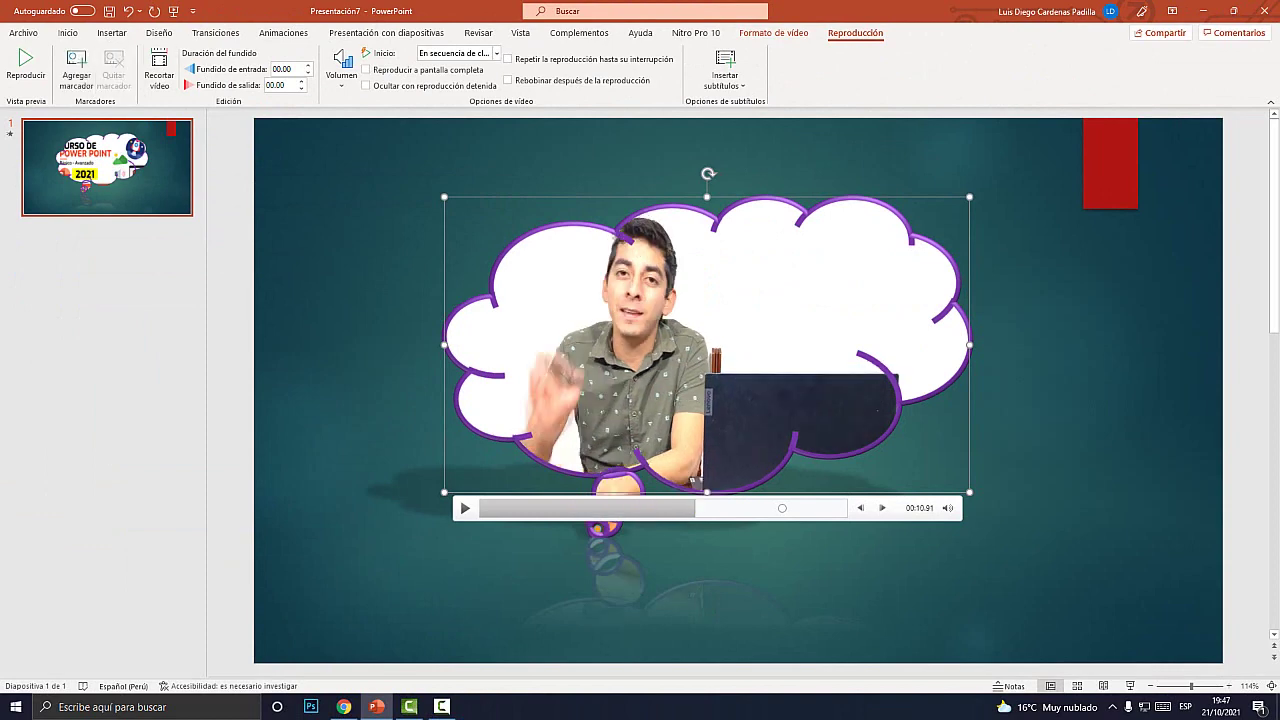
{"action": "left_click", "coordinate": [782, 508]}
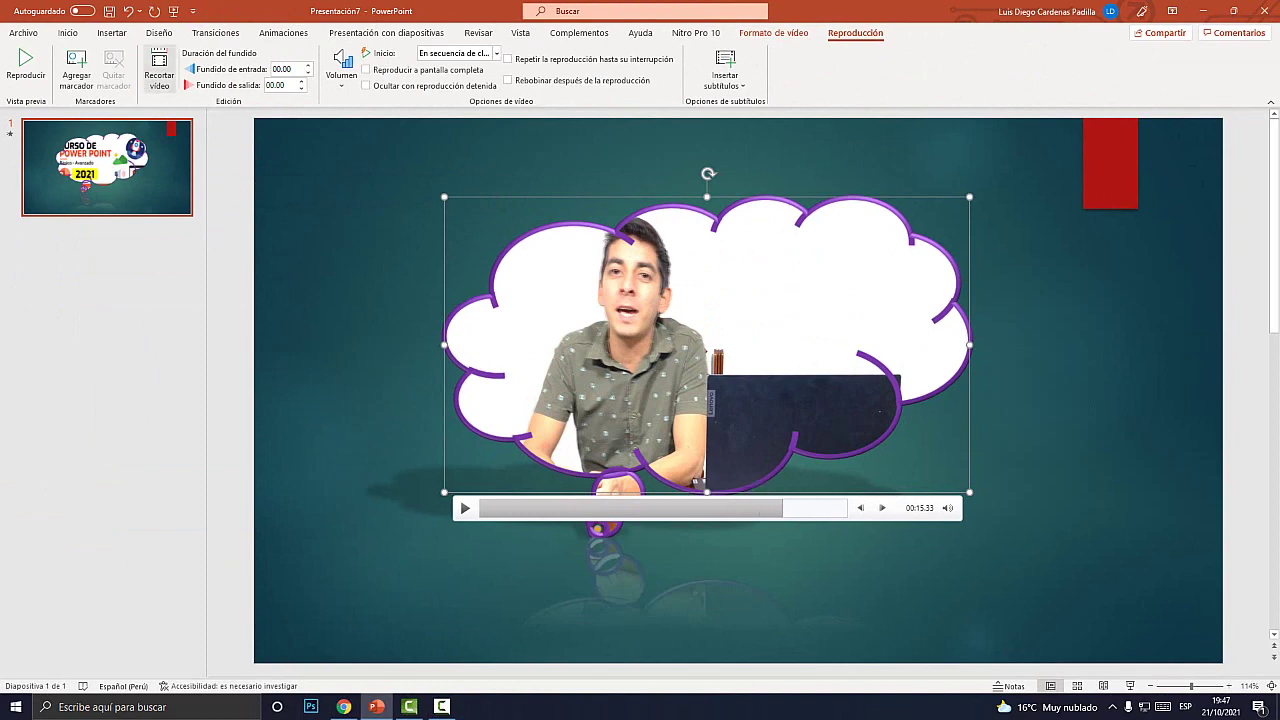
{"action": "key", "text": "super+plus"}
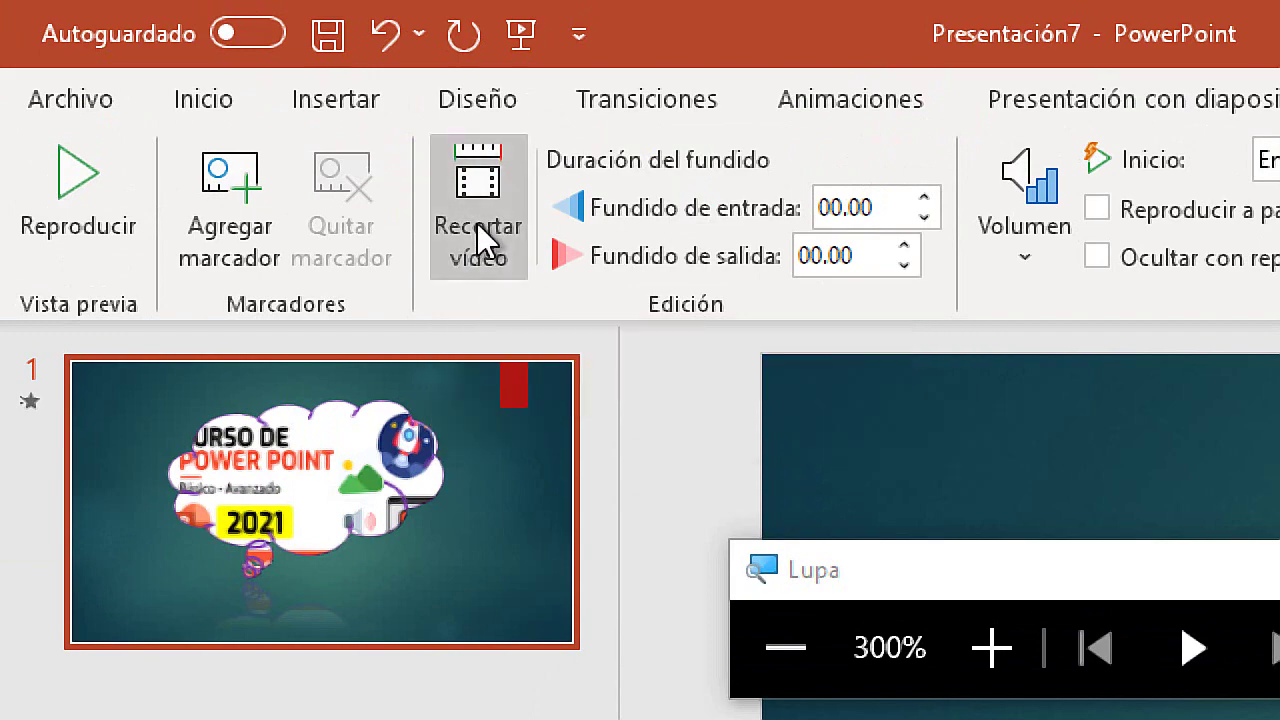
Step: In Recortar vídeo, set start to 00:01.344 and end to 00:16.741, then apply
{"action": "left_click", "coordinate": [479, 229]}
{"action": "key", "text": "super+Escape"}
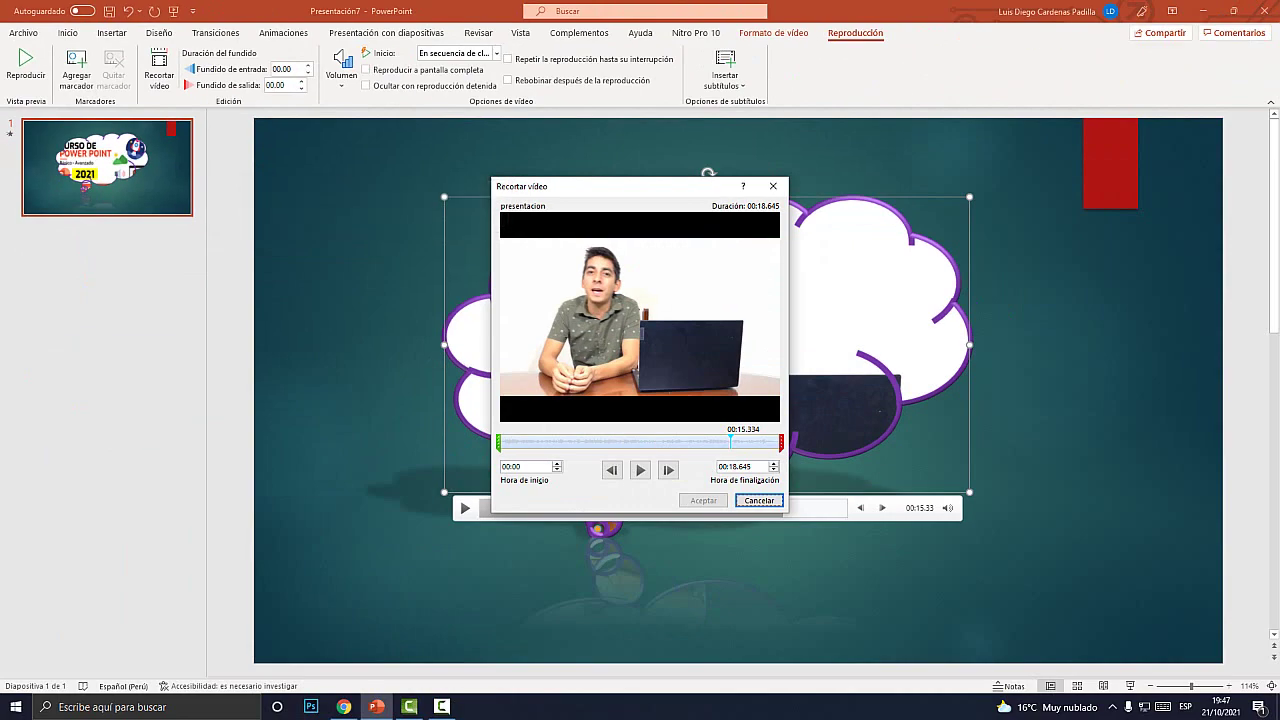
{"action": "left_click_drag", "start_coordinate": [597, 191], "coordinate": [606, 157]}
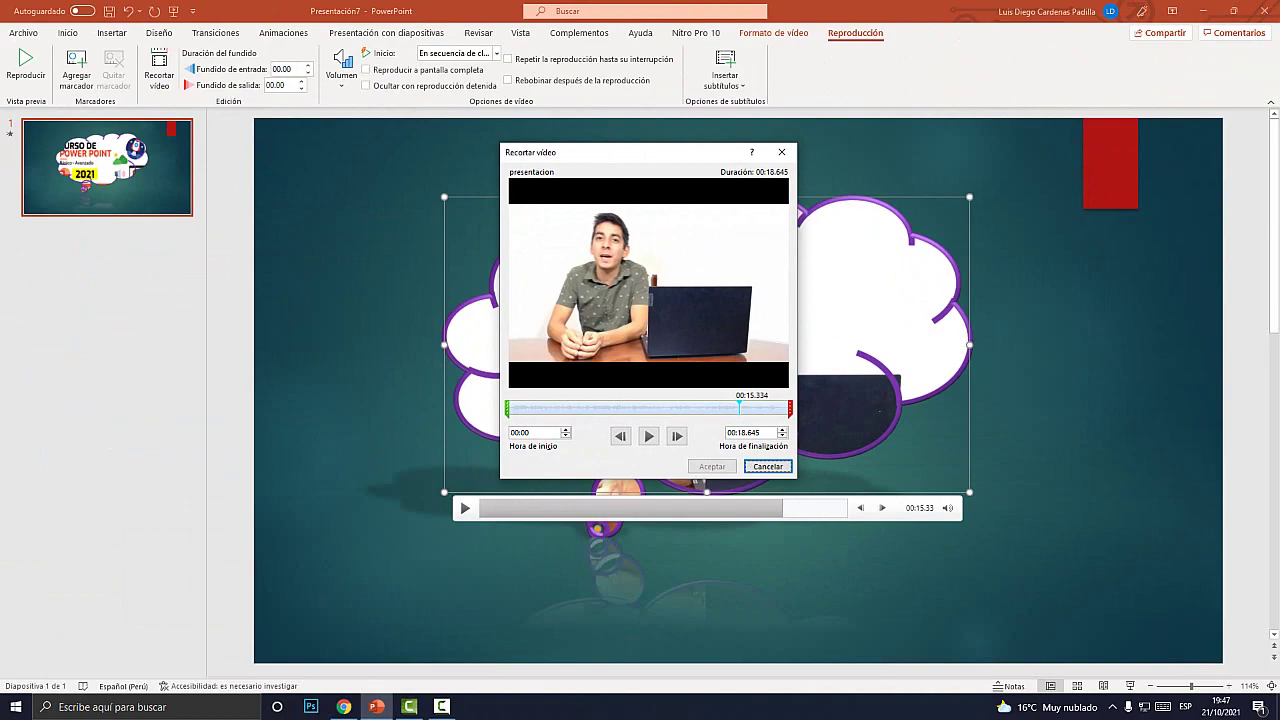
{"action": "key", "text": "super+plus"}
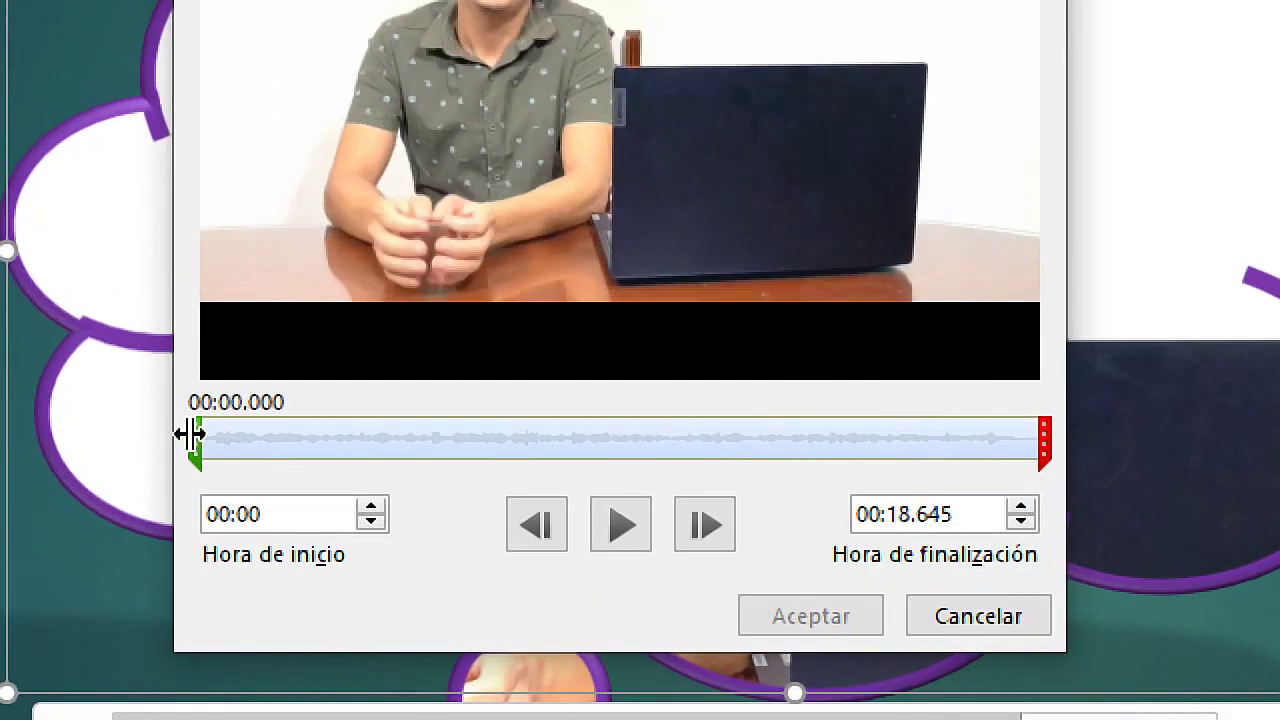
{"action": "left_click_drag", "start_coordinate": [507, 408], "coordinate": [532, 404]}
{"action": "left_click_drag", "start_coordinate": [272, 430], "coordinate": [335, 430]}
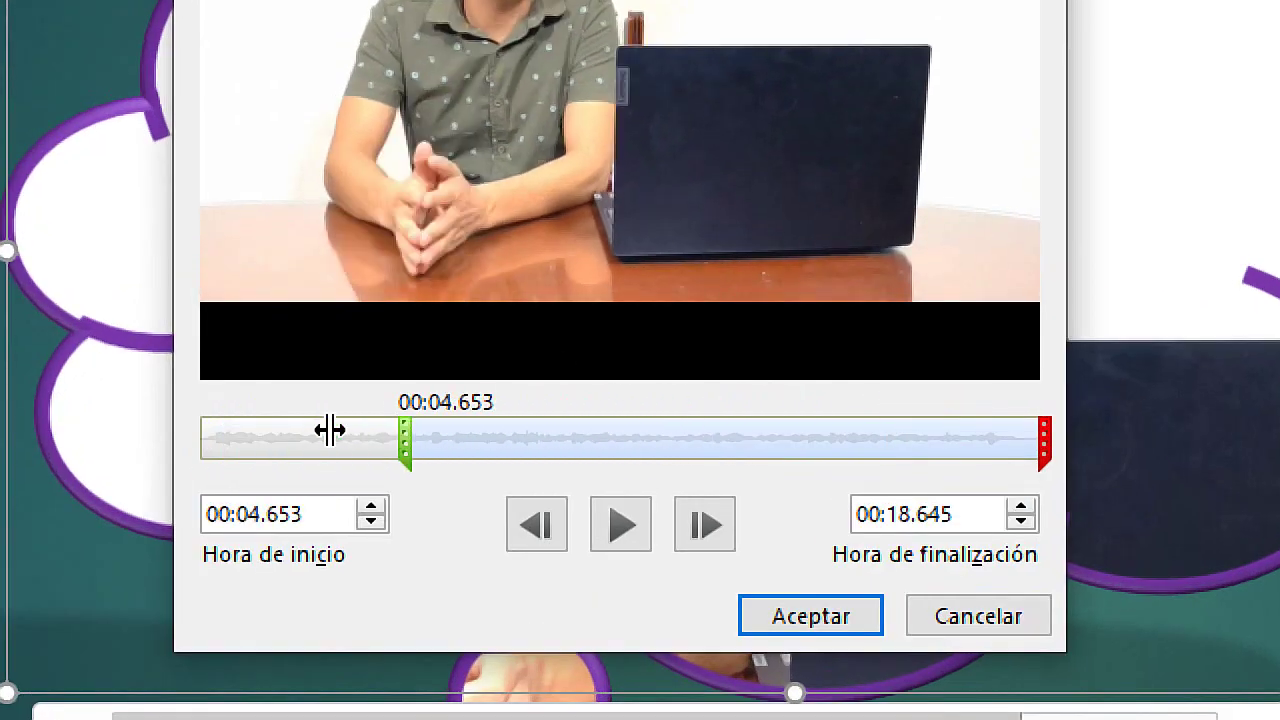
{"action": "left_click", "coordinate": [371, 520]}
{"action": "left_click", "coordinate": [371, 520]}
{"action": "left_click", "coordinate": [371, 520]}
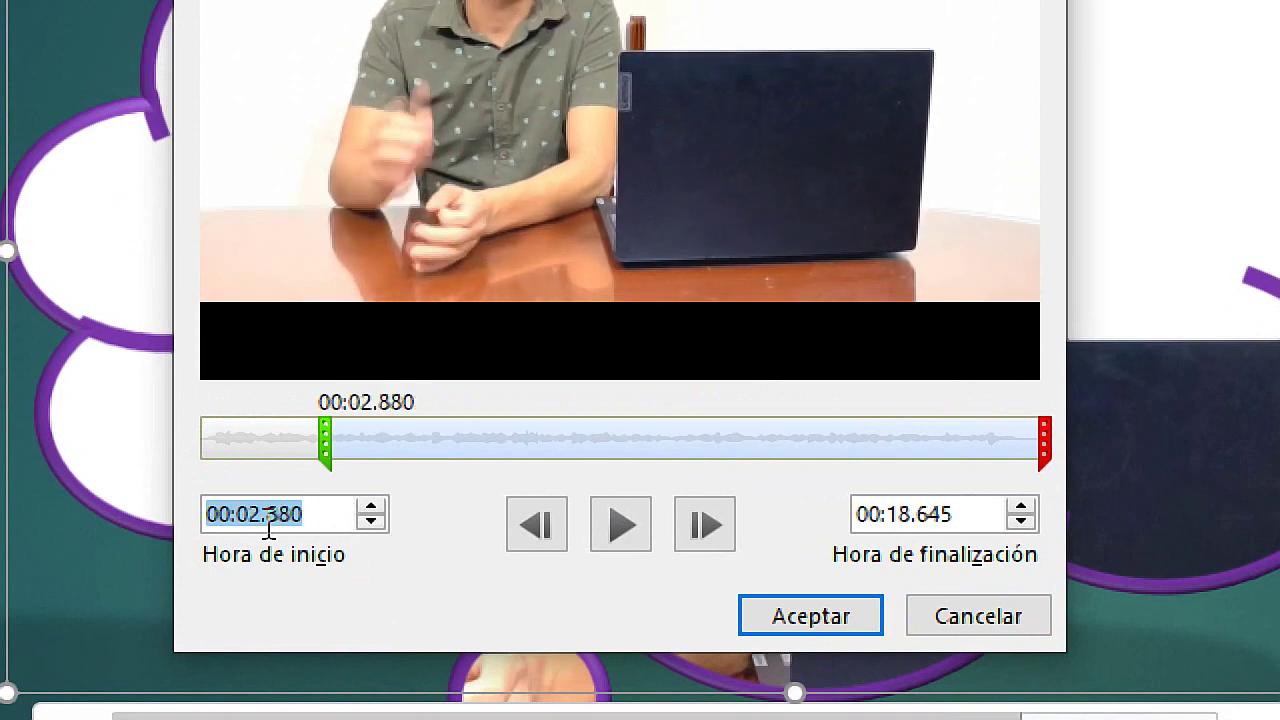
{"action": "left_click", "coordinate": [243, 518]}
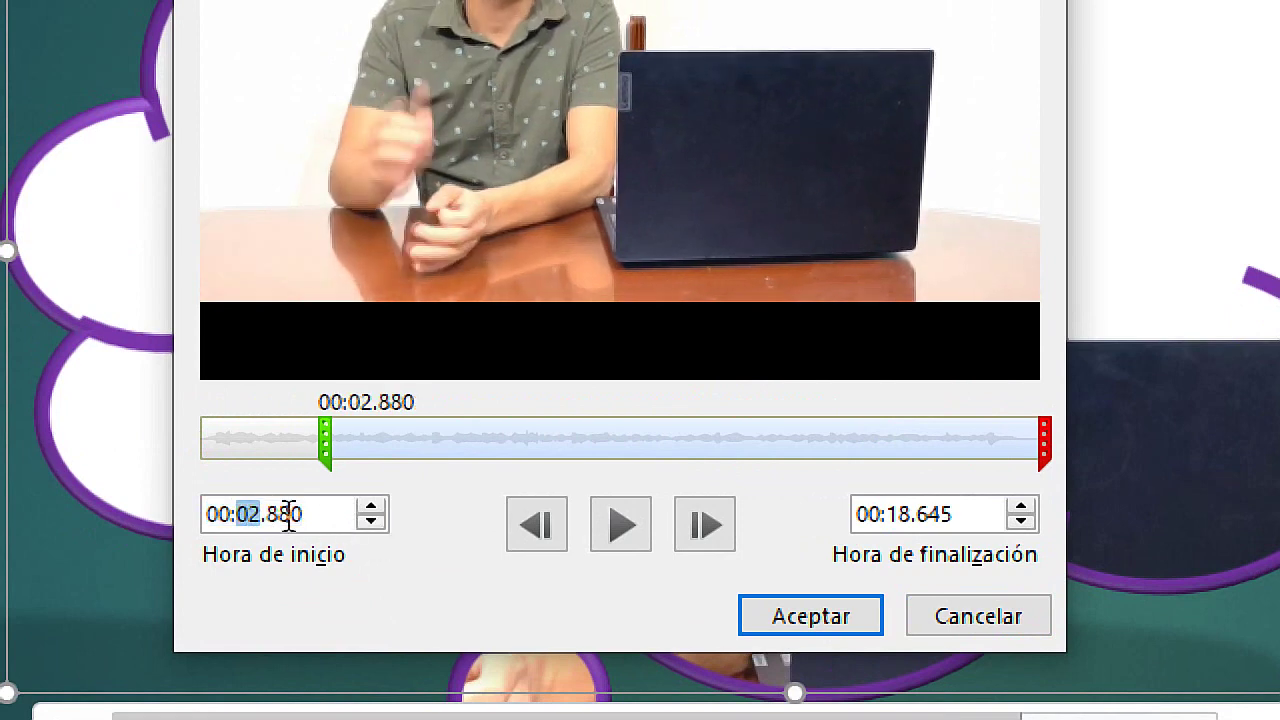
{"action": "left_click", "coordinate": [257, 516]}
{"action": "left_click_drag", "start_coordinate": [323, 443], "coordinate": [254, 443]}
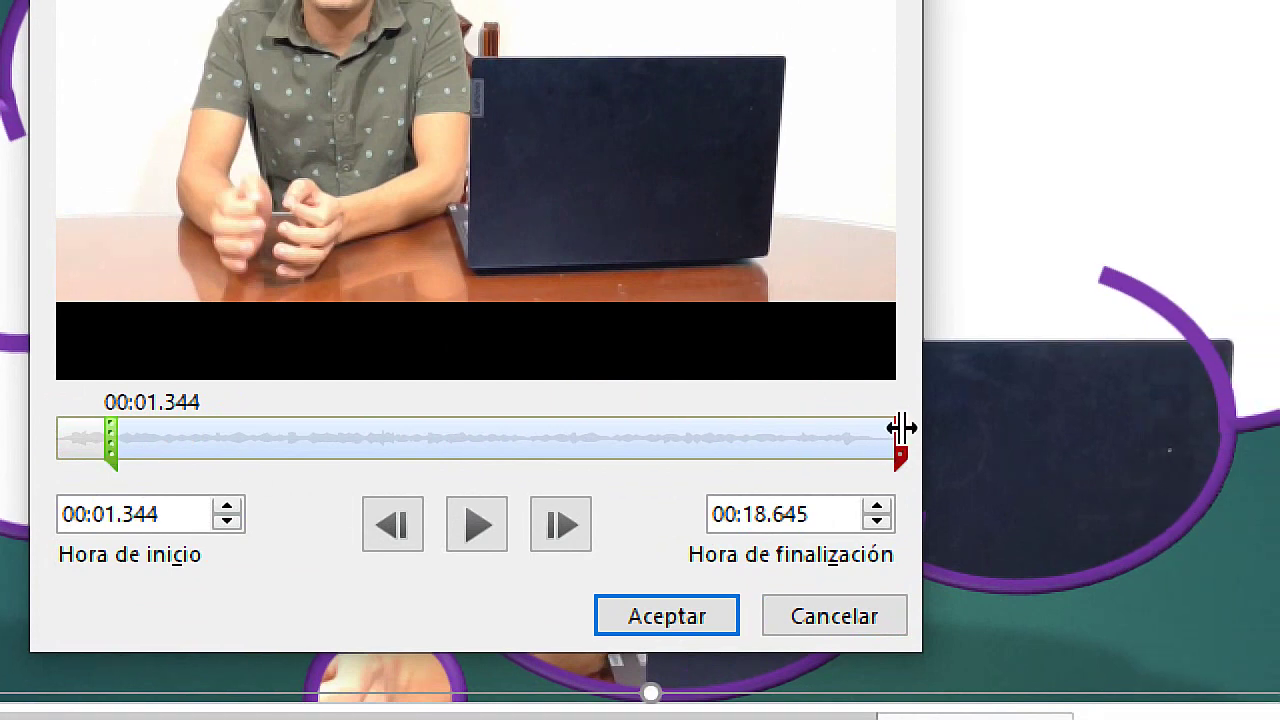
{"action": "left_click_drag", "start_coordinate": [958, 440], "coordinate": [814, 437]}
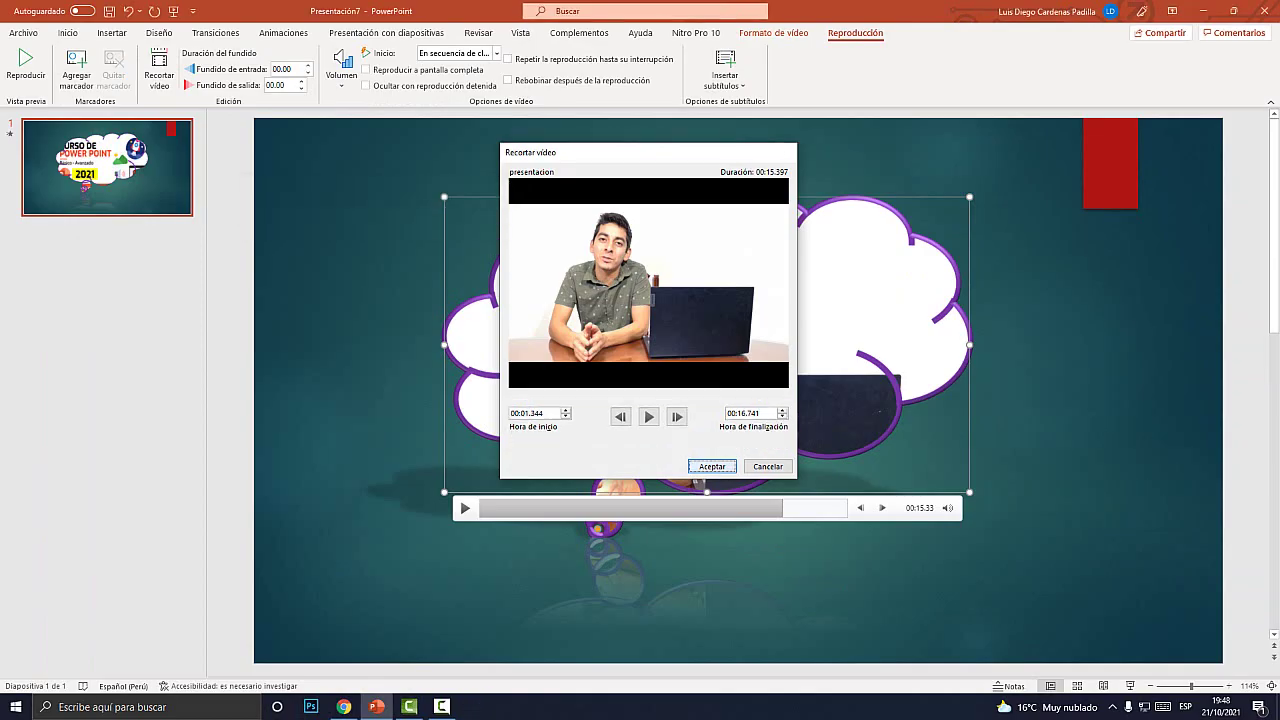
{"action": "left_click", "coordinate": [527, 618]}
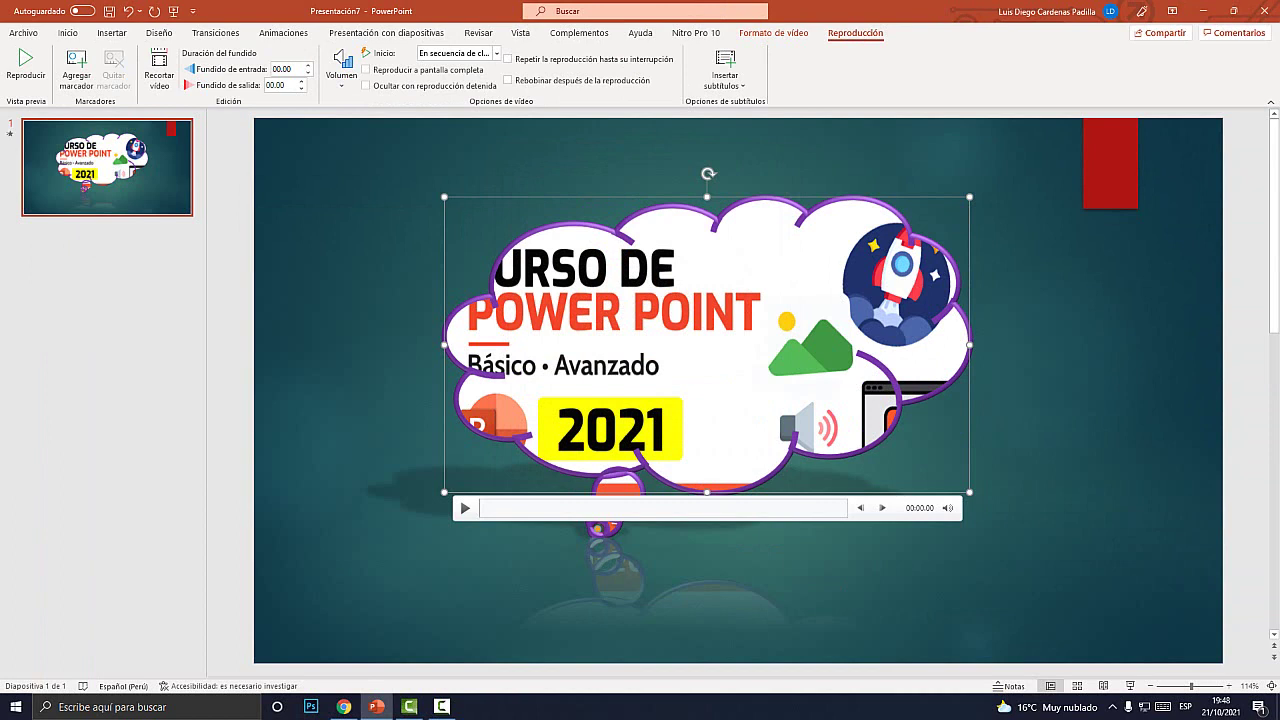
Step: Increase the video's fade-in duration and preview the playback
{"action": "key", "text": "super+plus"}
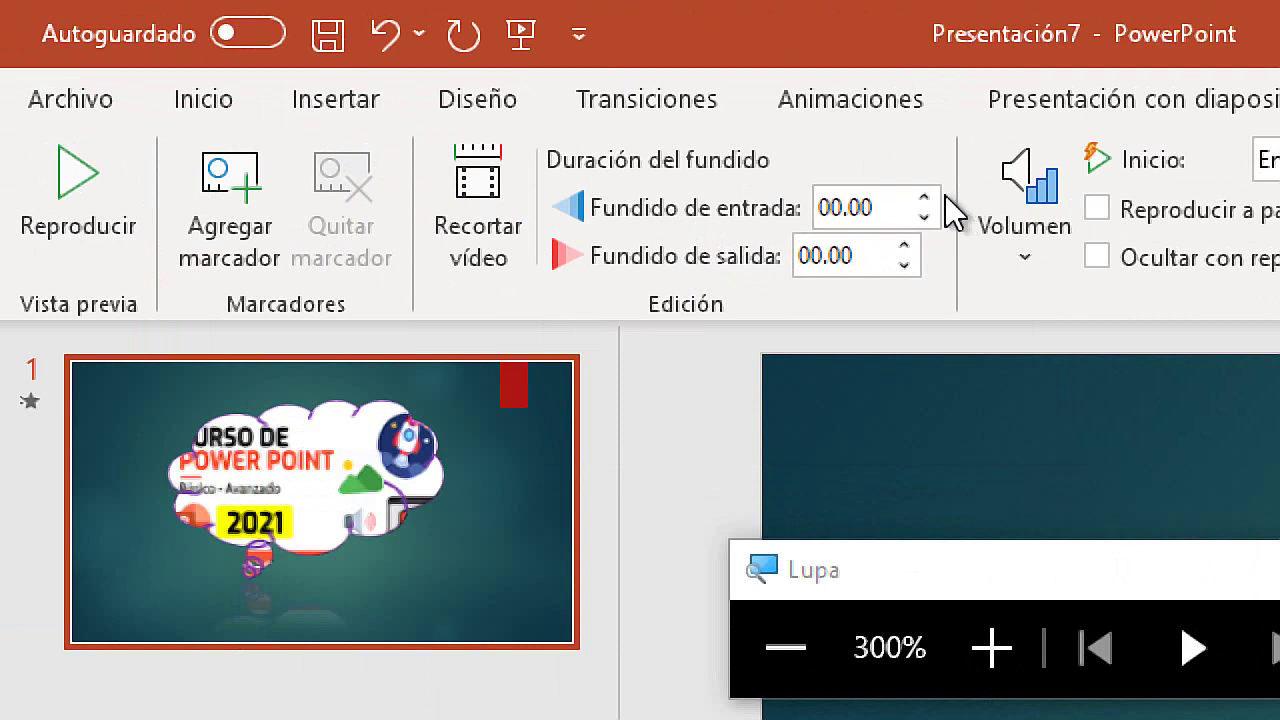
{"action": "left_click", "coordinate": [926, 198]}
{"action": "left_click_drag", "start_coordinate": [926, 198], "coordinate": [931, 197]}
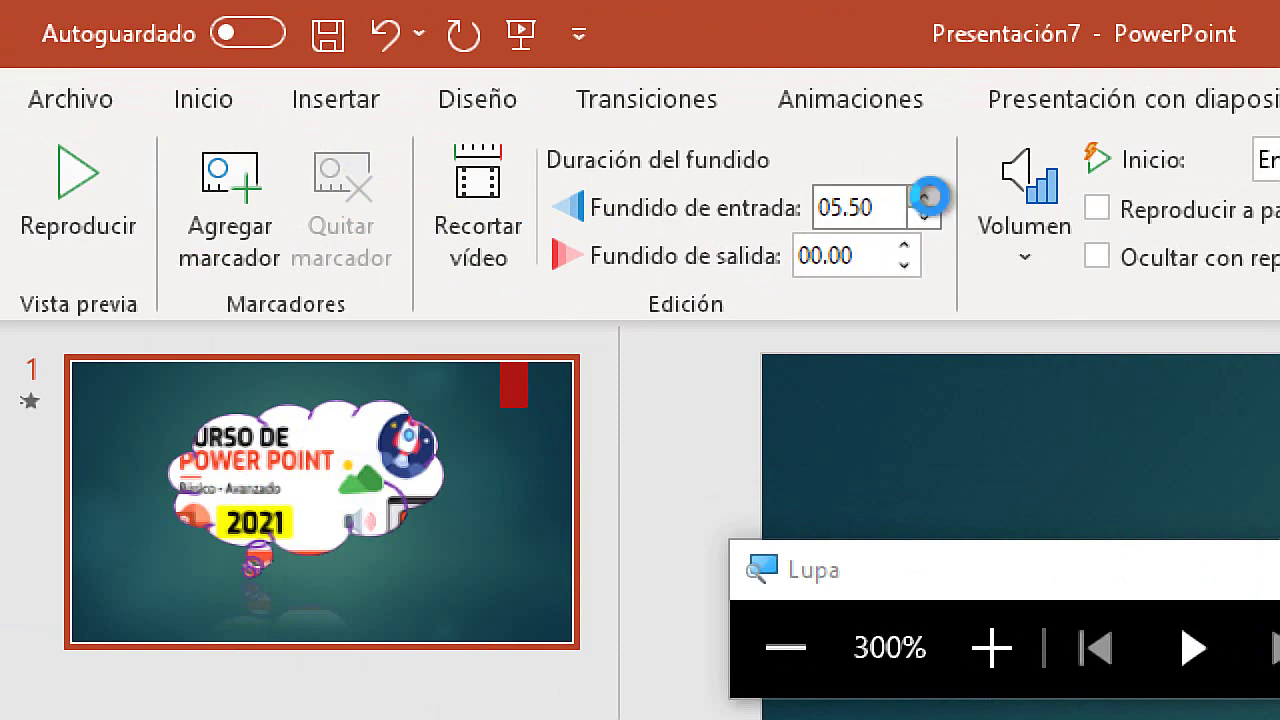
{"action": "key", "text": "super+Escape"}
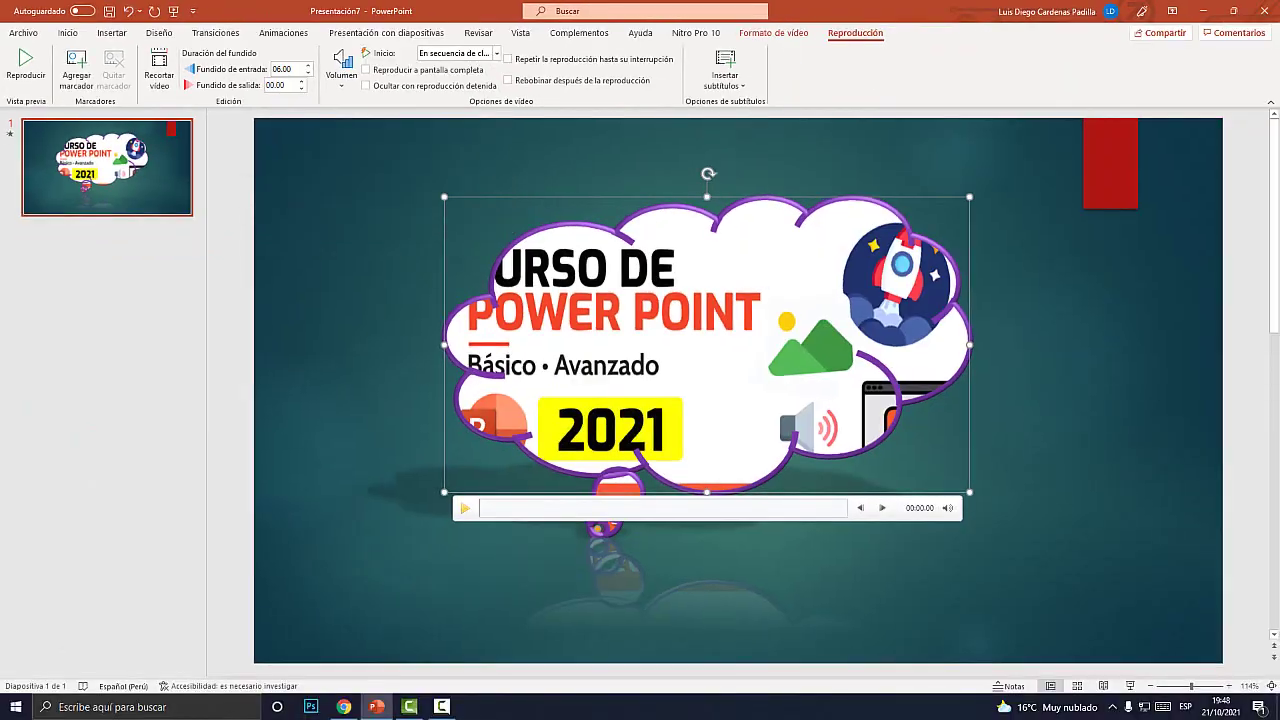
{"action": "key", "text": "alt+p"}
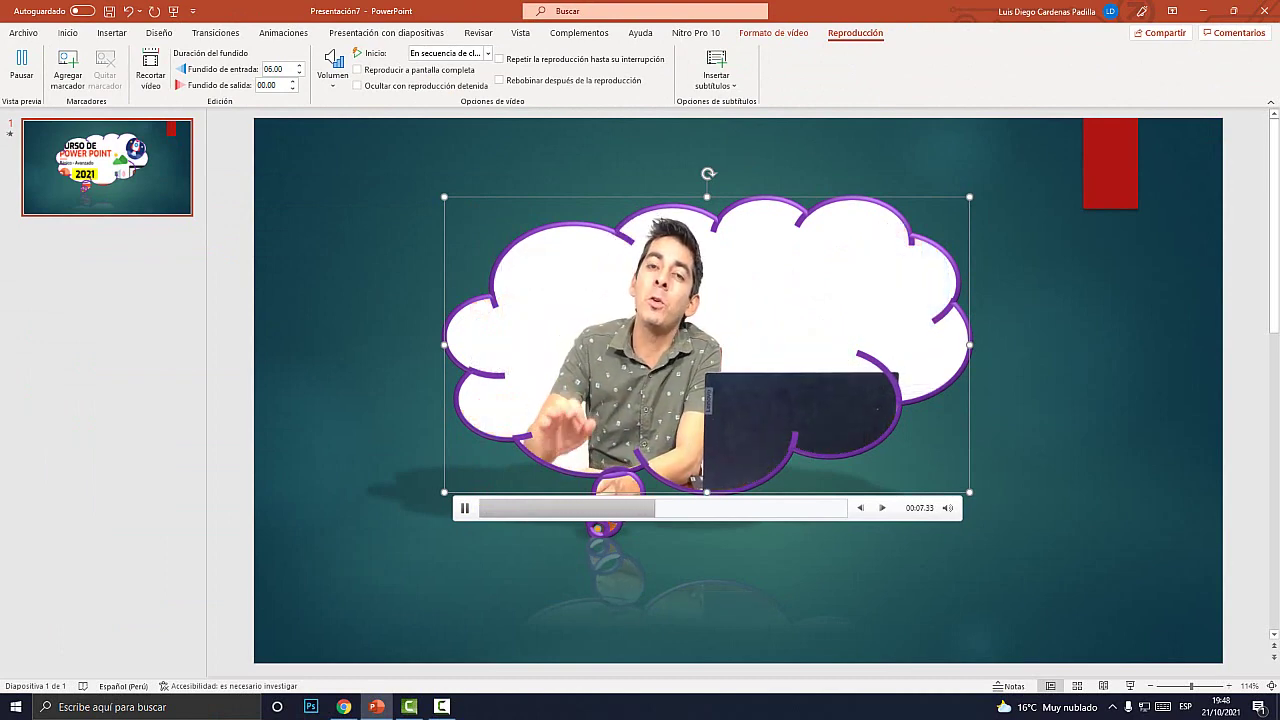
Step: Enter a 05.50 fade duration, then replay and pause the preview
{"action": "type", "text": "05.50"}
{"action": "key", "text": "Return"}
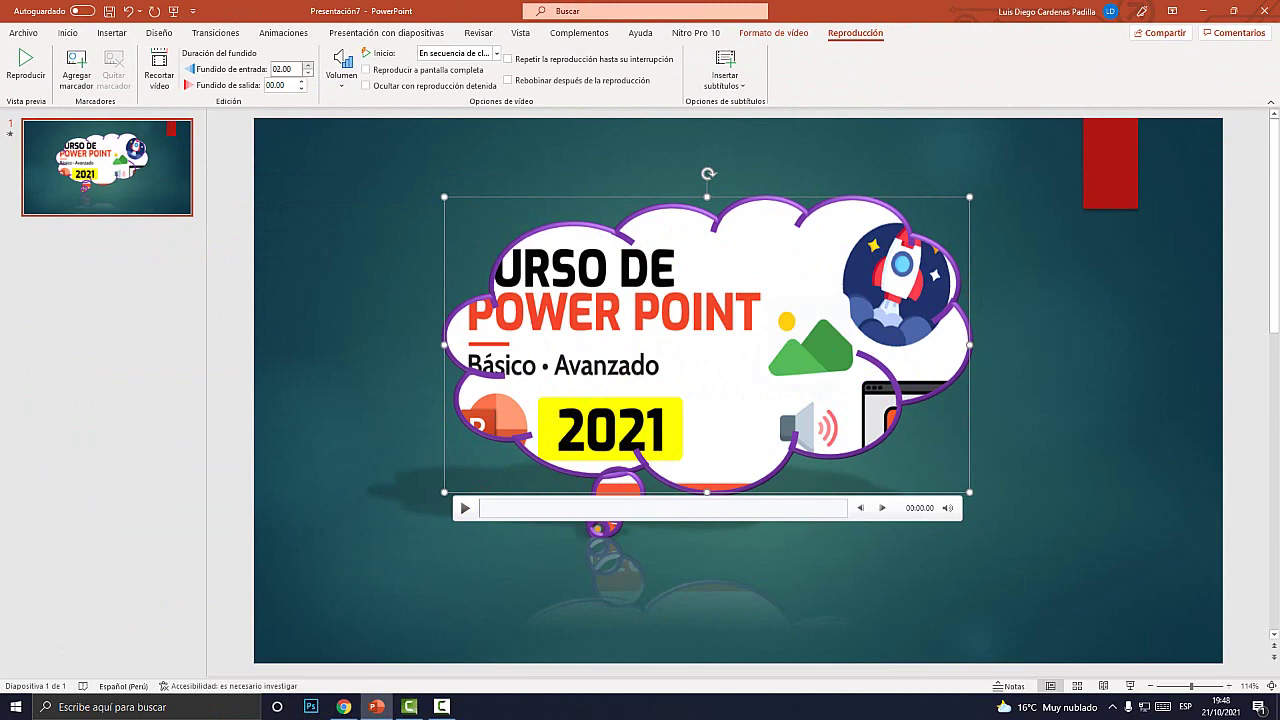
{"action": "key", "text": "alt+p"}
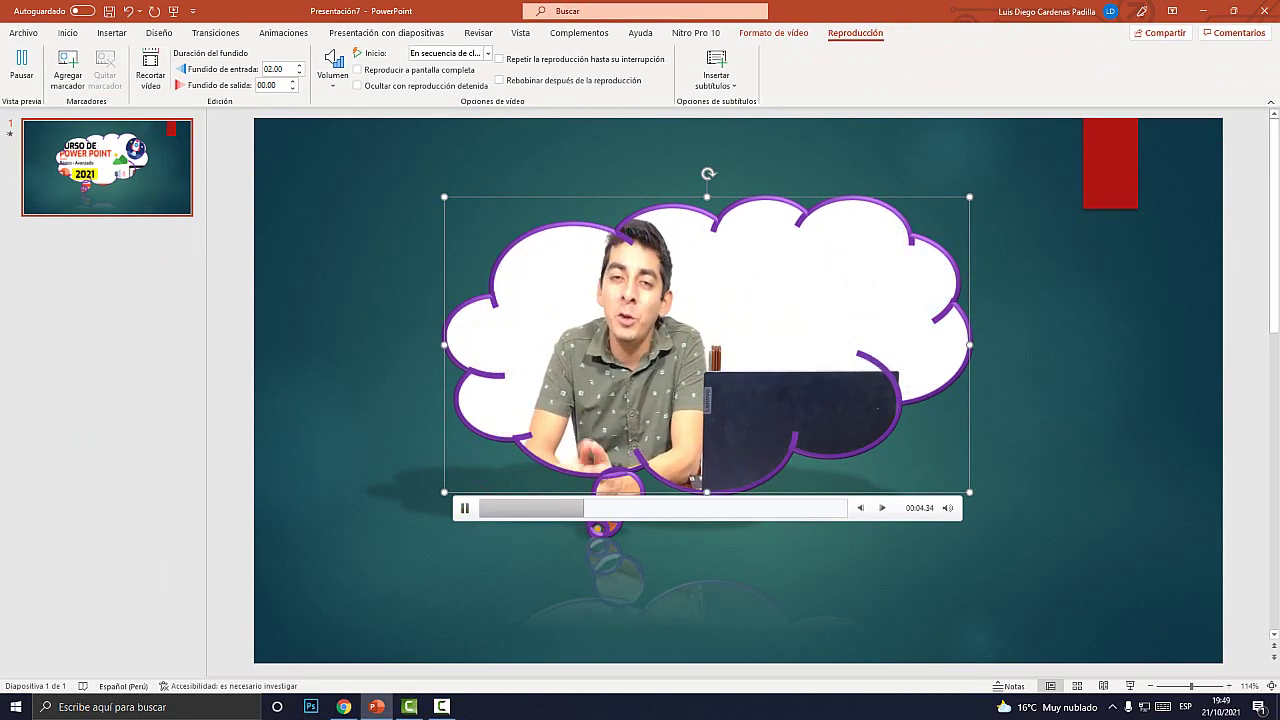
{"action": "key", "text": "alt+p"}
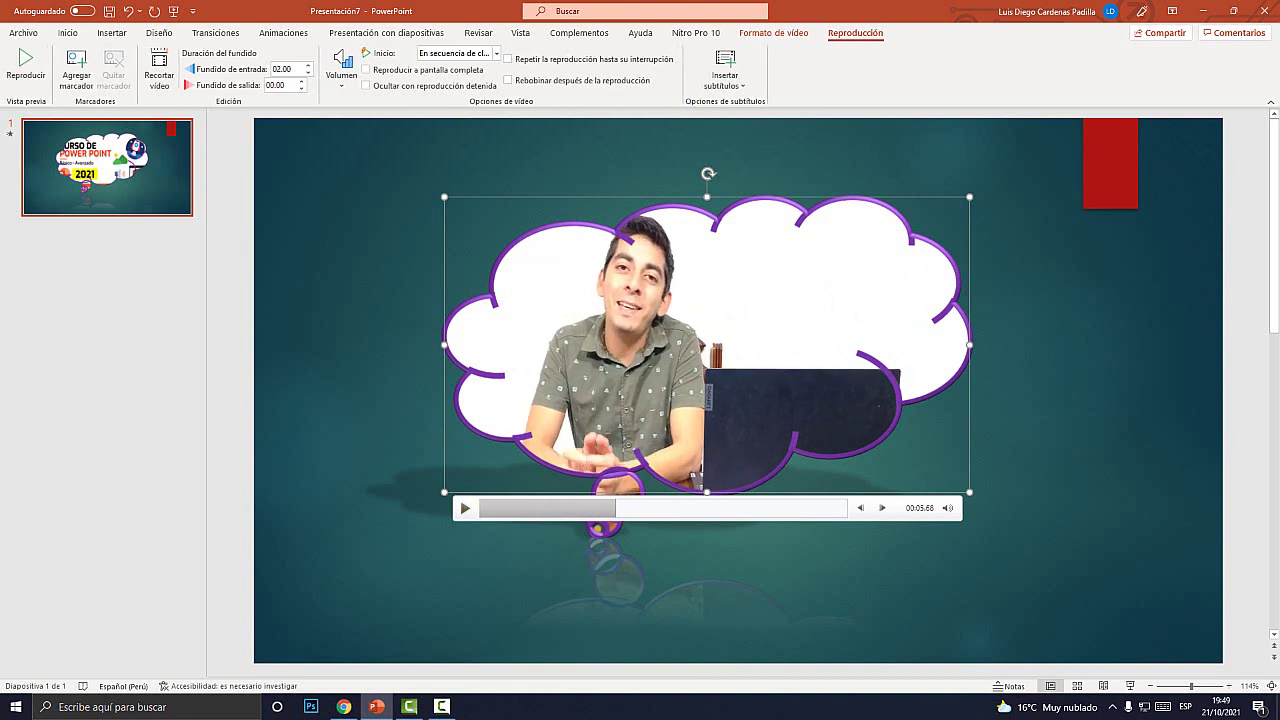
{"action": "key", "text": "super+plus"}
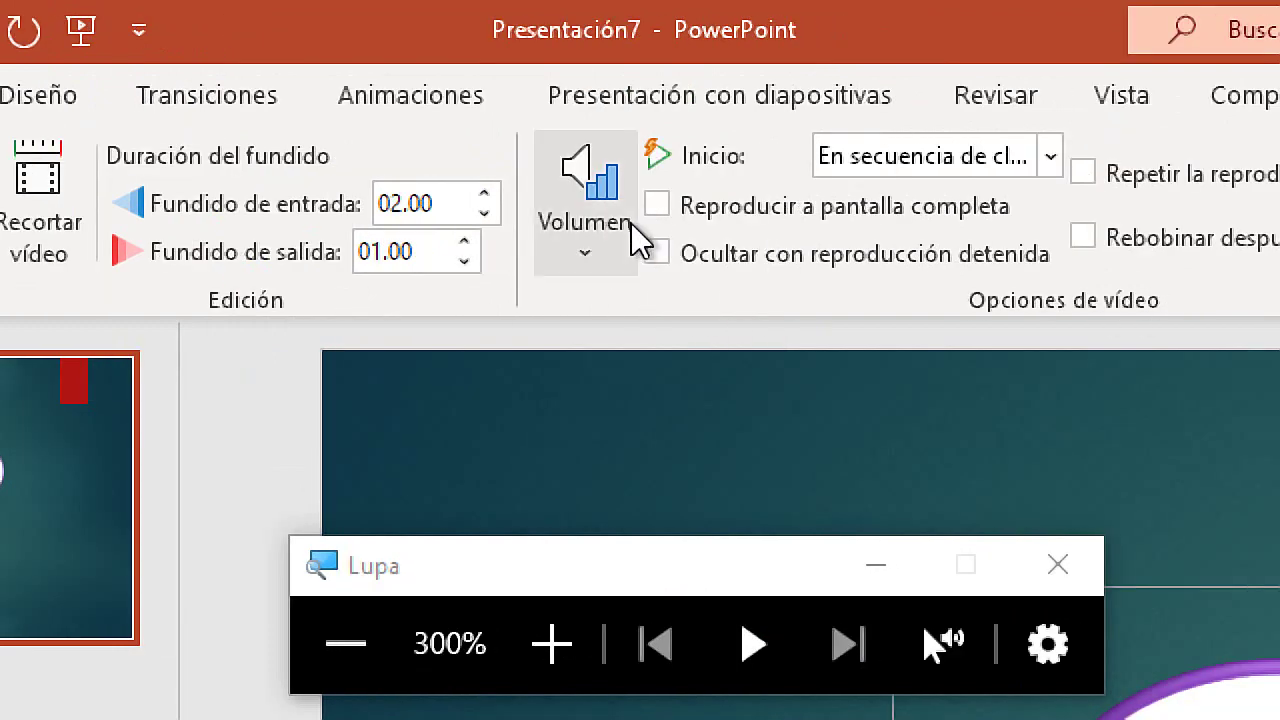
{"action": "left_click", "coordinate": [760, 250]}
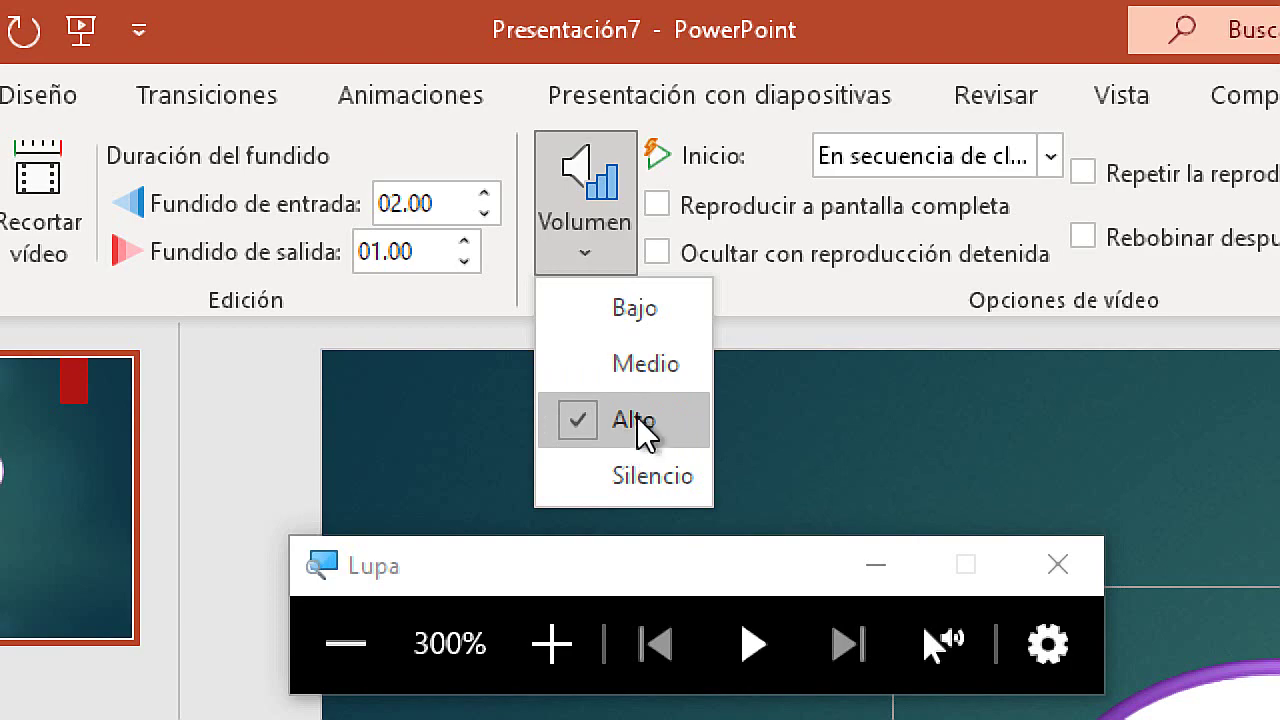
Step: Close the Volumen list leaving it at Alto and deselect the cloud video
{"action": "key", "text": "super+Escape"}
{"action": "key", "text": "Escape"}
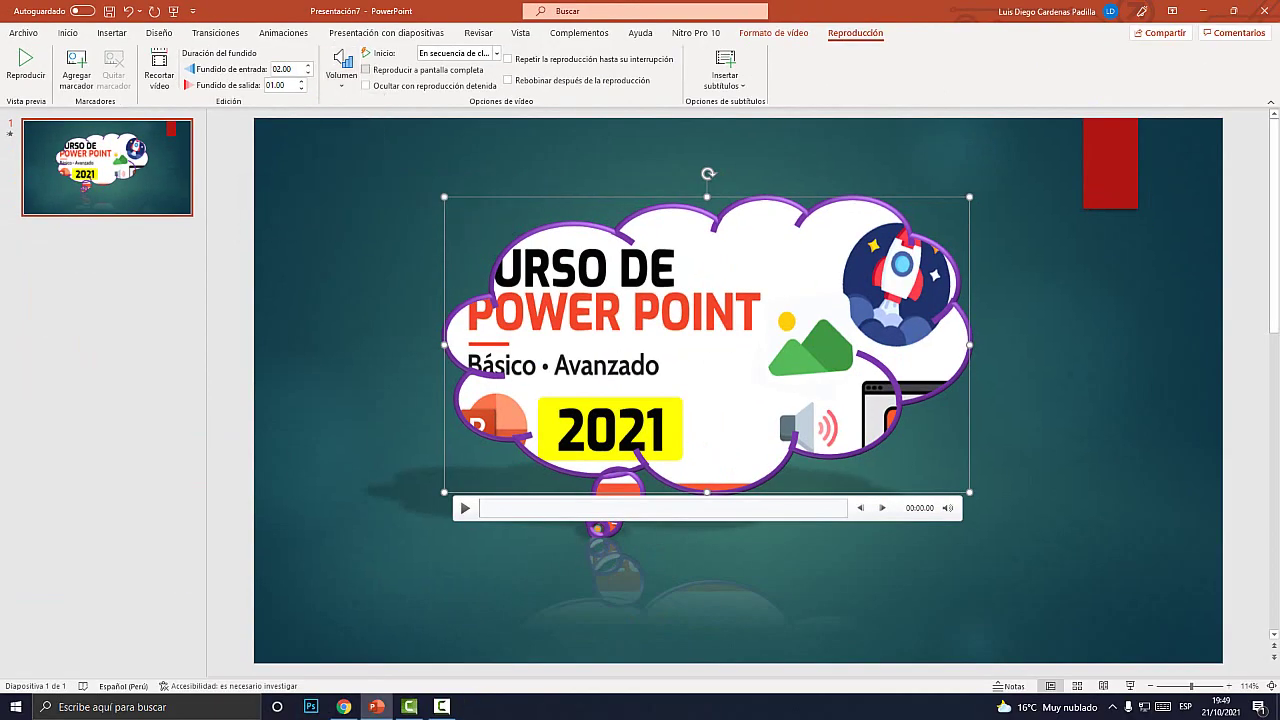
{"action": "key", "text": "super+plus"}
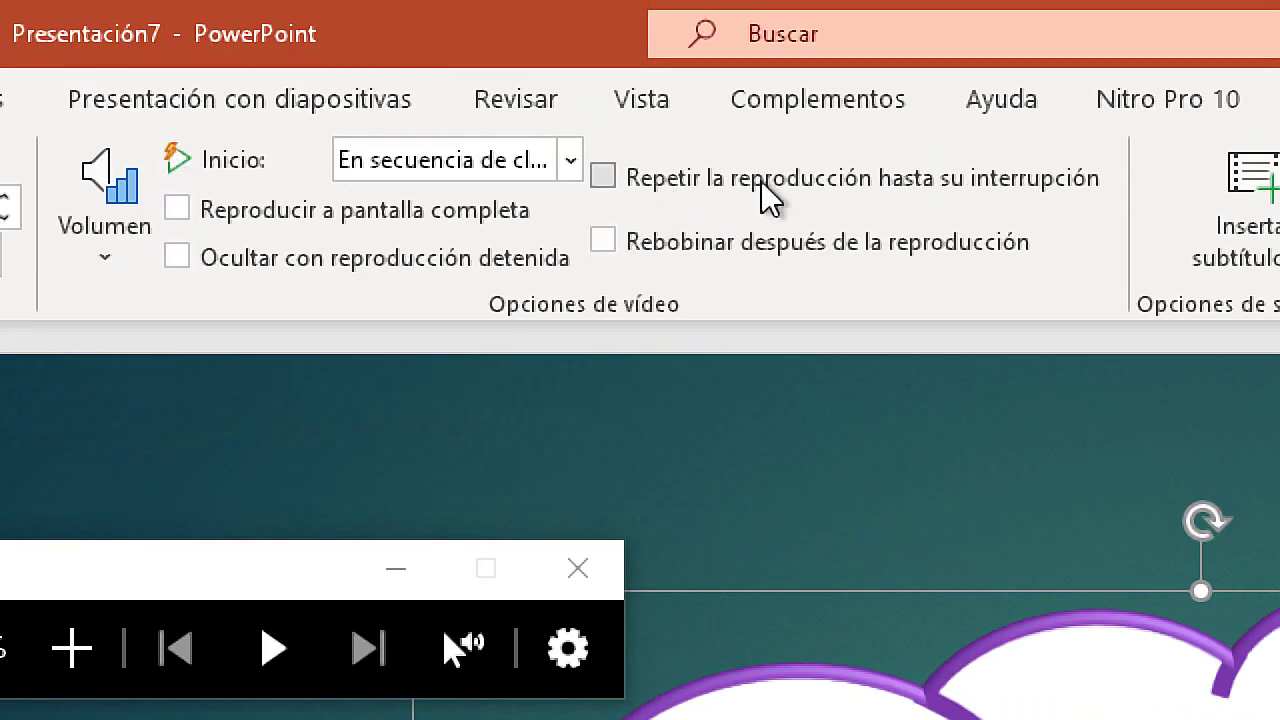
{"action": "key", "text": "super+Escape"}
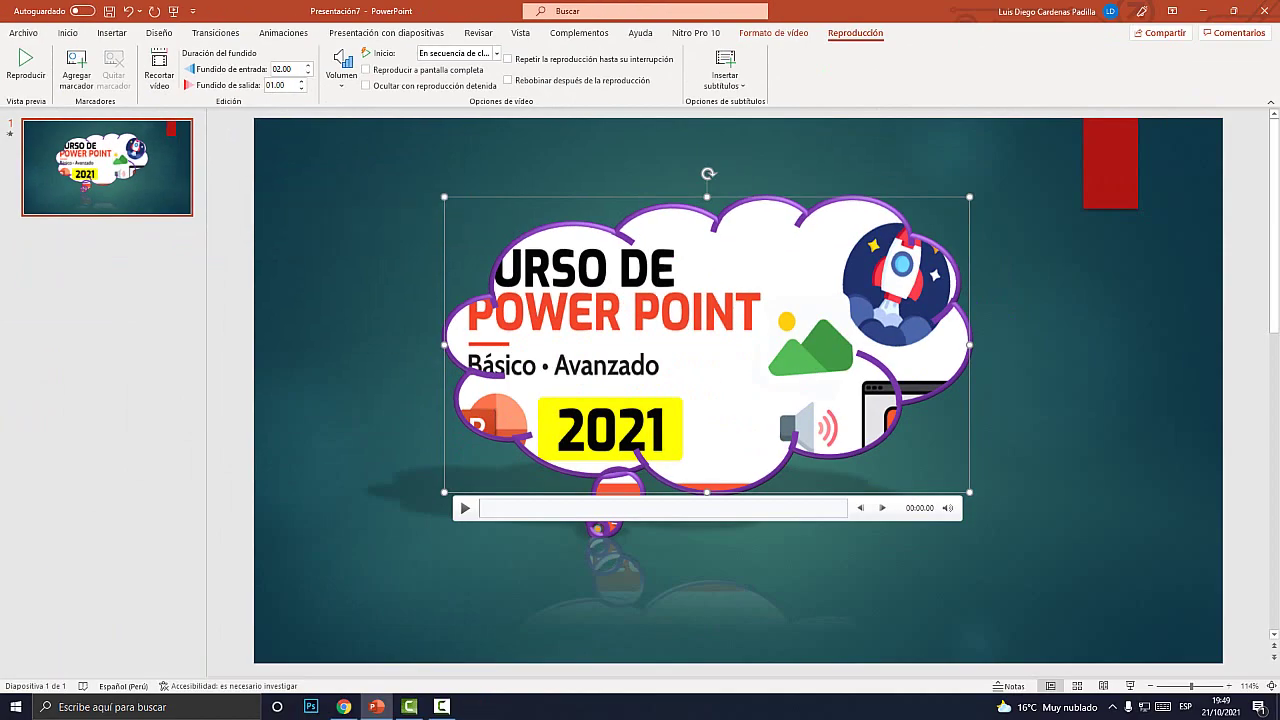
{"action": "key", "text": "Escape"}
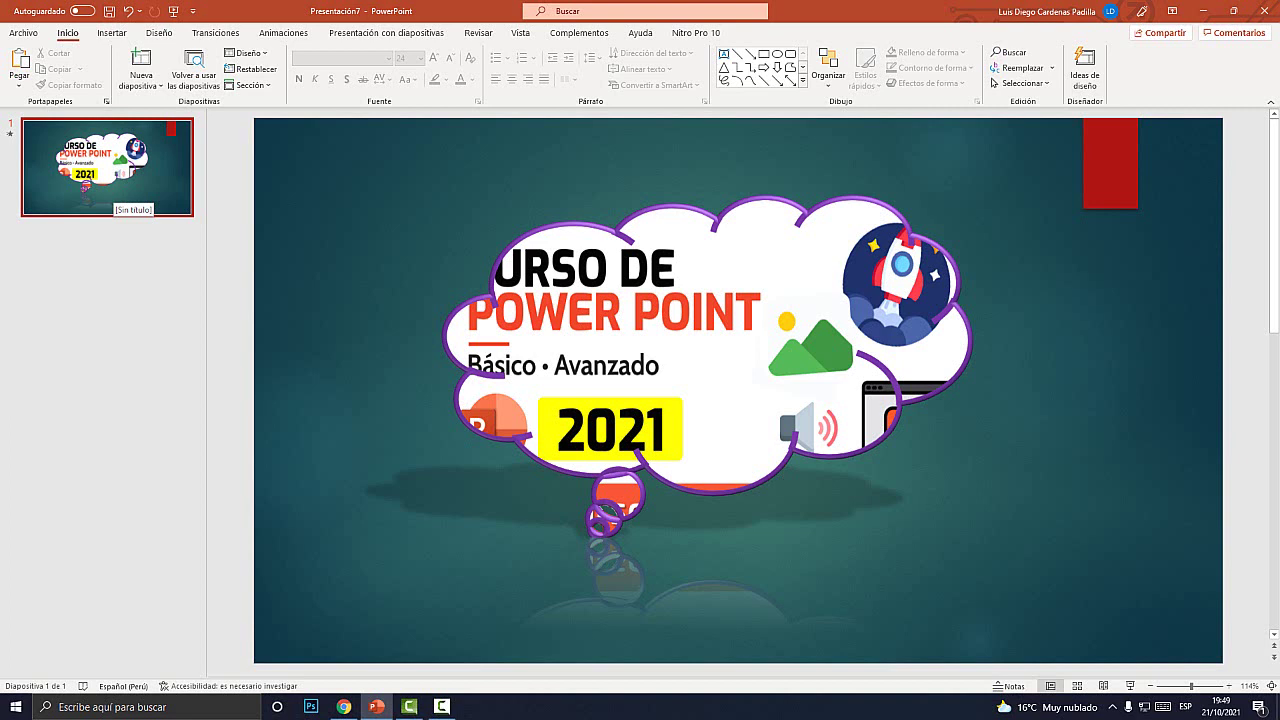
Step: Add a new second slide after the cloud video slide
{"action": "key", "text": "super+plus"}
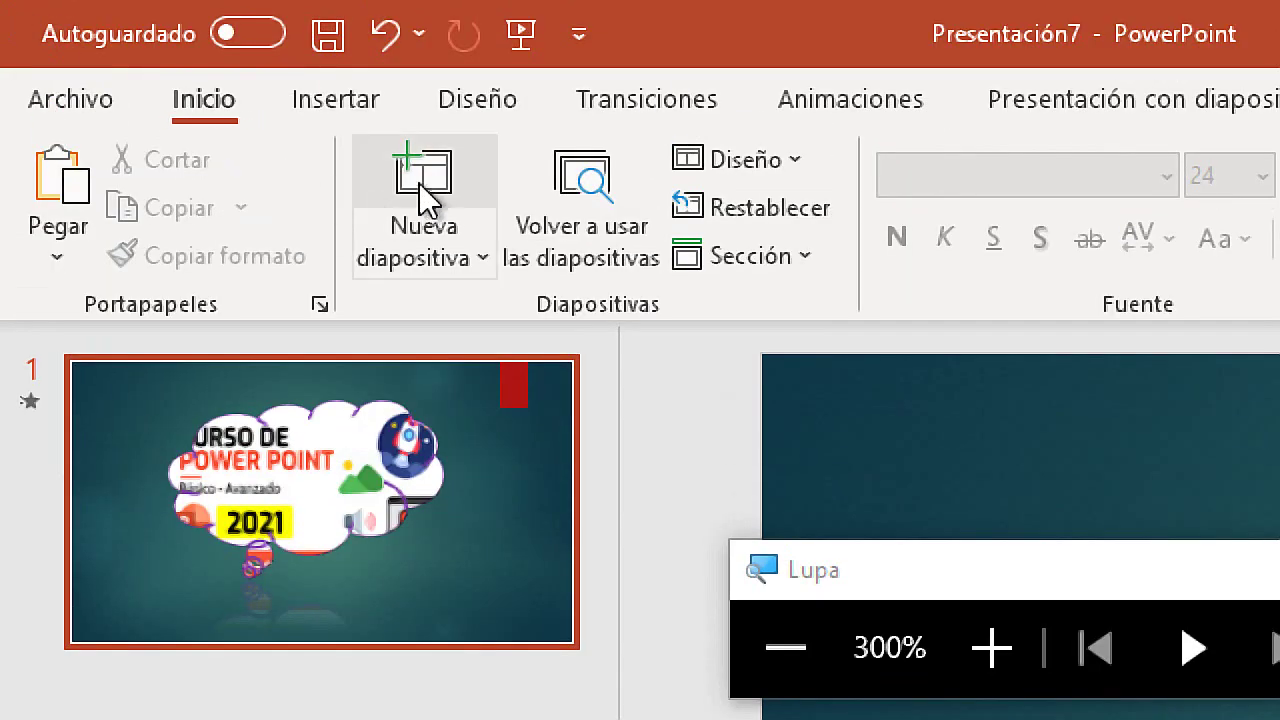
{"action": "left_click", "coordinate": [400, 170]}
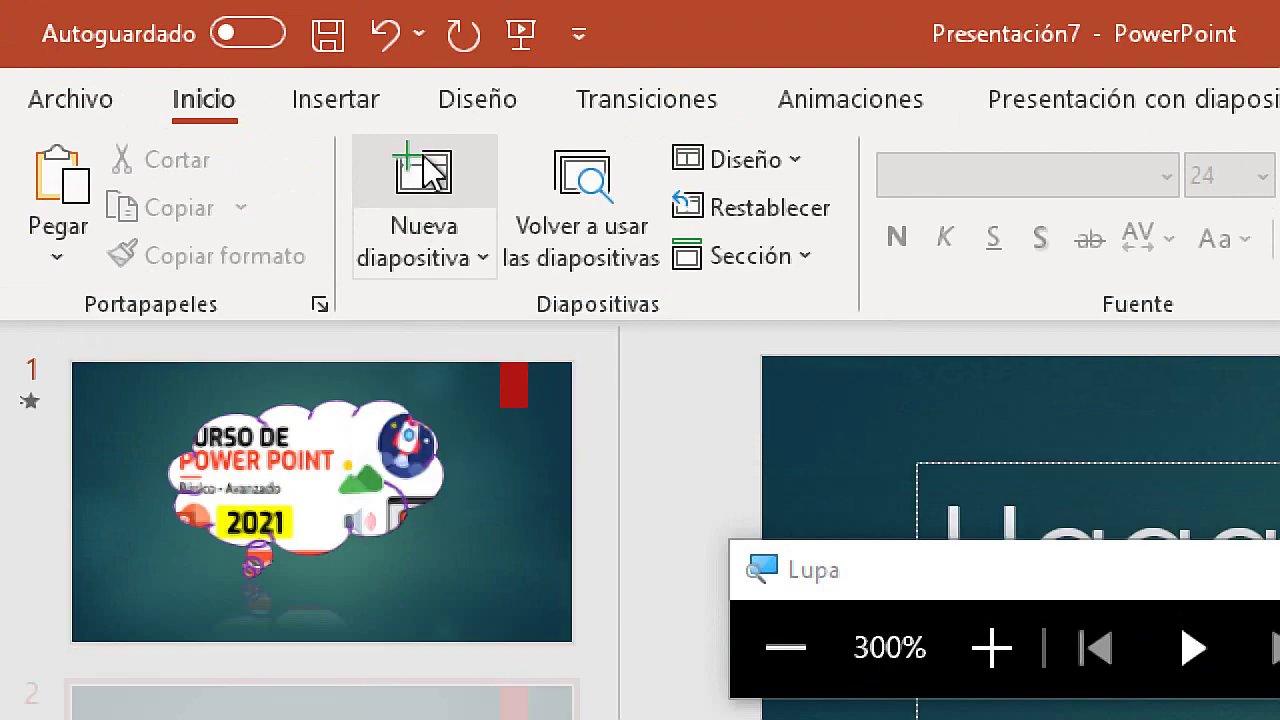
{"action": "key", "text": "super+minus"}
{"action": "key", "text": "super+minus"}
{"action": "key", "text": "super+Escape"}
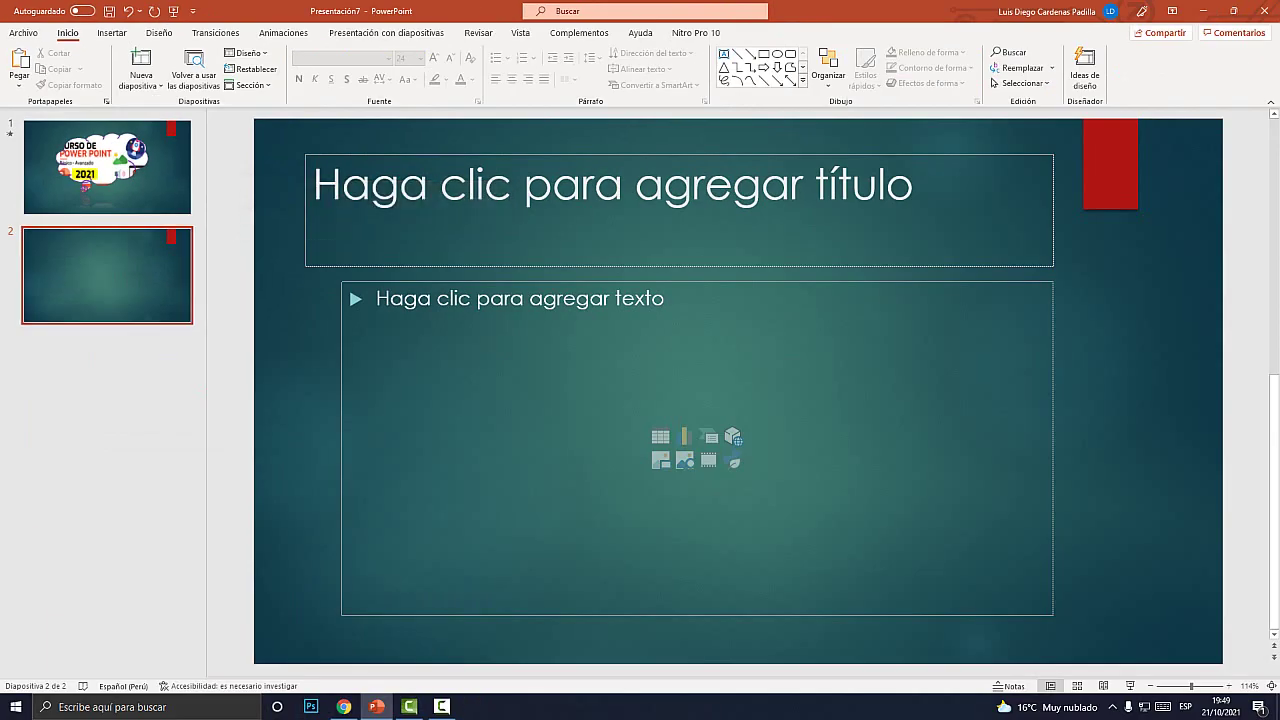
{"action": "key", "text": "super+plus"}
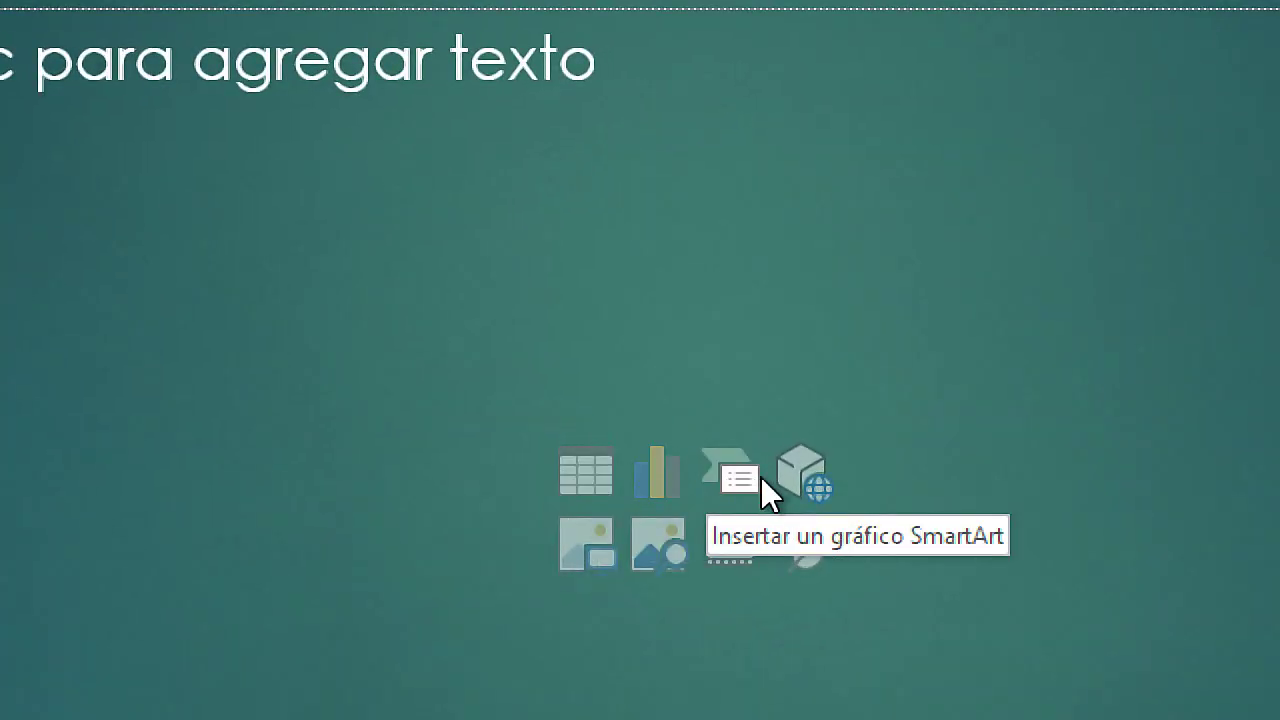
{"action": "key", "text": "super+Escape"}
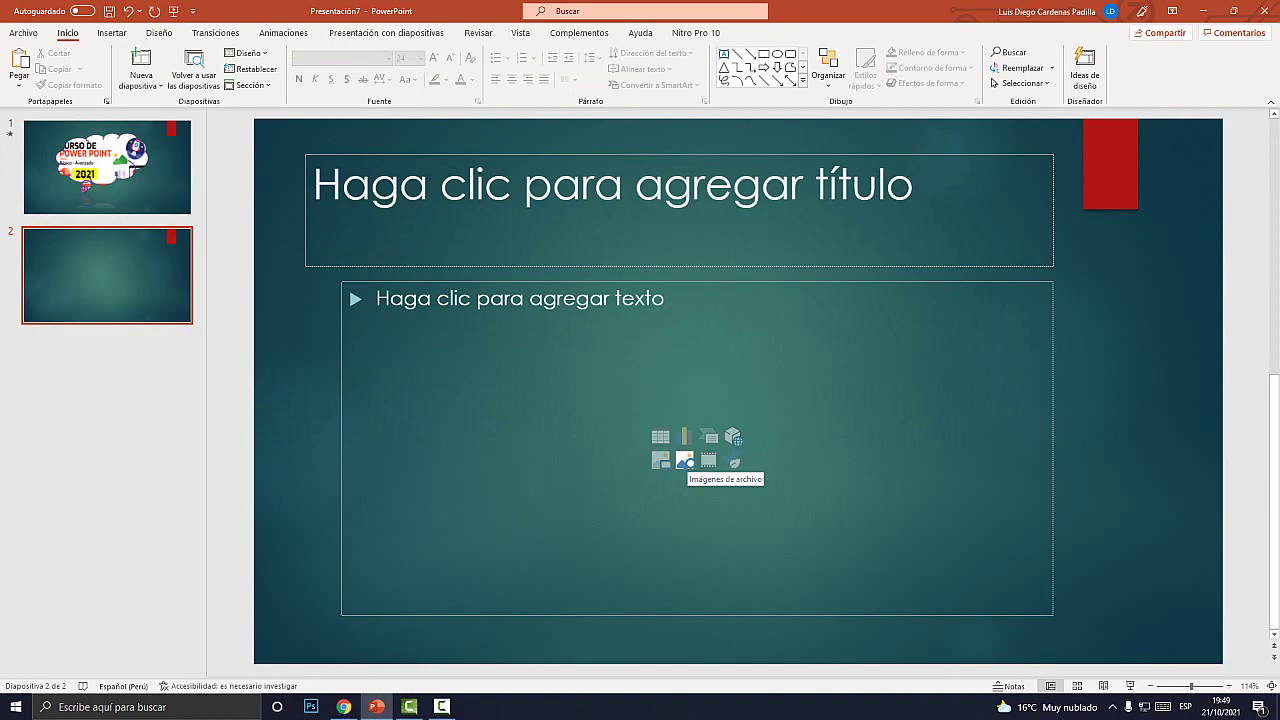
{"action": "key", "text": "super+plus"}
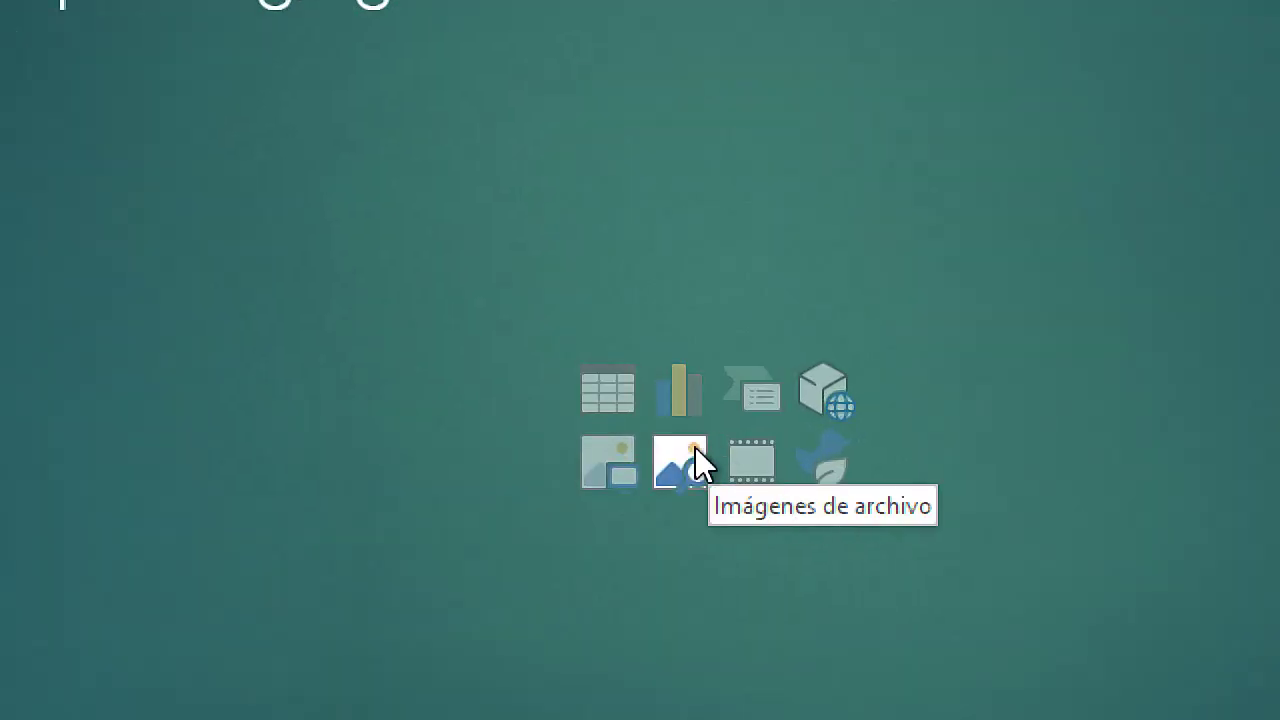
Step: Insert the presenter video file into slide 2 and add a blank third slide
{"action": "left_click", "coordinate": [760, 462]}
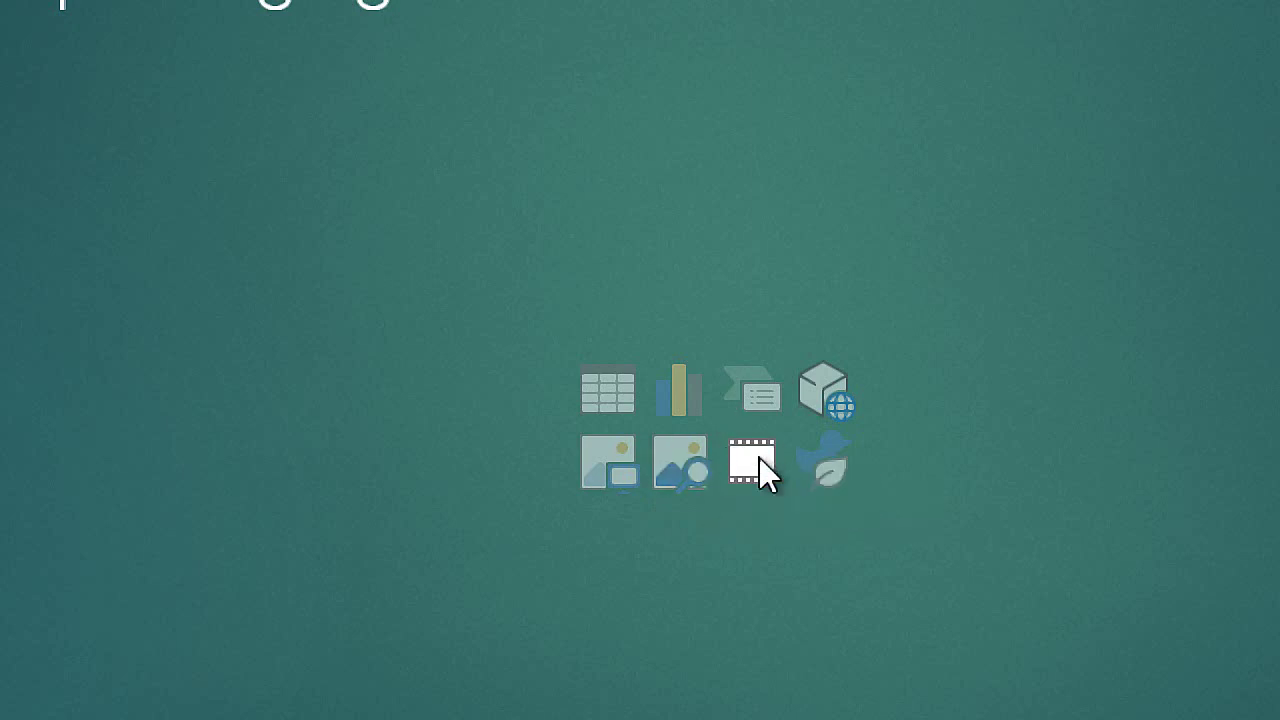
{"action": "key", "text": "super+Escape"}
{"action": "scroll", "coordinate": [678, 300], "scroll_direction": "down", "scroll_amount": 1}
{"action": "scroll", "coordinate": [678, 280], "scroll_direction": "down", "scroll_amount": 3}
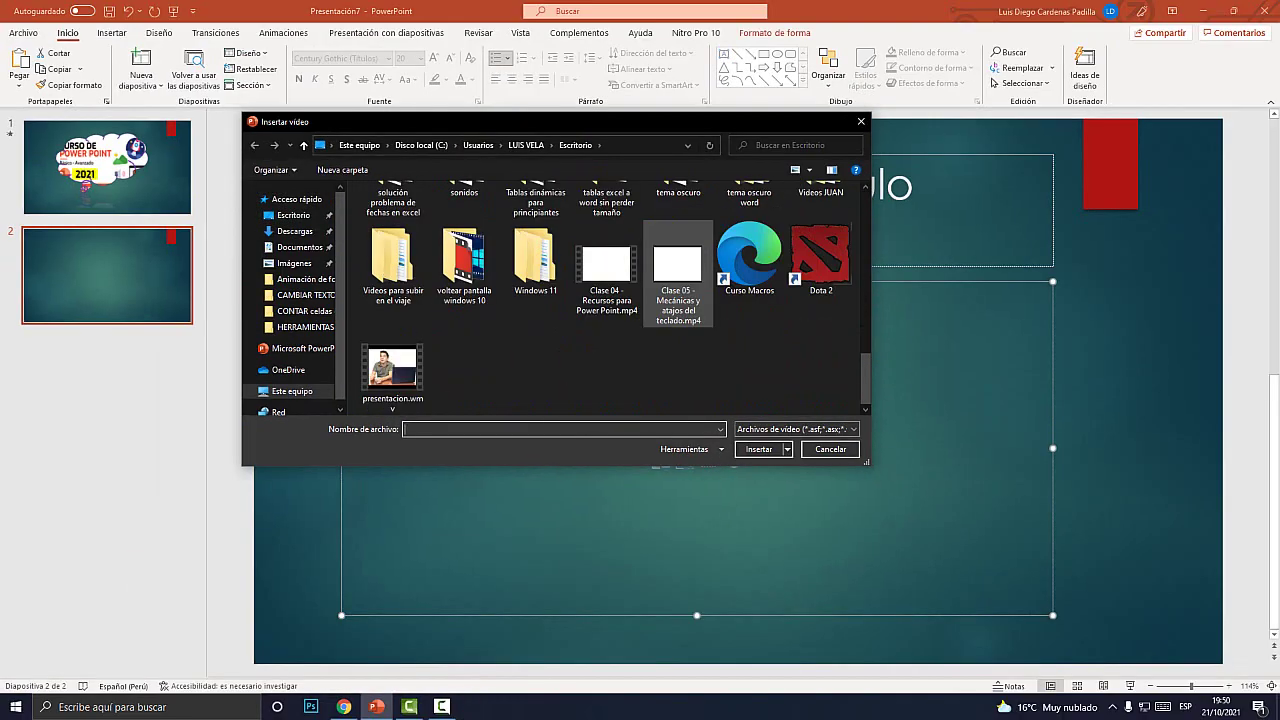
{"action": "double_click", "coordinate": [678, 275]}
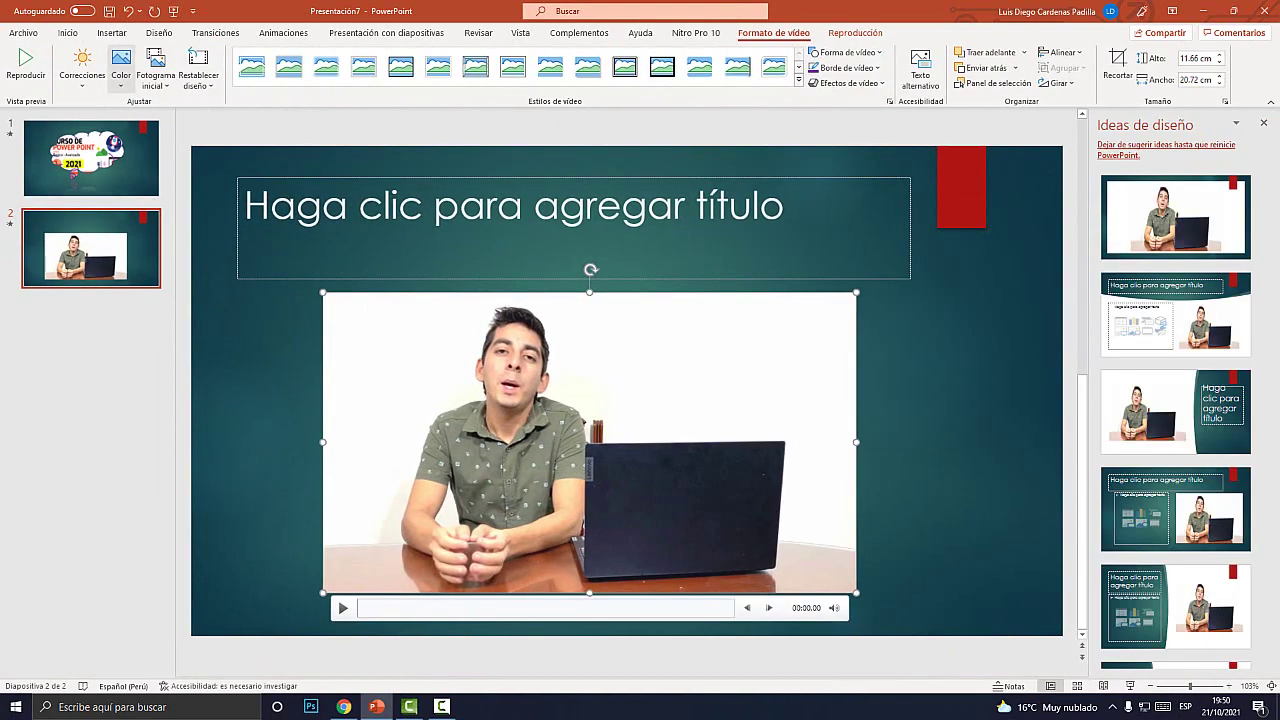
{"action": "left_click", "coordinate": [67, 33]}
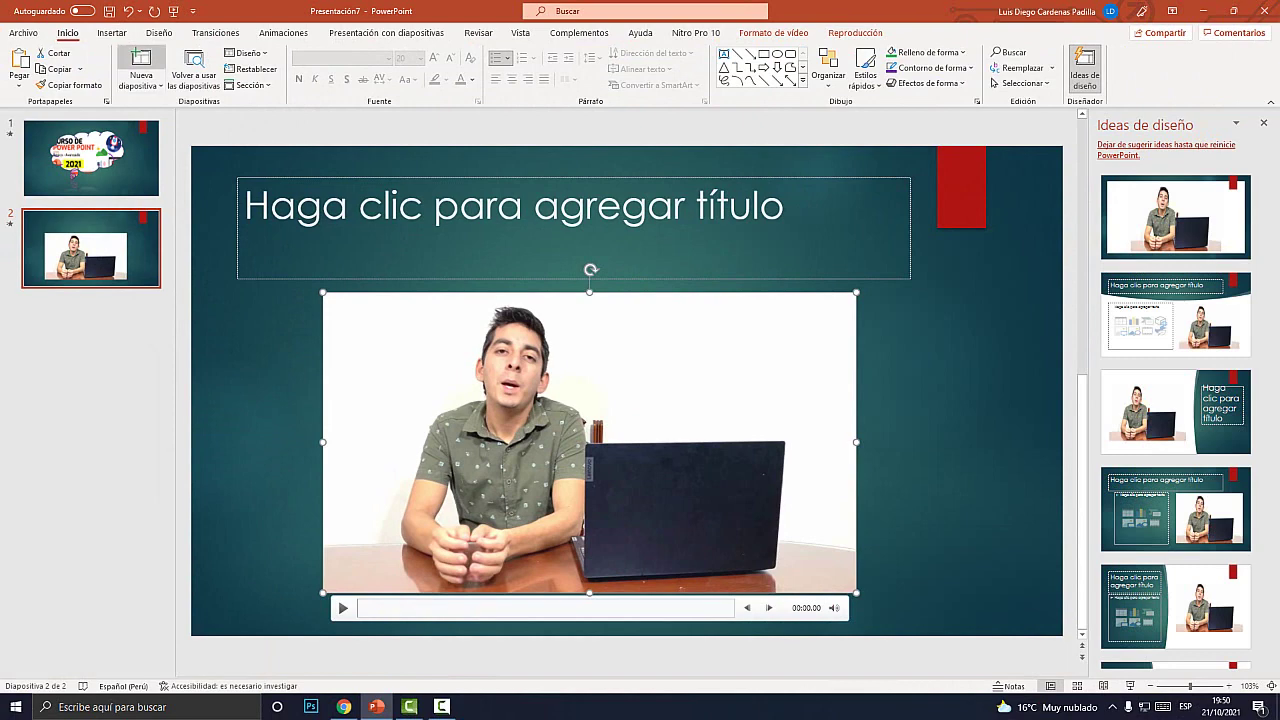
{"action": "left_click", "coordinate": [141, 62]}
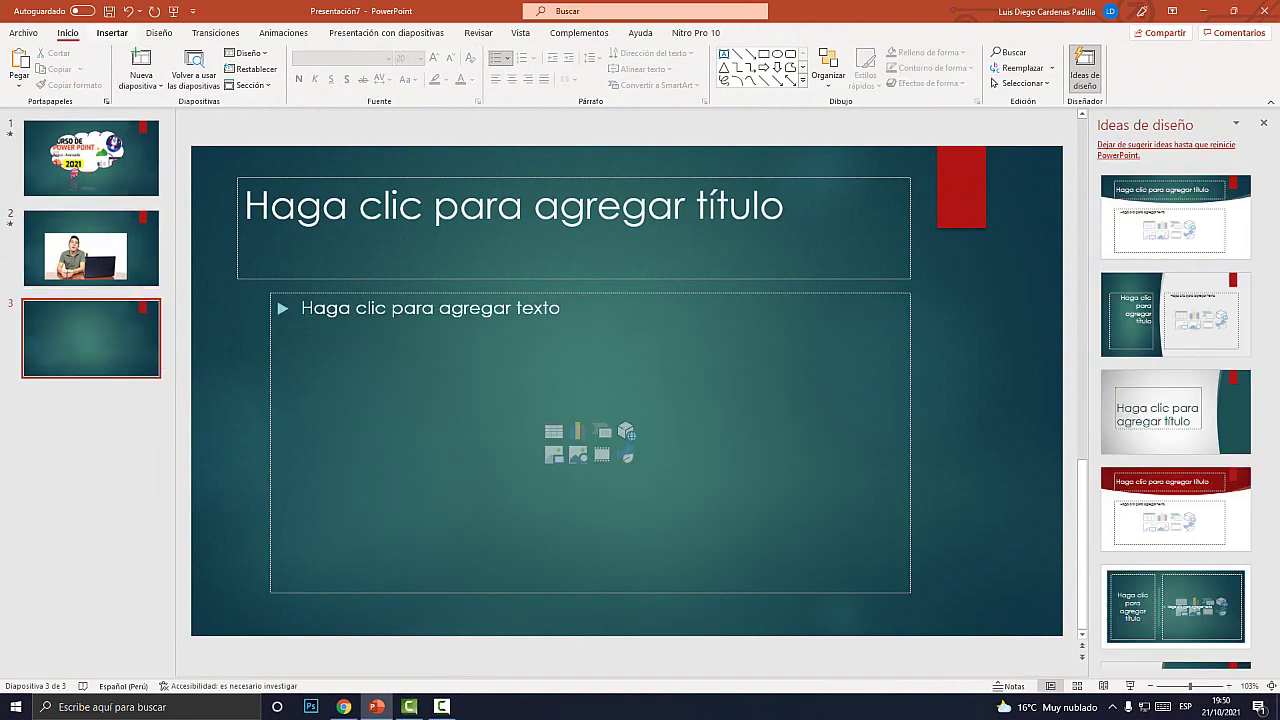
Step: Open the stock video library from Insertar > Vídeo
{"action": "key", "text": "super+plus"}
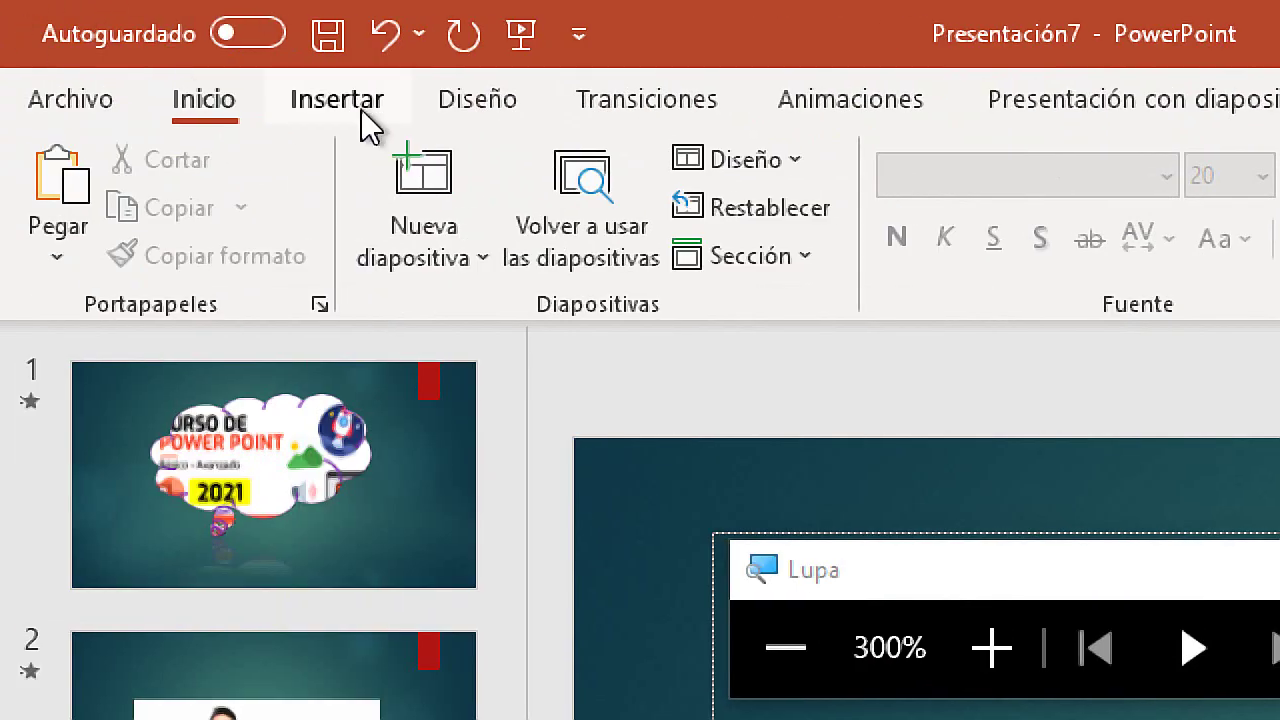
{"action": "left_click", "coordinate": [112, 33]}
{"action": "key", "text": "super+Escape"}
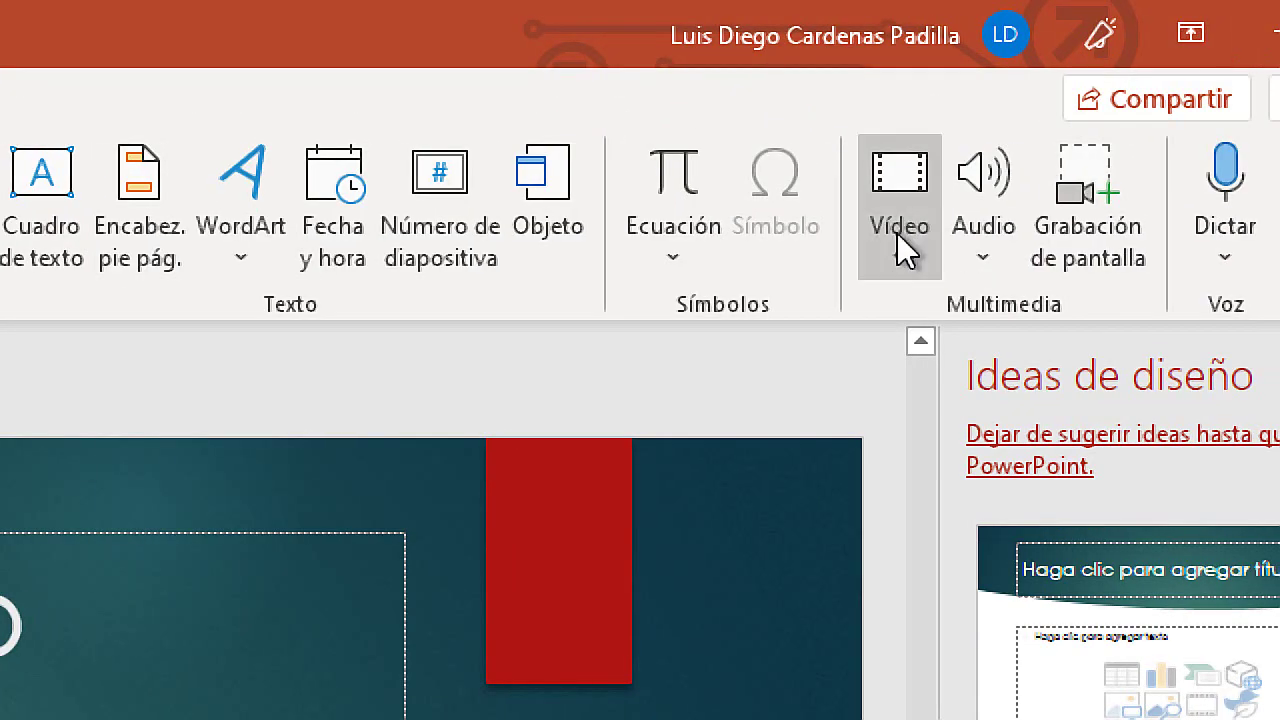
{"action": "left_click", "coordinate": [1075, 80]}
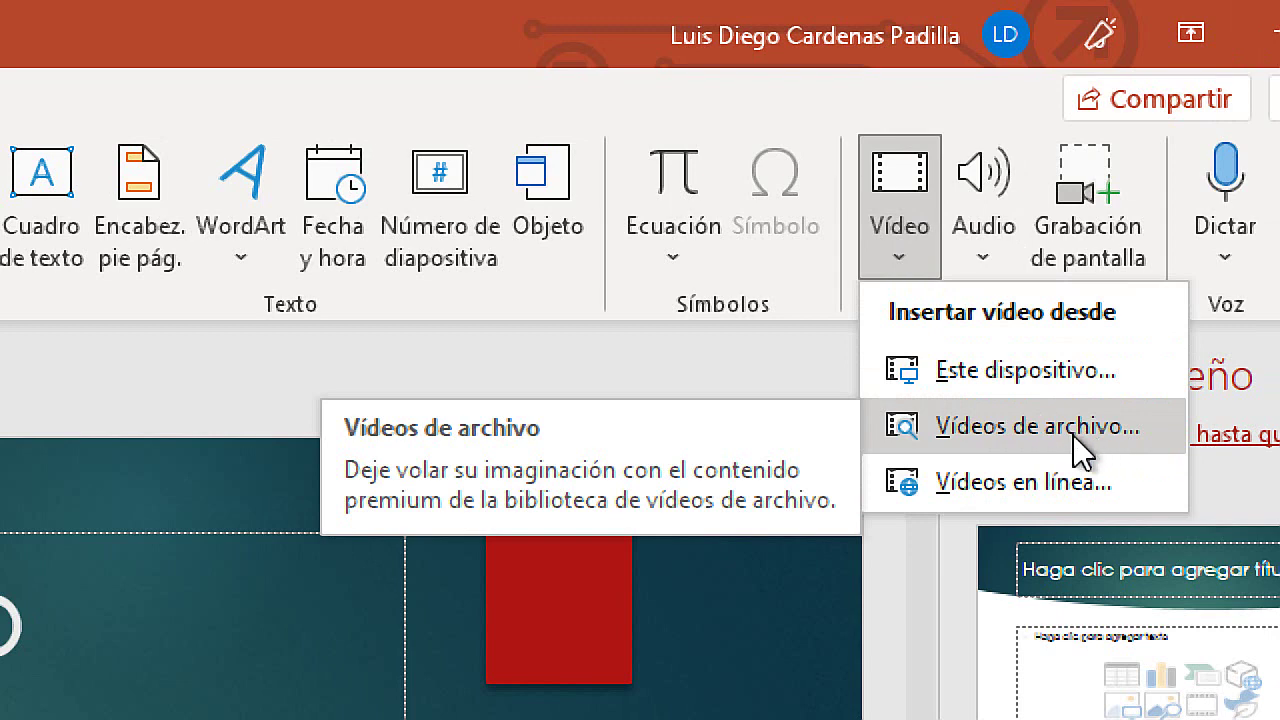
{"action": "left_click", "coordinate": [1043, 445]}
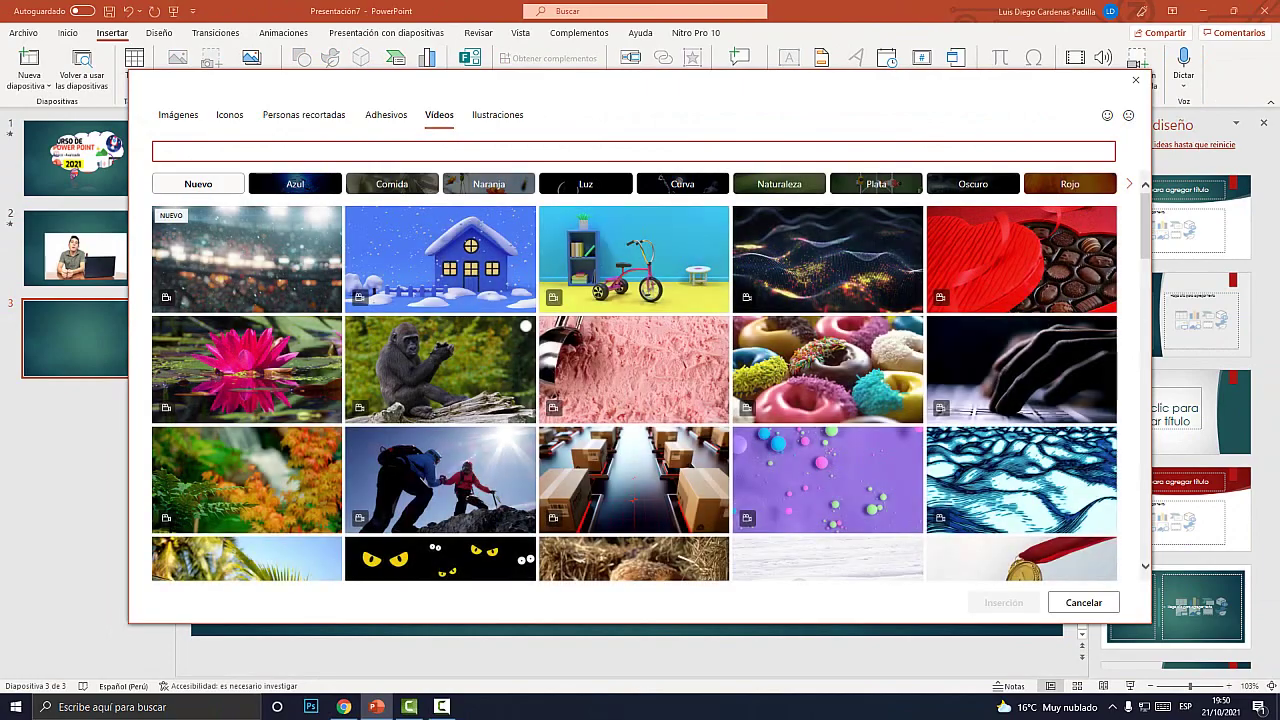
Step: Insert the underwater bubbles stock video on slide 3 and preview it full screen
{"action": "scroll", "coordinate": [634, 376], "scroll_direction": "down", "scroll_amount": 5}
{"action": "scroll", "coordinate": [634, 376], "scroll_direction": "down", "scroll_amount": 3}
{"action": "scroll", "coordinate": [634, 376], "scroll_direction": "up", "scroll_amount": 1}
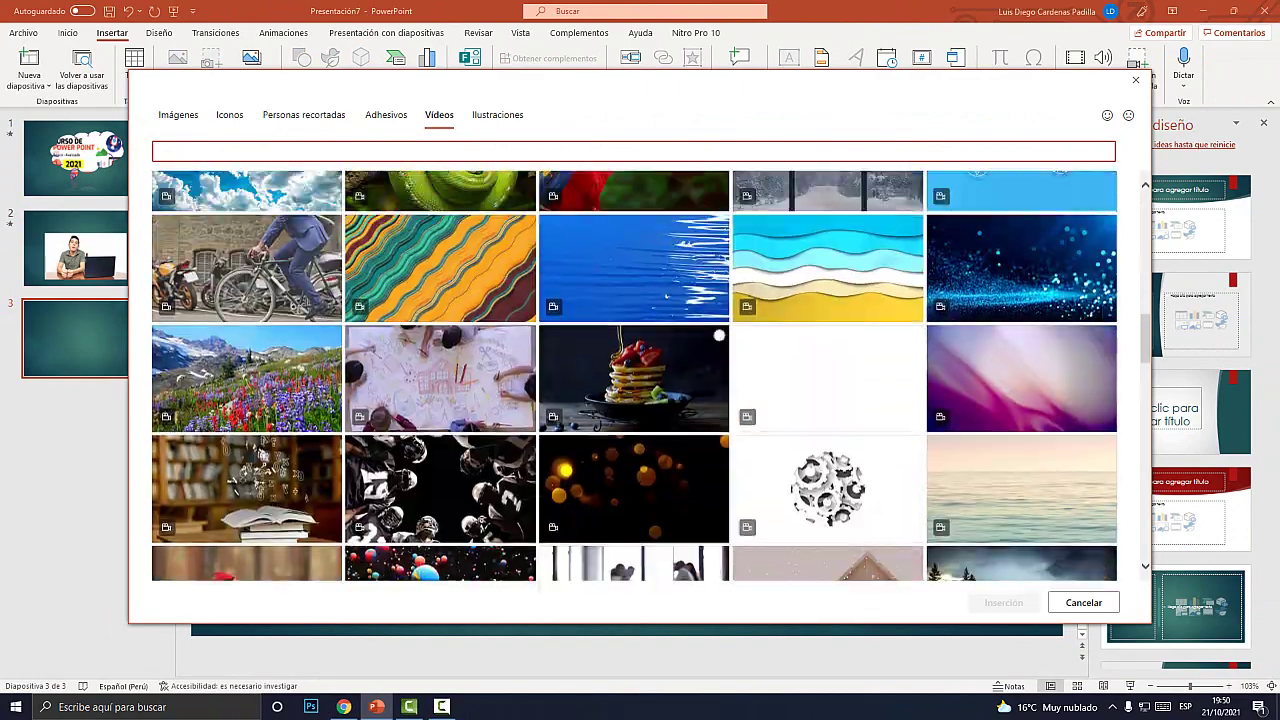
{"action": "scroll", "coordinate": [634, 376], "scroll_direction": "up", "scroll_amount": 3}
{"action": "scroll", "coordinate": [634, 376], "scroll_direction": "up", "scroll_amount": 3}
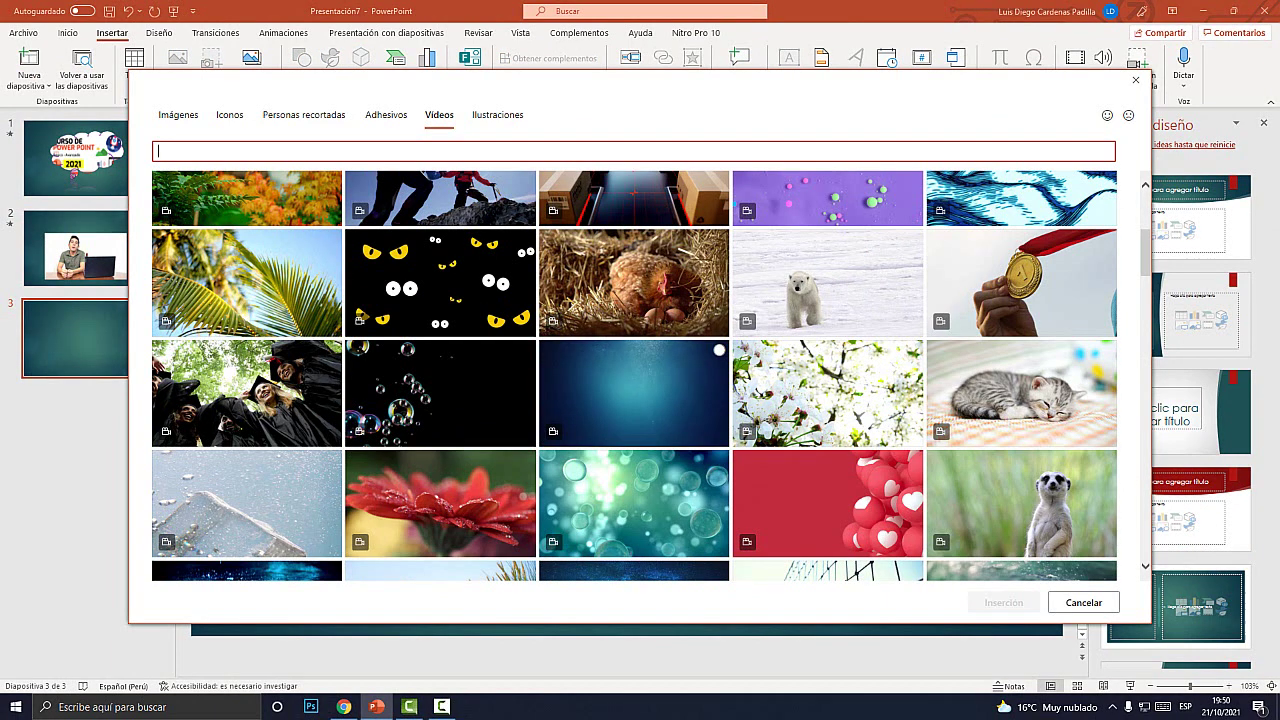
{"action": "left_click", "coordinate": [634, 393]}
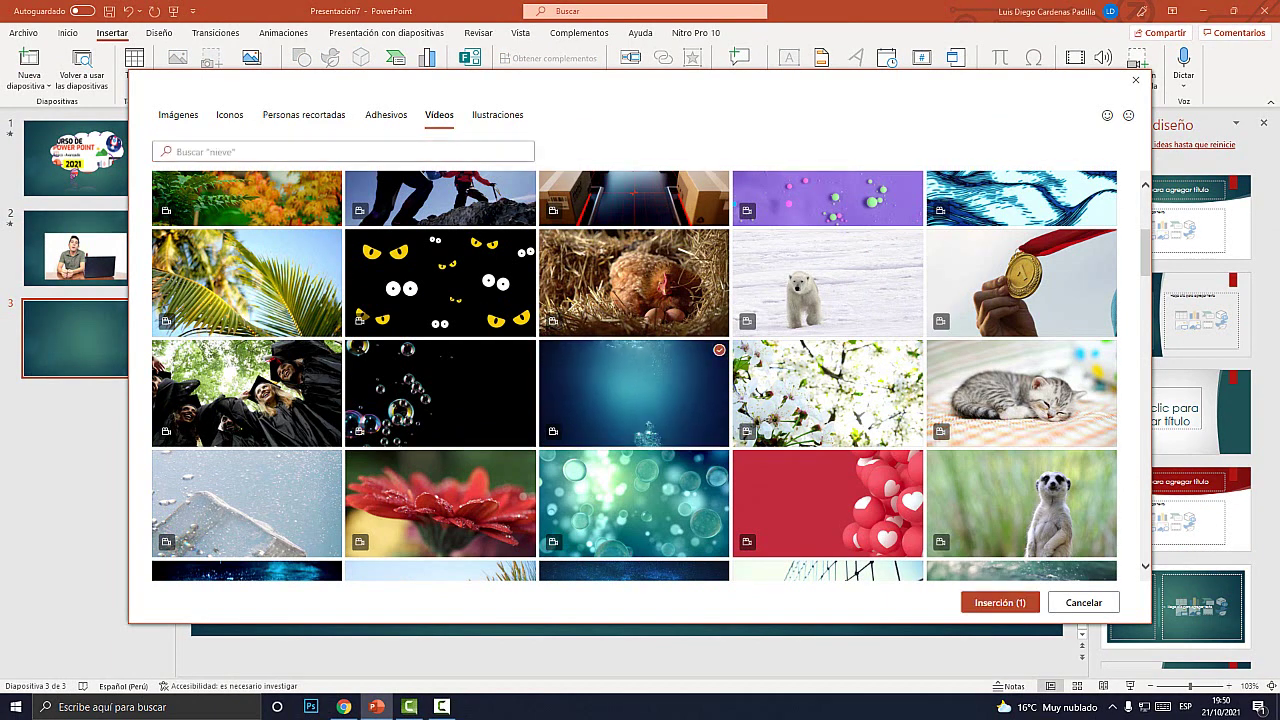
{"action": "left_click", "coordinate": [1000, 602]}
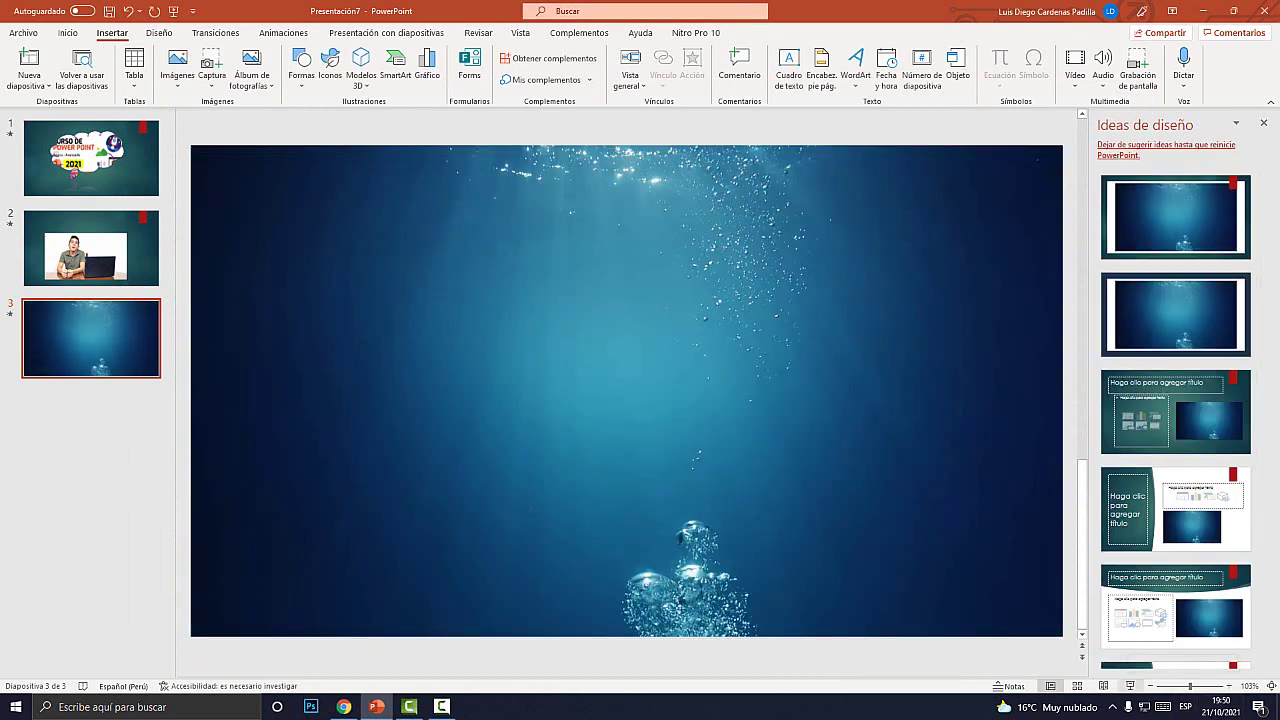
{"action": "key", "text": "shift+F5"}
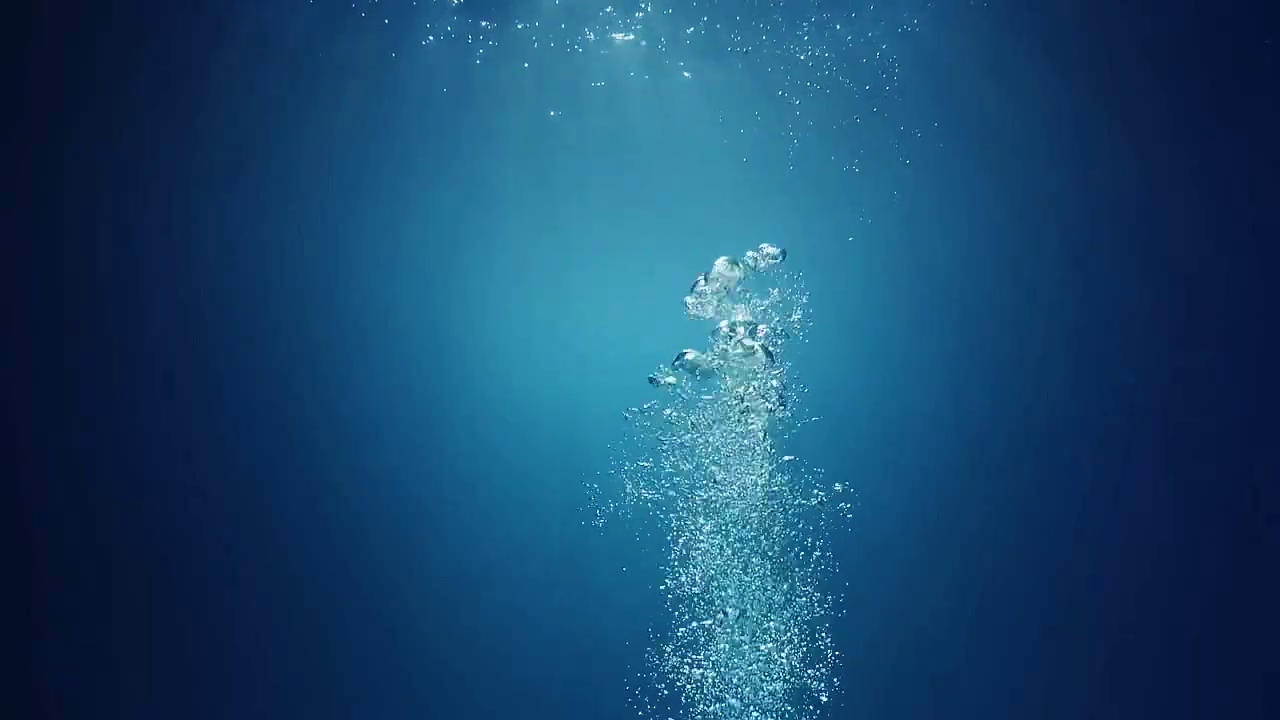
{"action": "key", "text": "Escape"}
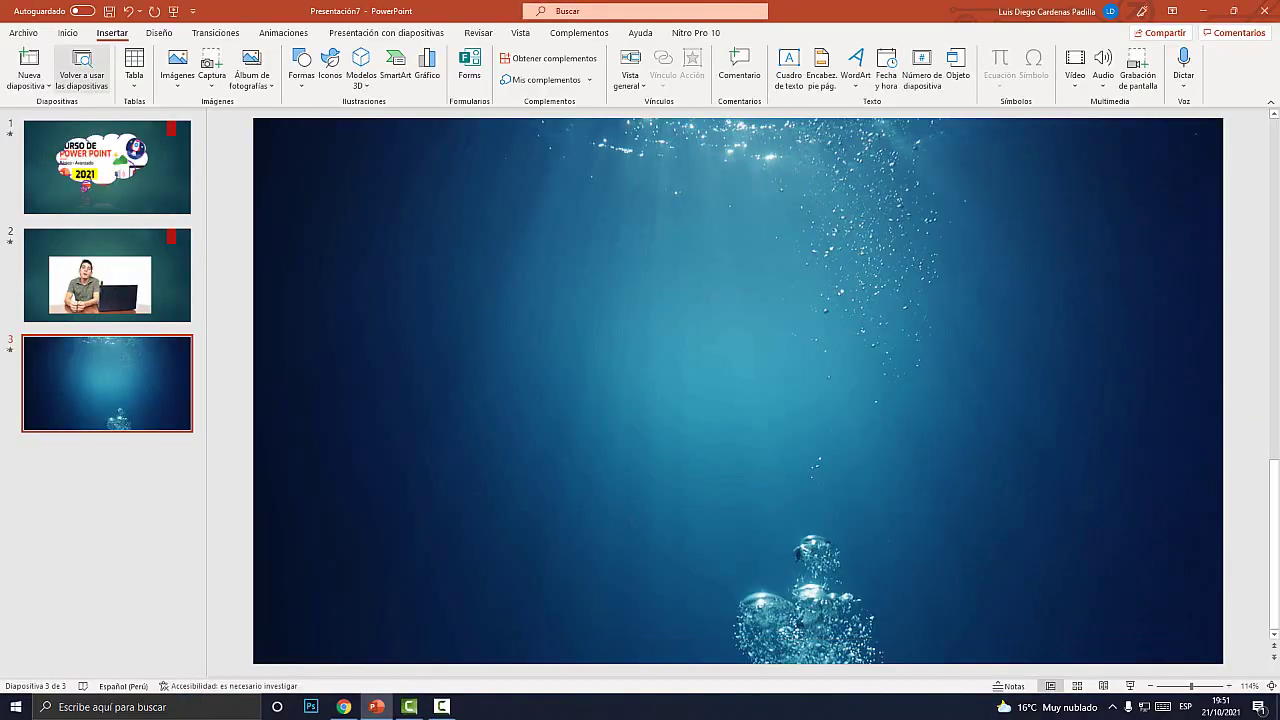
Step: Draw a rectangle across the top of slide 3 to hold the title
{"action": "left_click", "coordinate": [301, 65]}
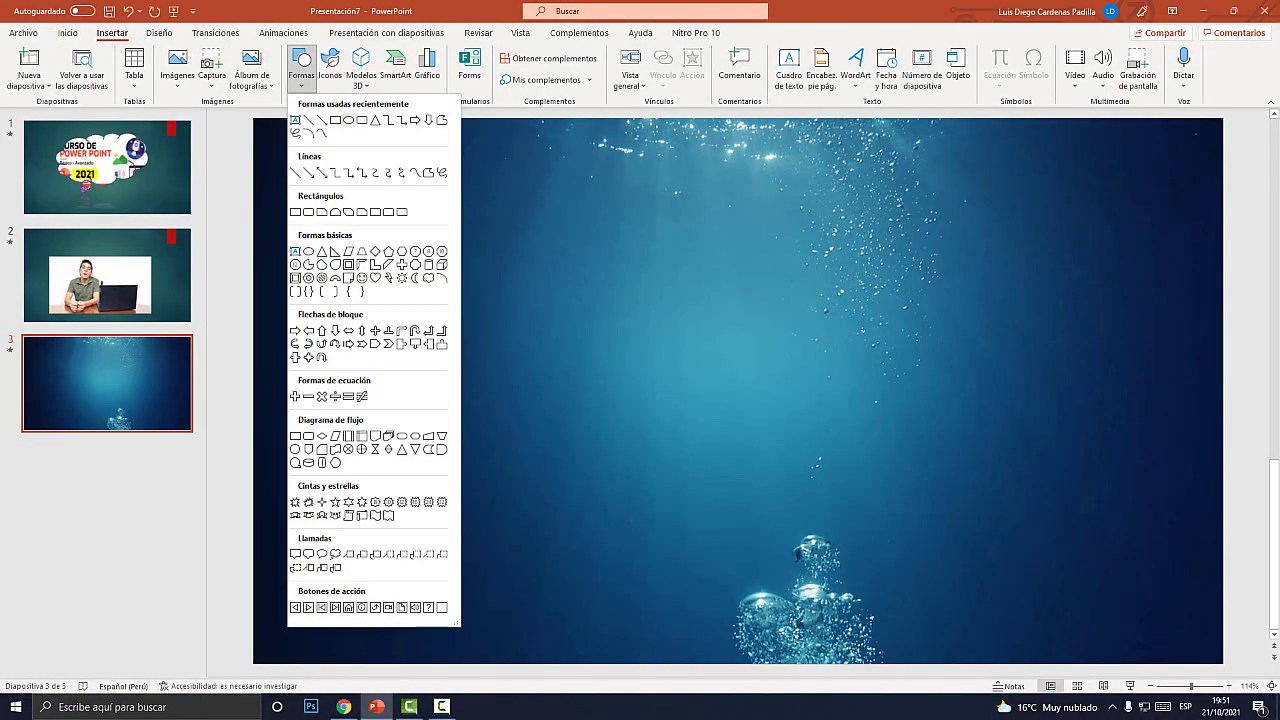
{"action": "left_click", "coordinate": [349, 120]}
{"action": "left_click_drag", "start_coordinate": [416, 202], "coordinate": [1063, 317]}
{"action": "right_click", "coordinate": [778, 216]}
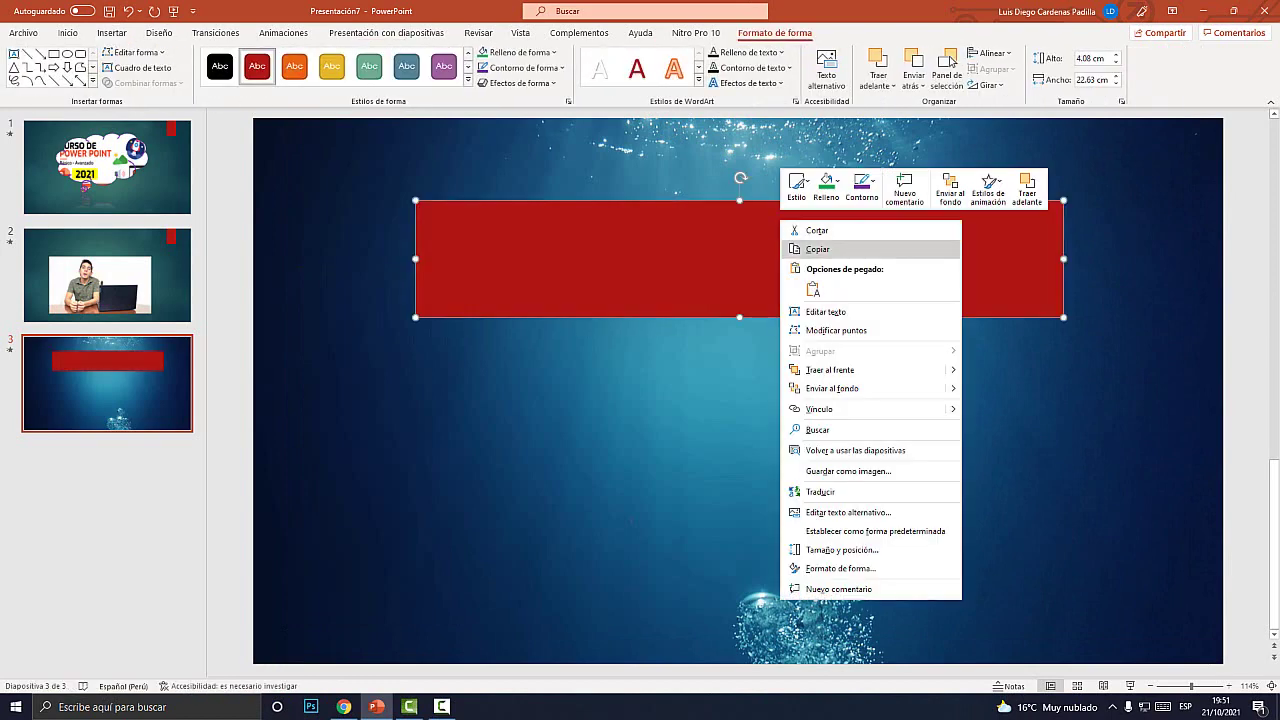
{"action": "left_click", "coordinate": [739, 259]}
{"action": "type", "text": "EXPOSICIÓN EL"}
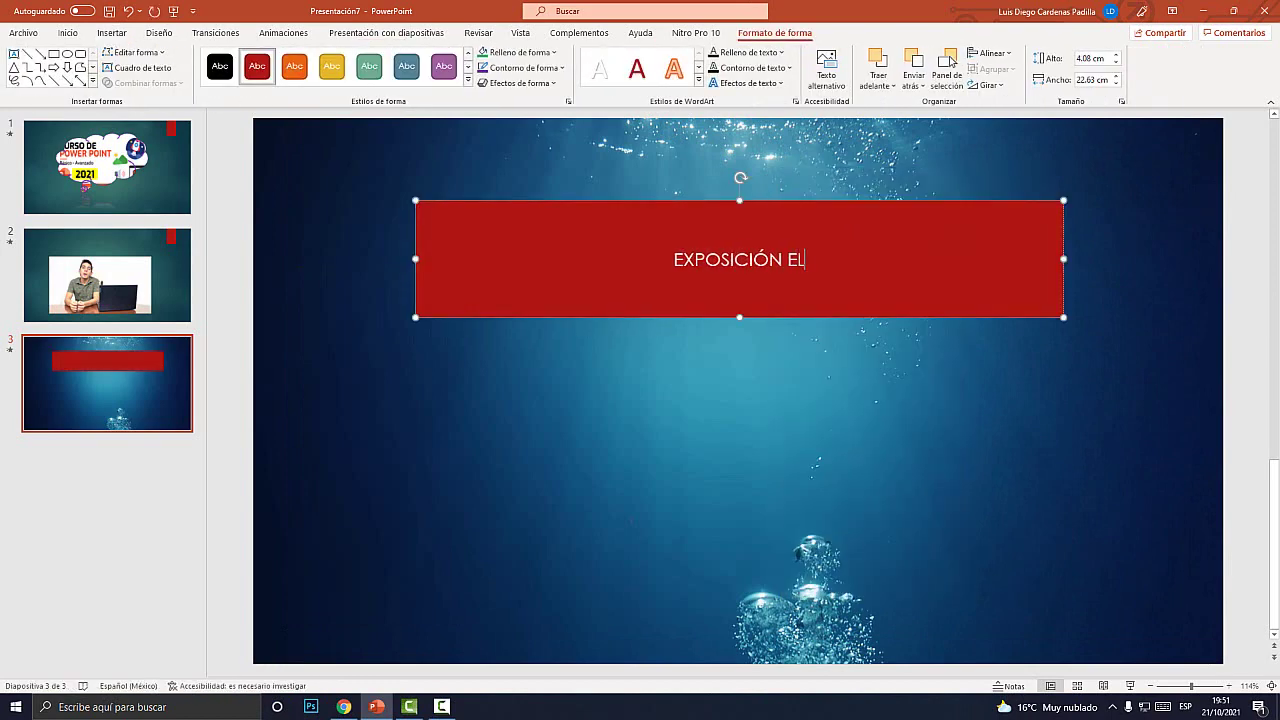
Step: Type the title EXPOSICIÓN EL TIO TECH, fixing the spacing in TIO
{"action": "type", "text": "TI OT"}
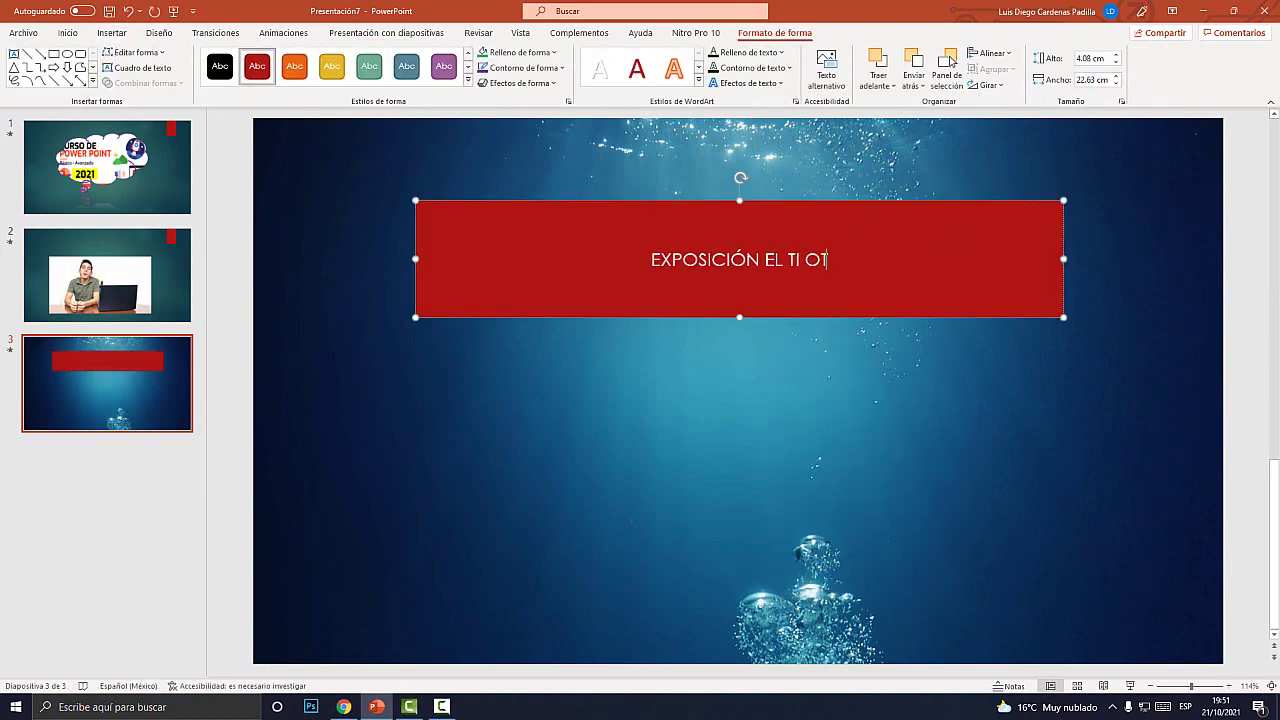
{"action": "type", "text": "ECH"}
{"action": "key", "text": "F12"}
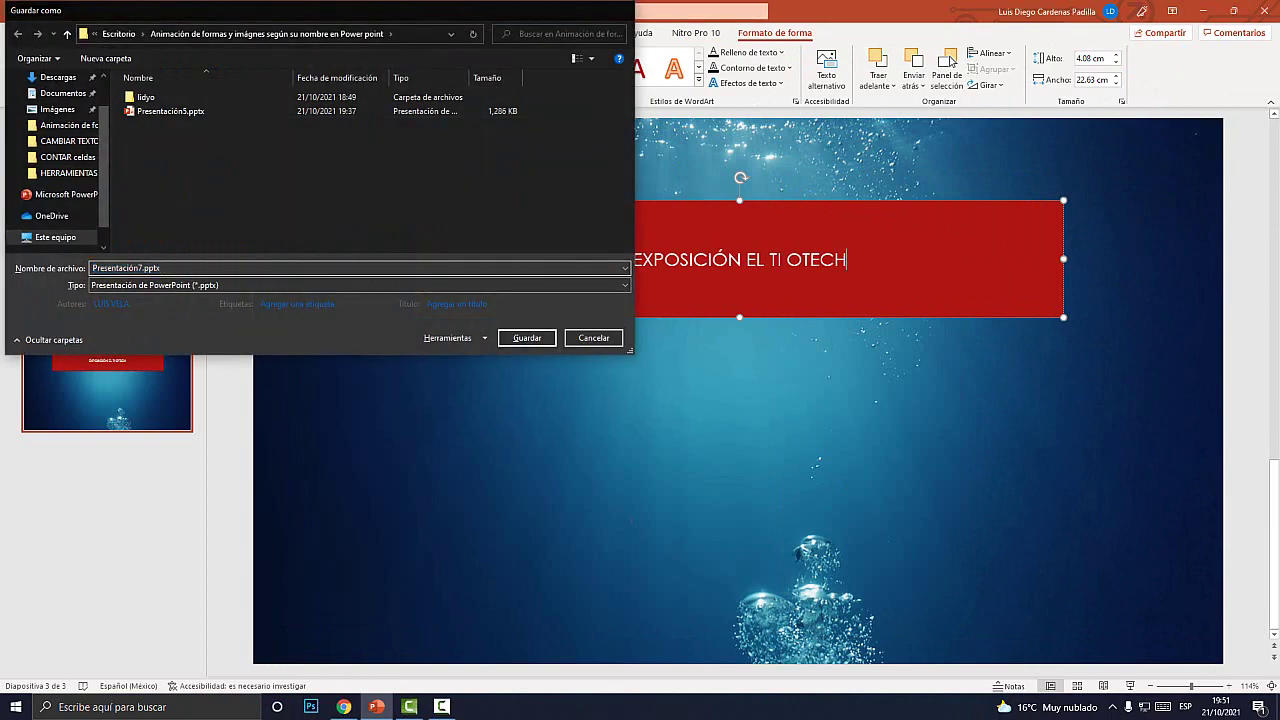
{"action": "key", "text": "Escape"}
{"action": "key", "text": "BackSpace"}
{"action": "key", "text": "Right"}
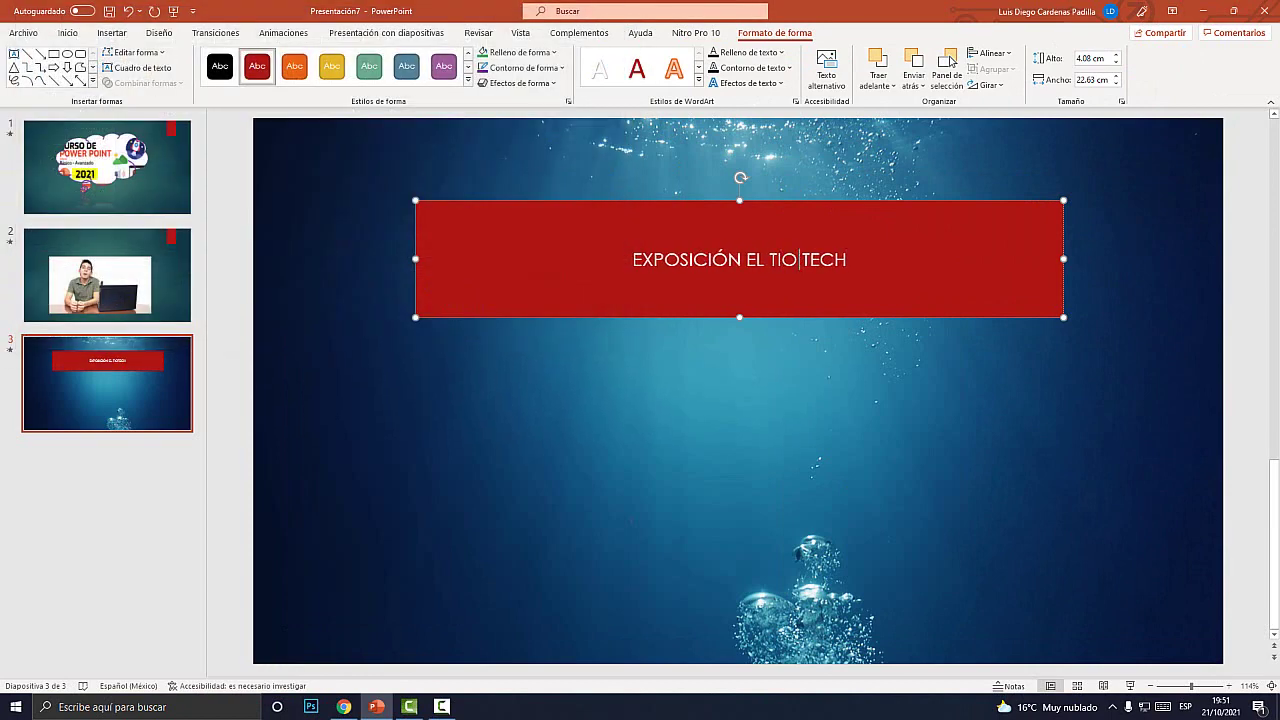
Step: Make the title text bold at 36 pt
{"action": "key", "text": "ctrl+e"}
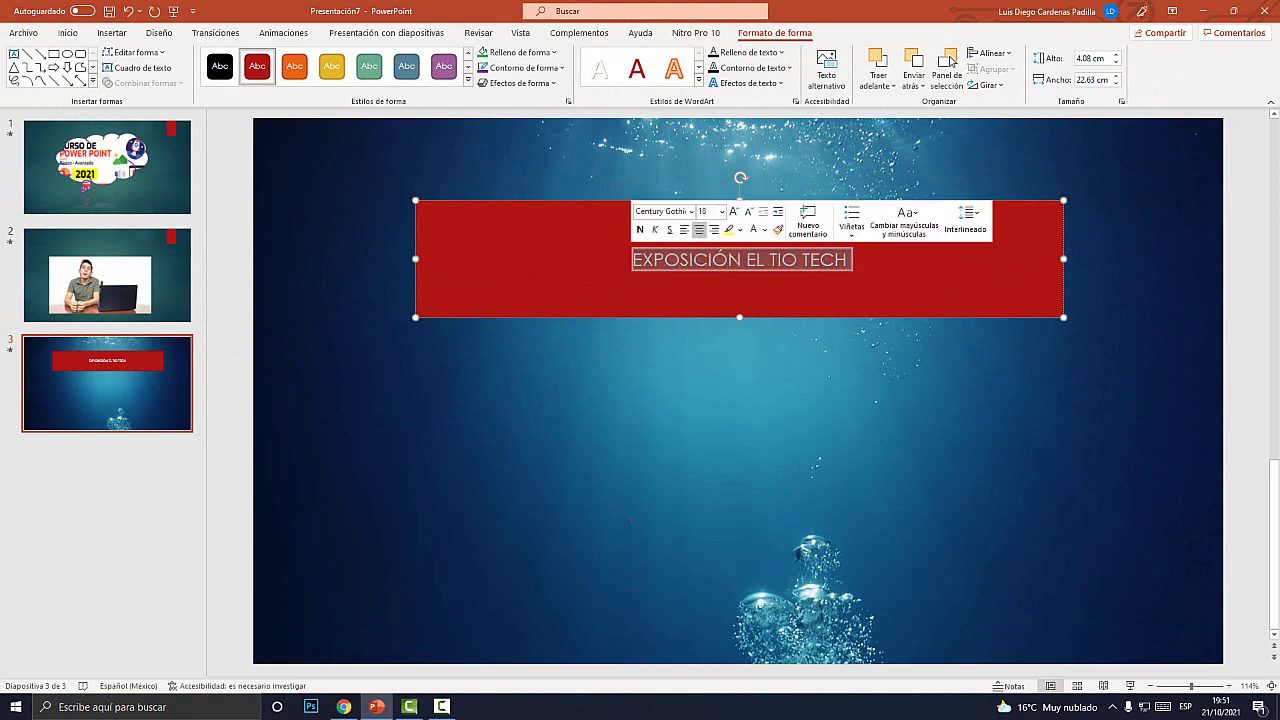
{"action": "key", "text": "alt+o"}
{"action": "key", "text": "ctrl+n"}
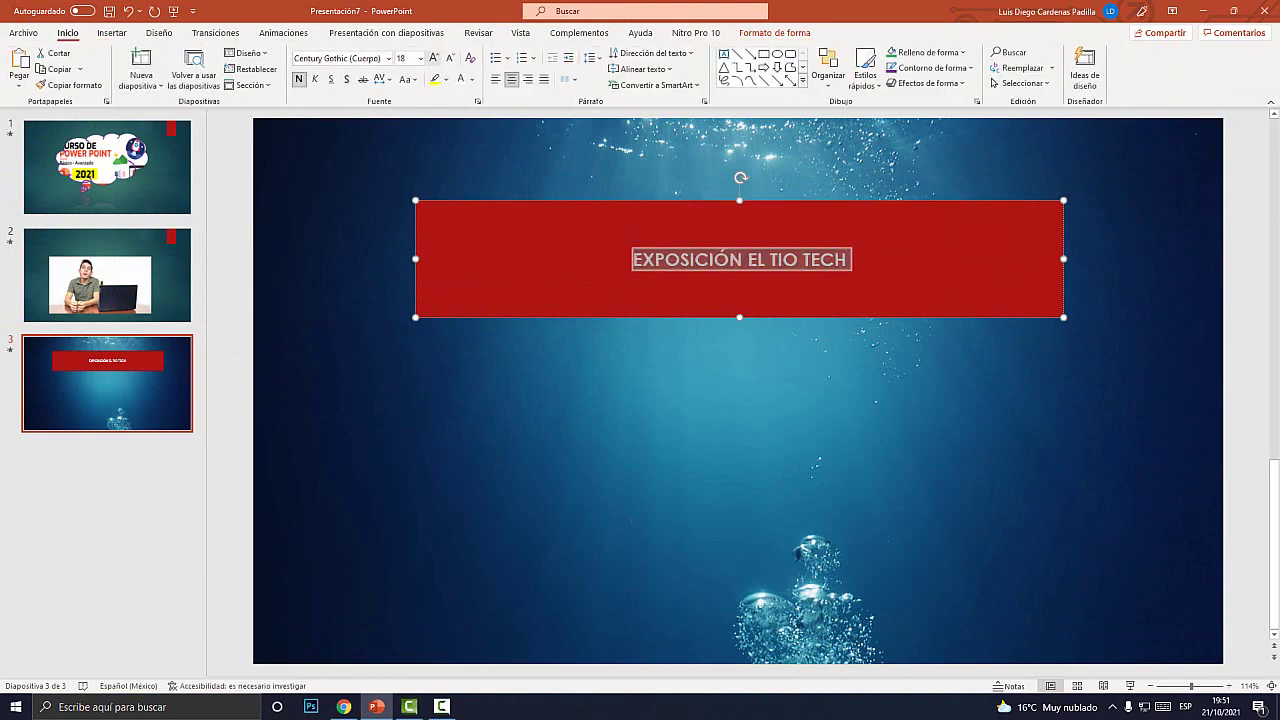
{"action": "key", "text": "ctrl+shift+greater"}
{"action": "key", "text": "ctrl+shift+greater"}
{"action": "key", "text": "ctrl+shift+greater"}
{"action": "key", "text": "ctrl+shift+greater"}
{"action": "key", "text": "Left"}
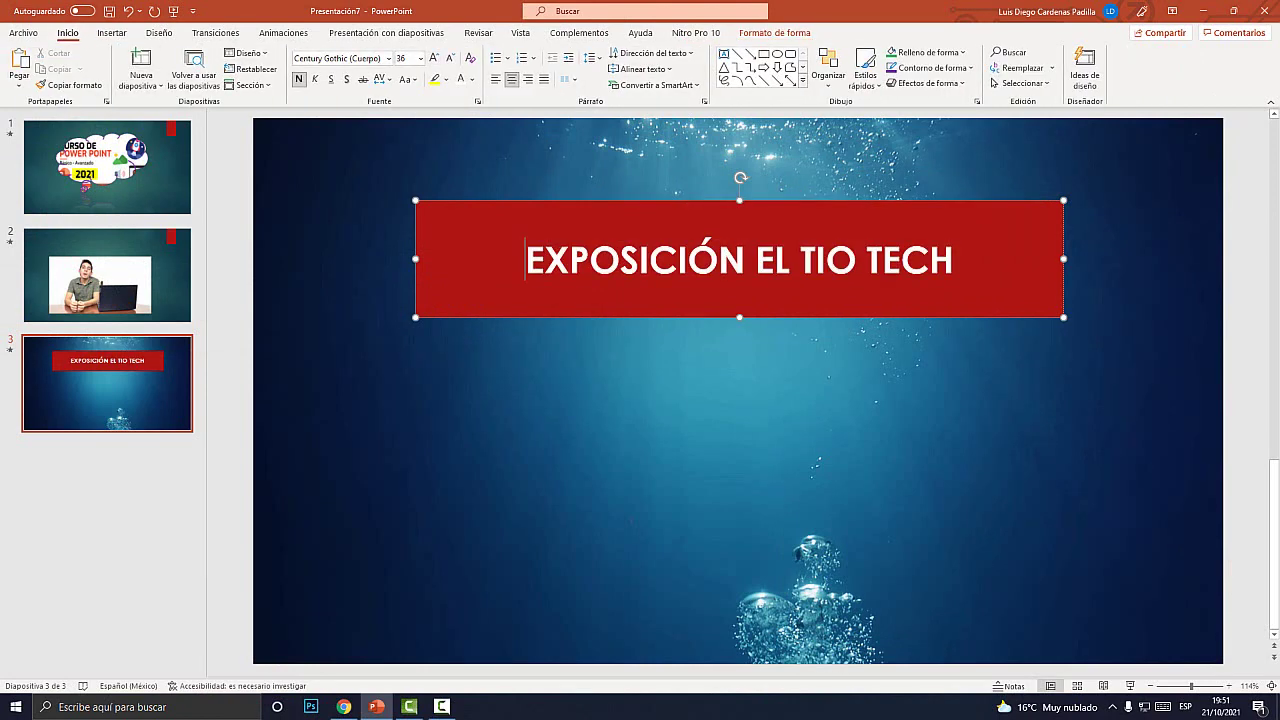
Step: Remove the red fill from the title box, setting Relleno de forma to none
{"action": "key", "text": "alt+j"}
{"action": "key", "text": "d"}
{"action": "key", "text": "t"}
{"action": "key", "text": "i"}
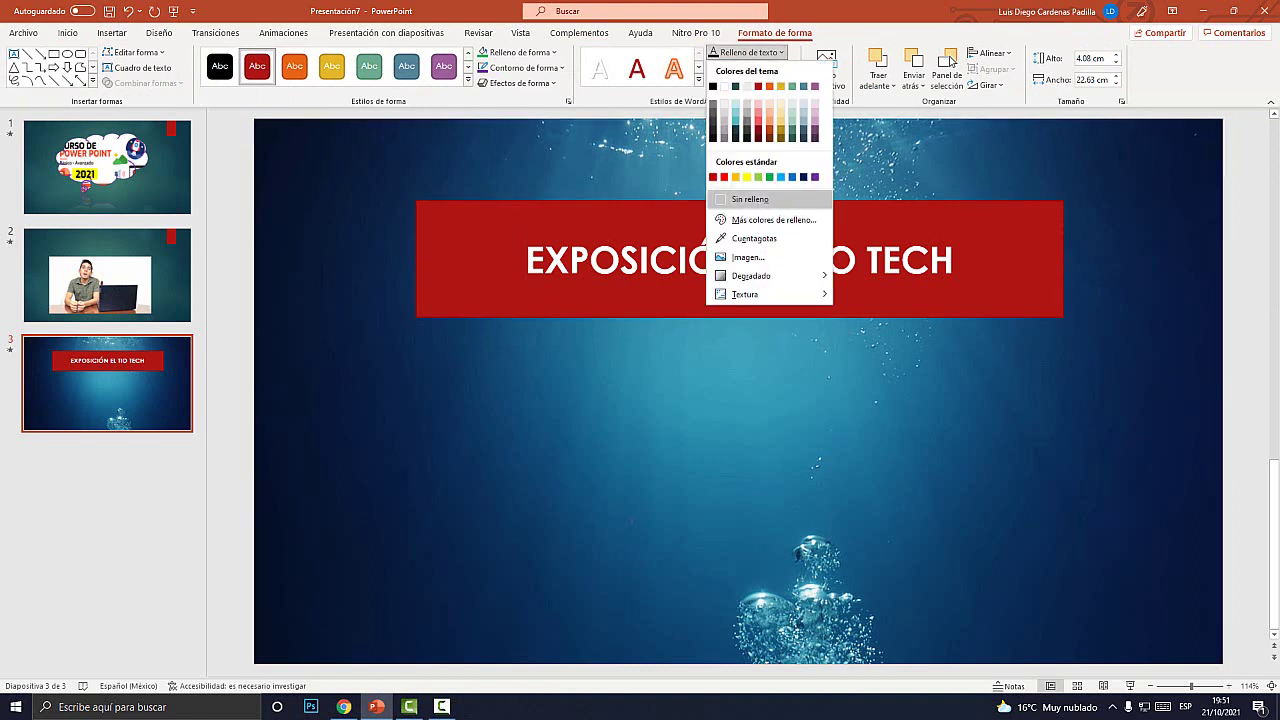
{"action": "key", "text": "Escape"}
{"action": "key", "text": "Escape"}
{"action": "key", "text": "alt+j"}
{"action": "key", "text": "d"}
{"action": "key", "text": "s"}
{"action": "key", "text": "f"}
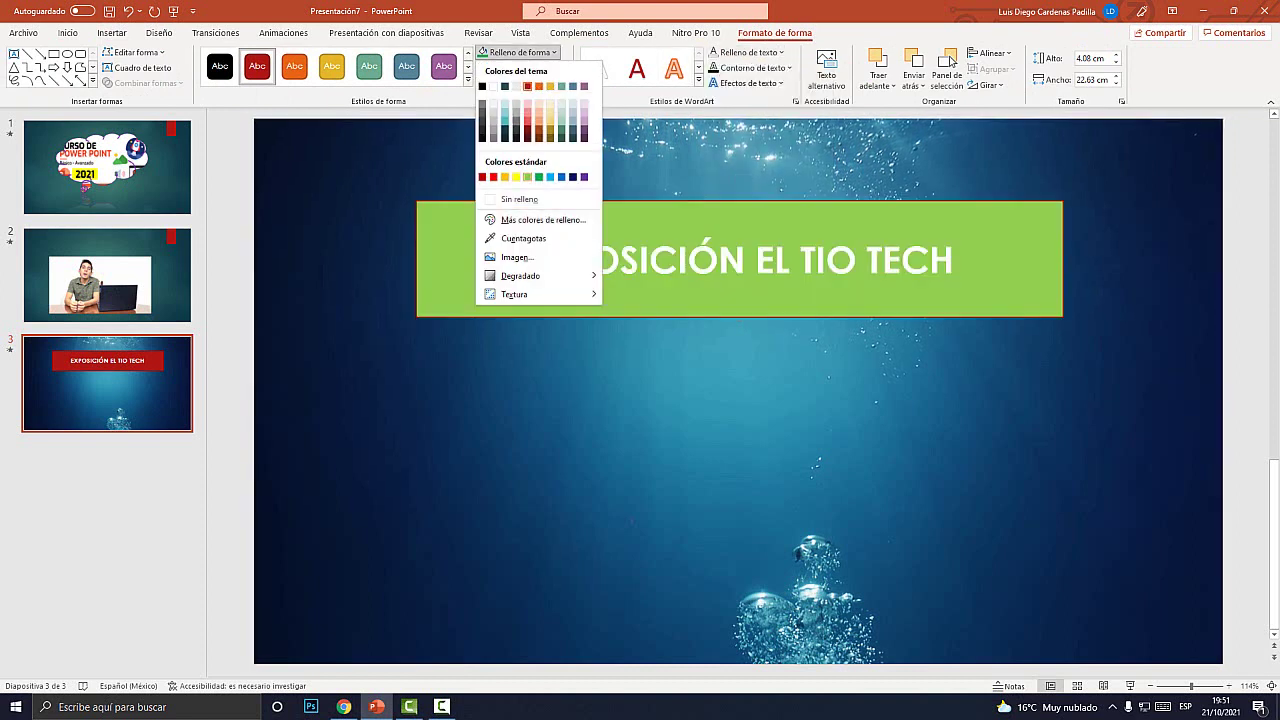
{"action": "key", "text": "n"}
Step: Set the title box's Contorno de forma to no outline
{"action": "key", "text": "alt+j"}
{"action": "key", "text": "d"}
{"action": "key", "text": "s"}
{"action": "key", "text": "o"}
{"action": "key", "text": "n"}
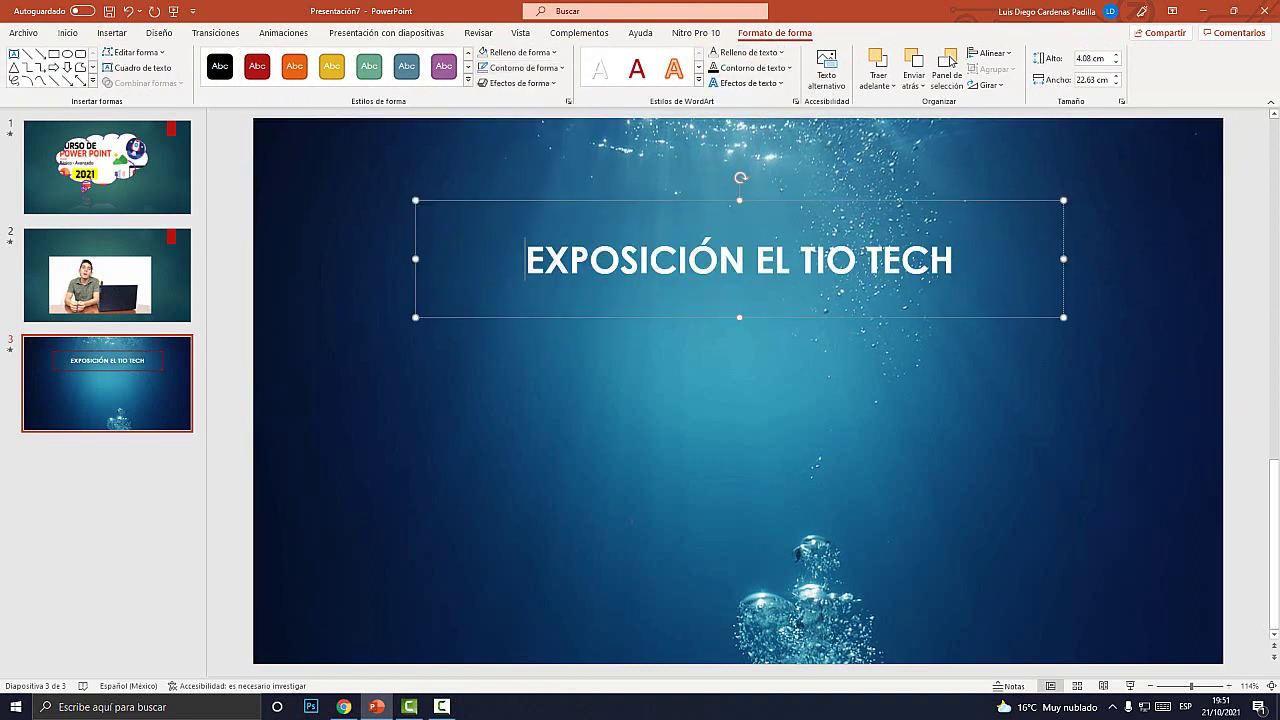
Step: Preview slide 3 as a slideshow, then bring up the new slide layout choices
{"action": "left_click", "coordinate": [1130, 686]}
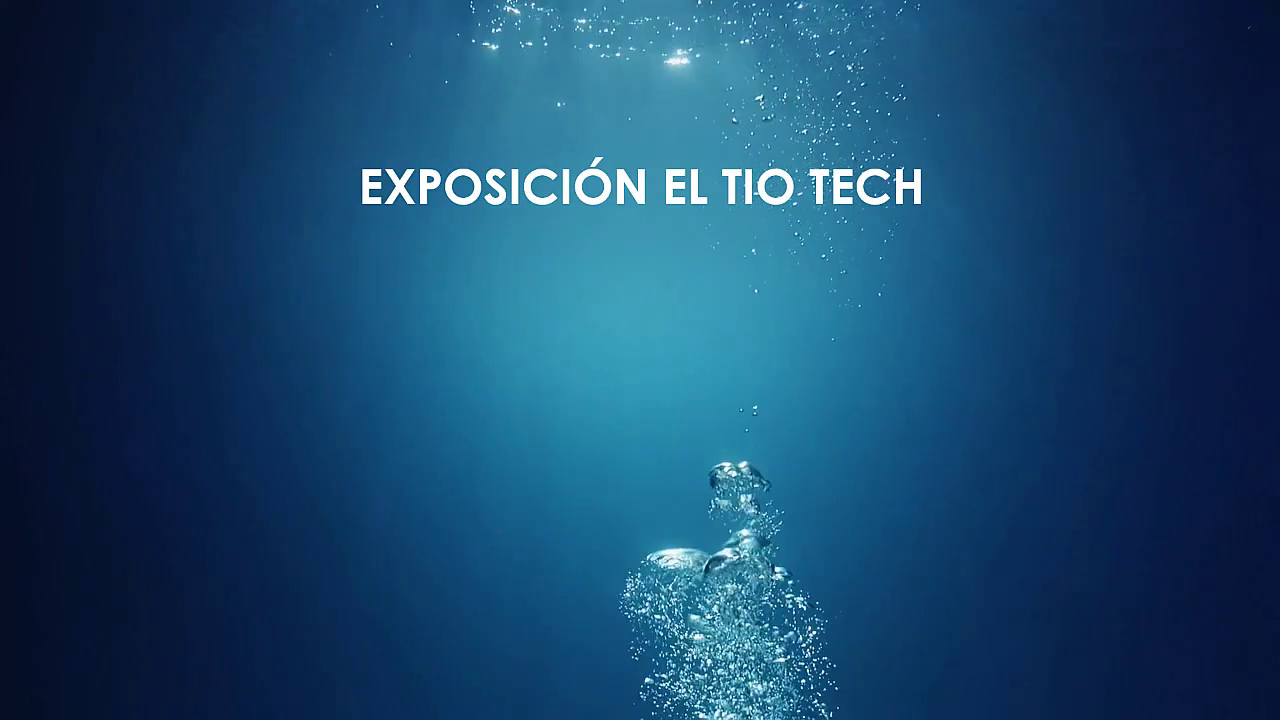
{"action": "key", "text": "Escape"}
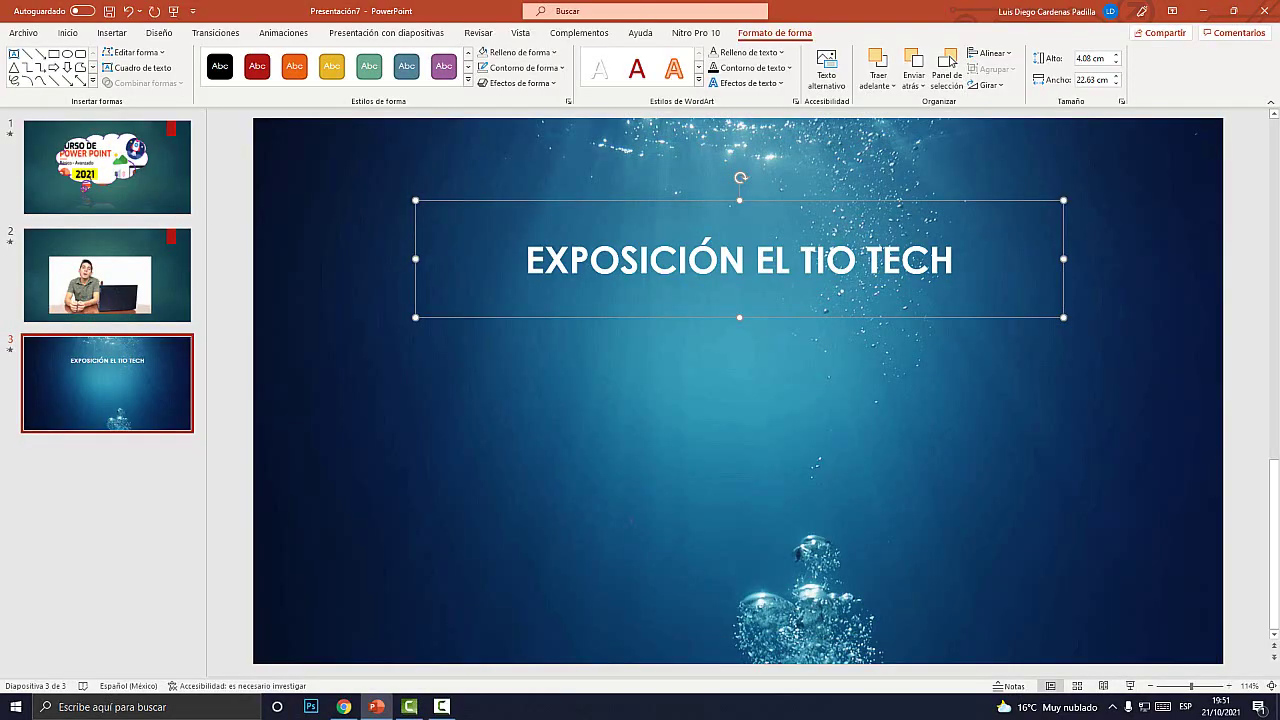
{"action": "key", "text": "Escape"}
{"action": "left_click", "coordinate": [111, 32]}
{"action": "left_click", "coordinate": [67, 32]}
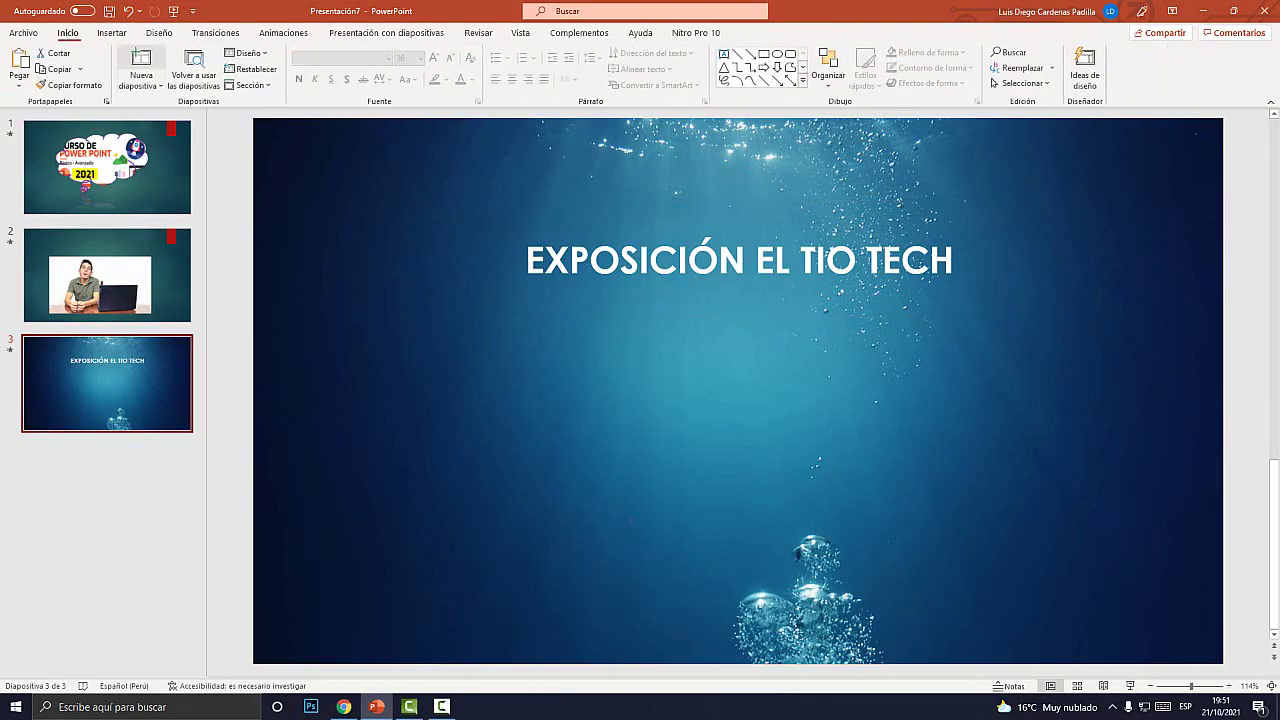
{"action": "left_click", "coordinate": [140, 80]}
Step: Add a title-and-content slide 4 and open the stock video library
{"action": "left_click", "coordinate": [226, 137]}
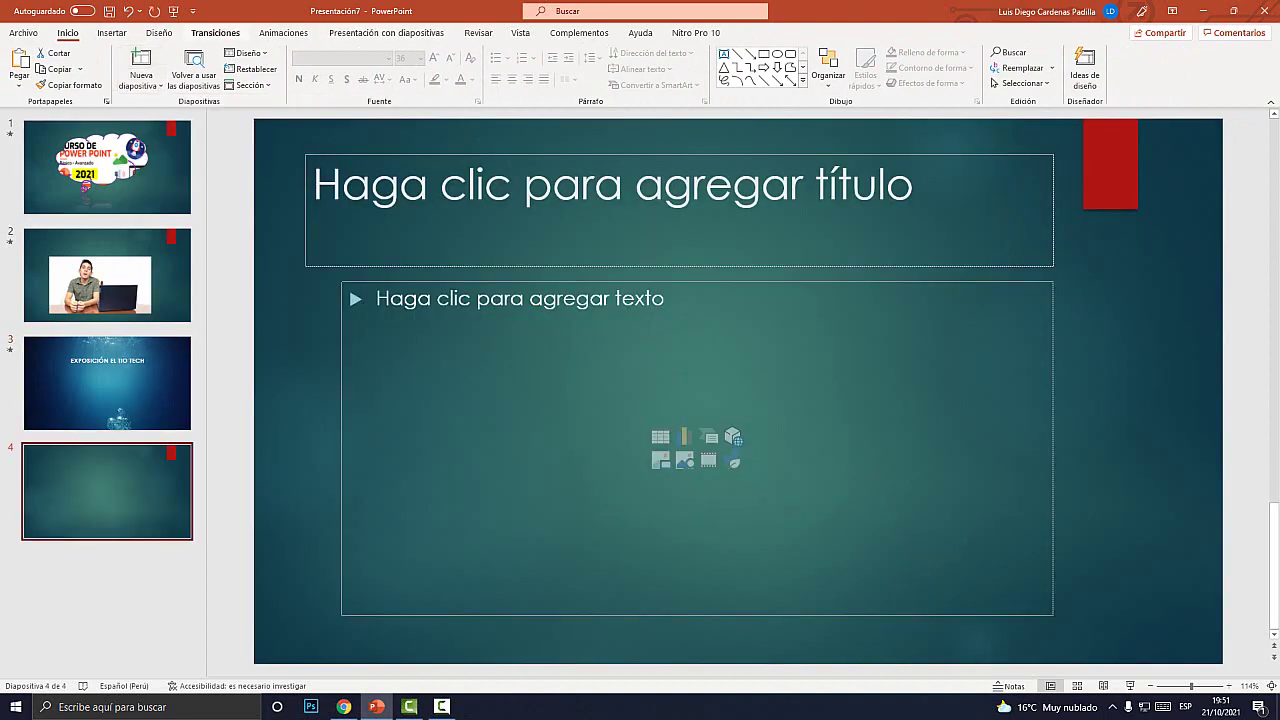
{"action": "left_click", "coordinate": [112, 32]}
{"action": "left_click", "coordinate": [1075, 75]}
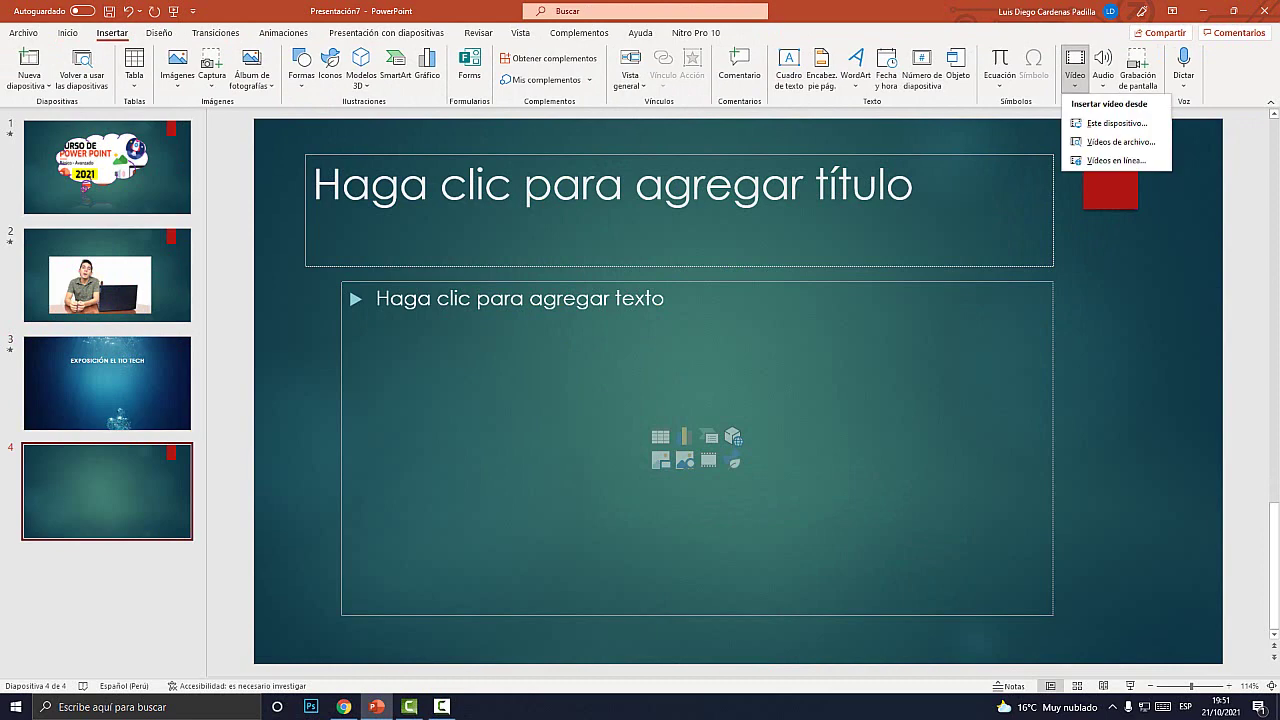
{"action": "left_click", "coordinate": [1120, 142]}
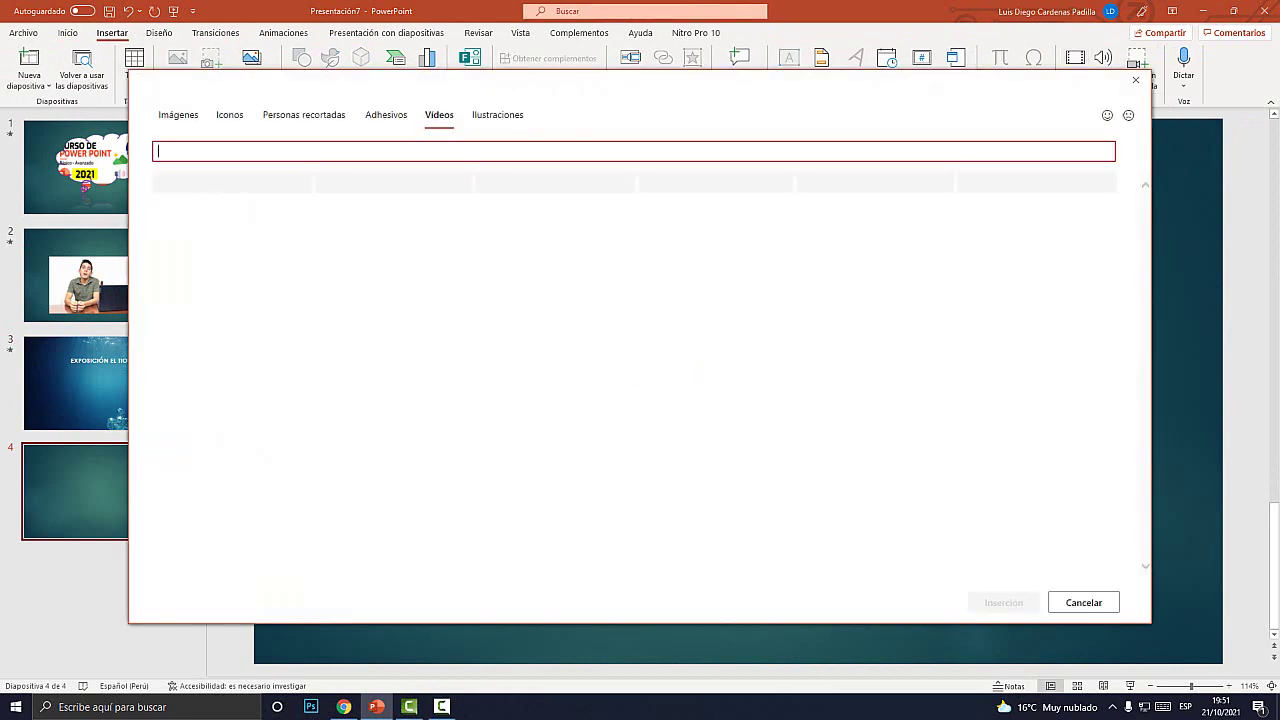
{"action": "key", "text": "super+plus"}
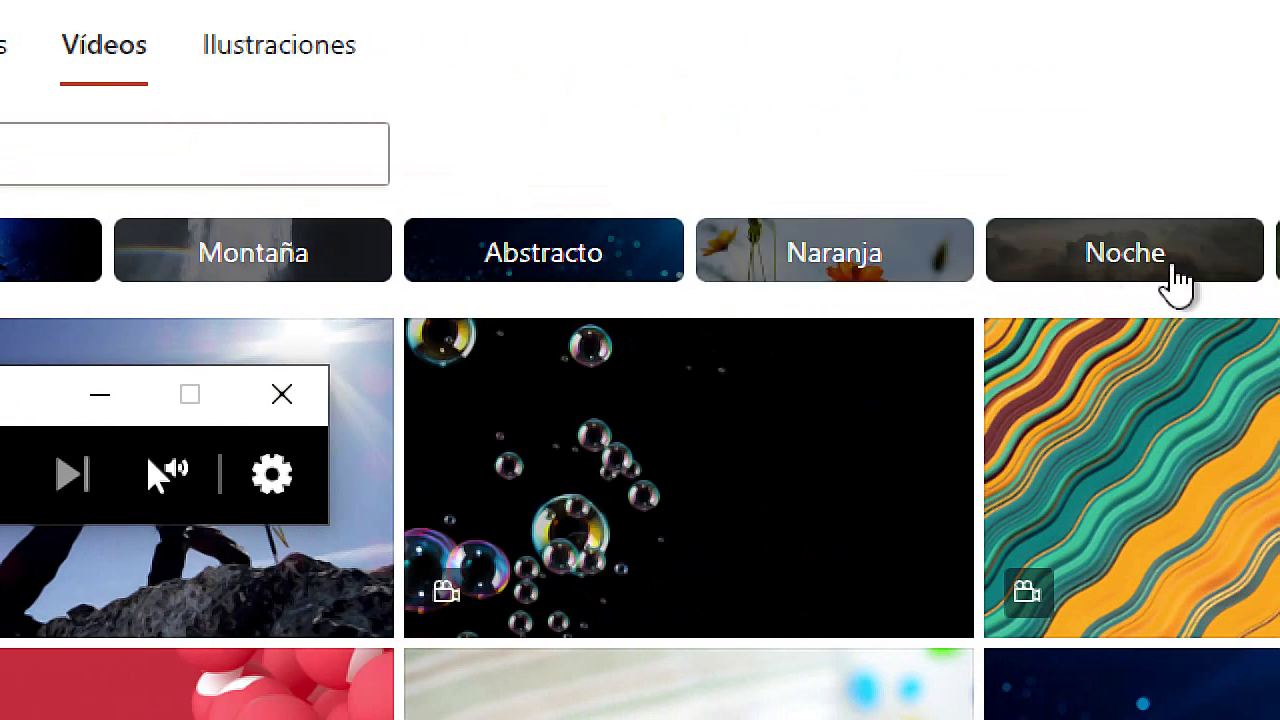
{"action": "key", "text": "super+Escape"}
Step: Insert the Noche full-moon stock video and play slide 4 as a slideshow
{"action": "left_click", "coordinate": [779, 183]}
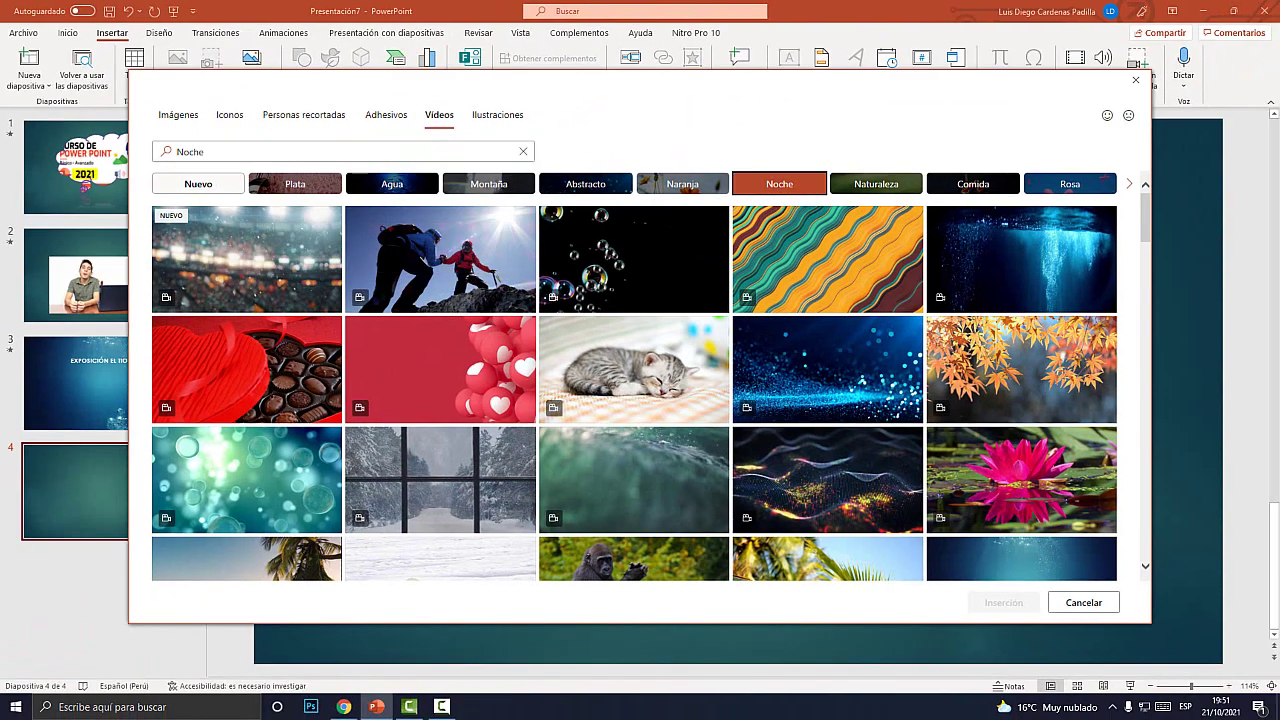
{"action": "scroll", "coordinate": [828, 400], "scroll_direction": "up", "scroll_amount": 1}
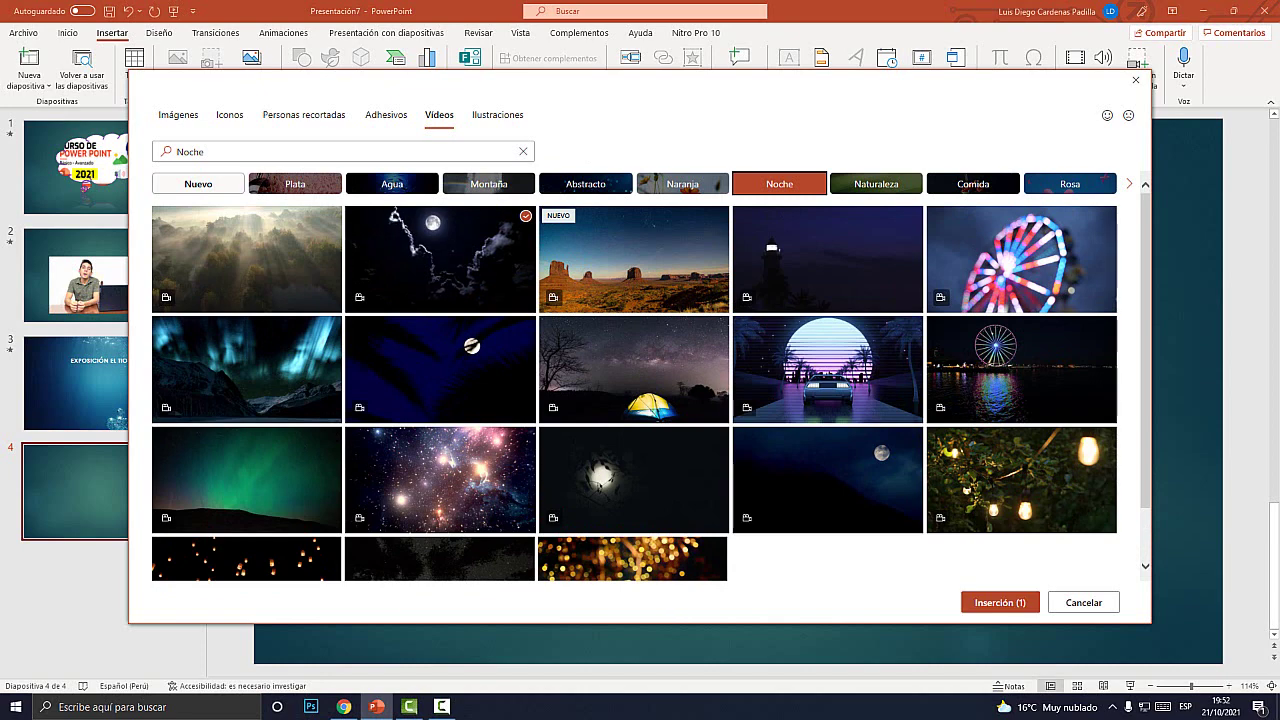
{"action": "left_click", "coordinate": [1003, 602]}
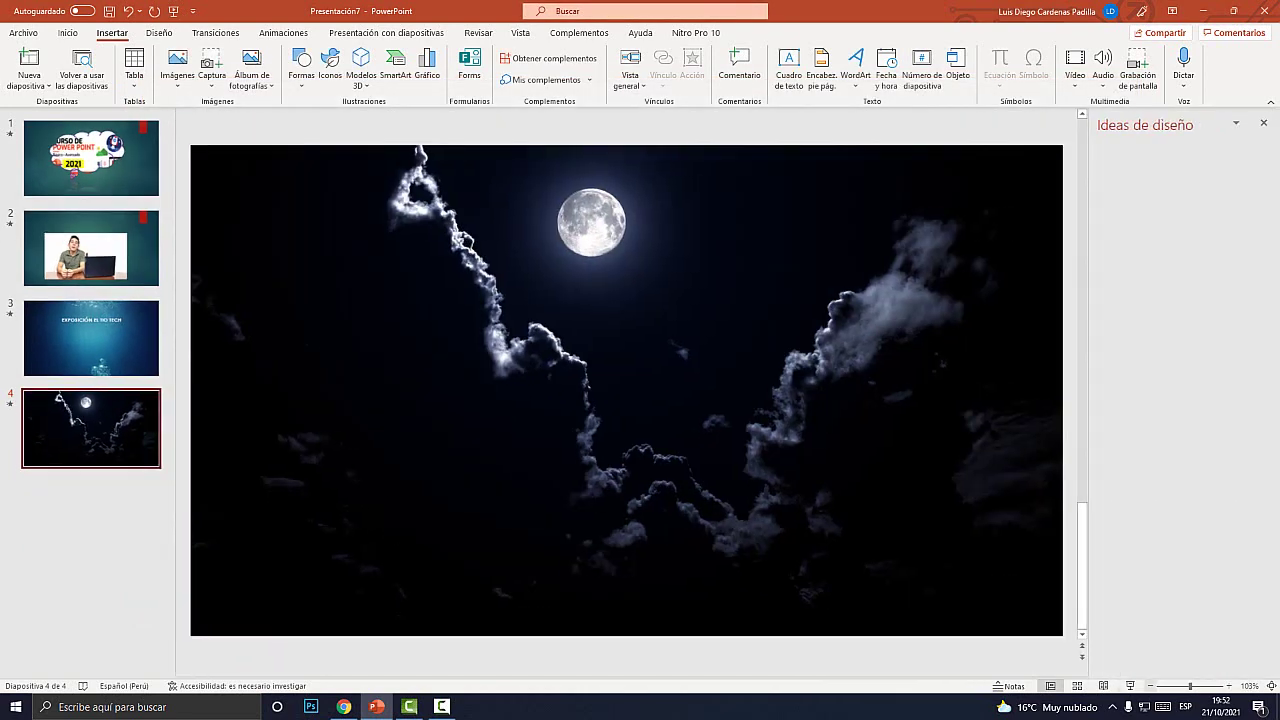
{"action": "key", "text": "shift+F5"}
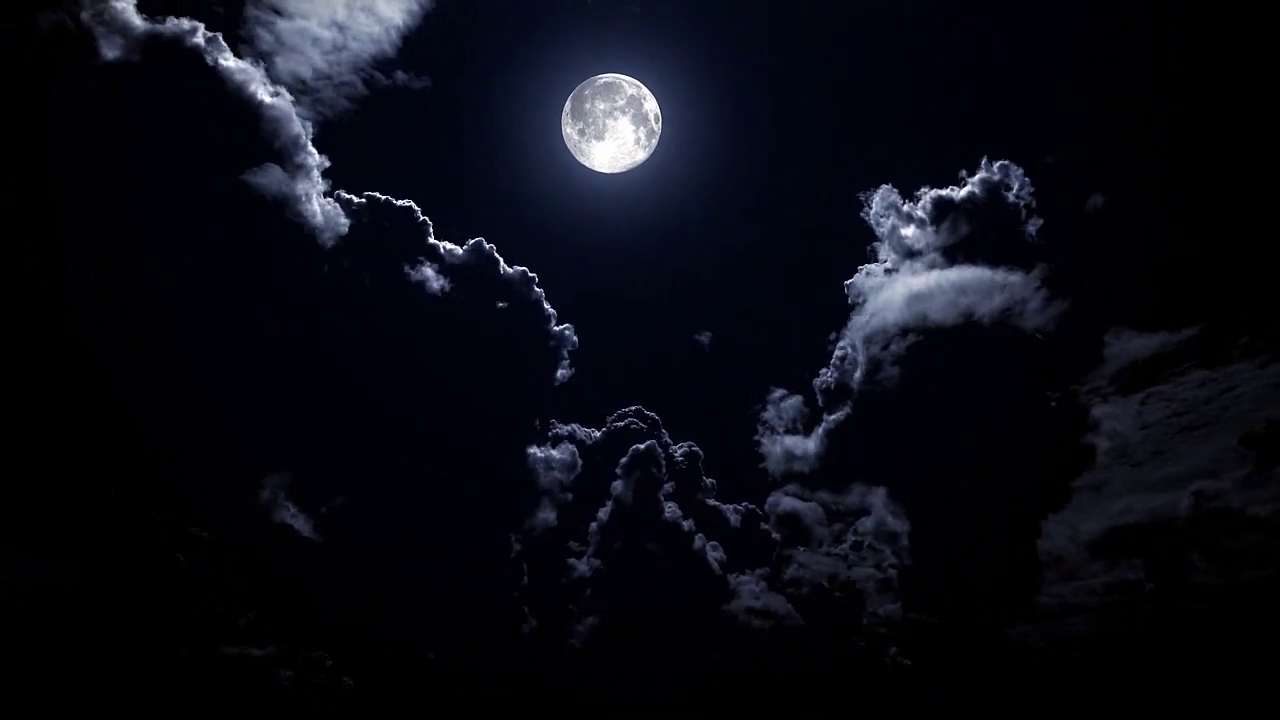
Step: End the moon slideshow, then paste an online video address in Vídeos en línea on slide 4
{"action": "key", "text": "Escape"}
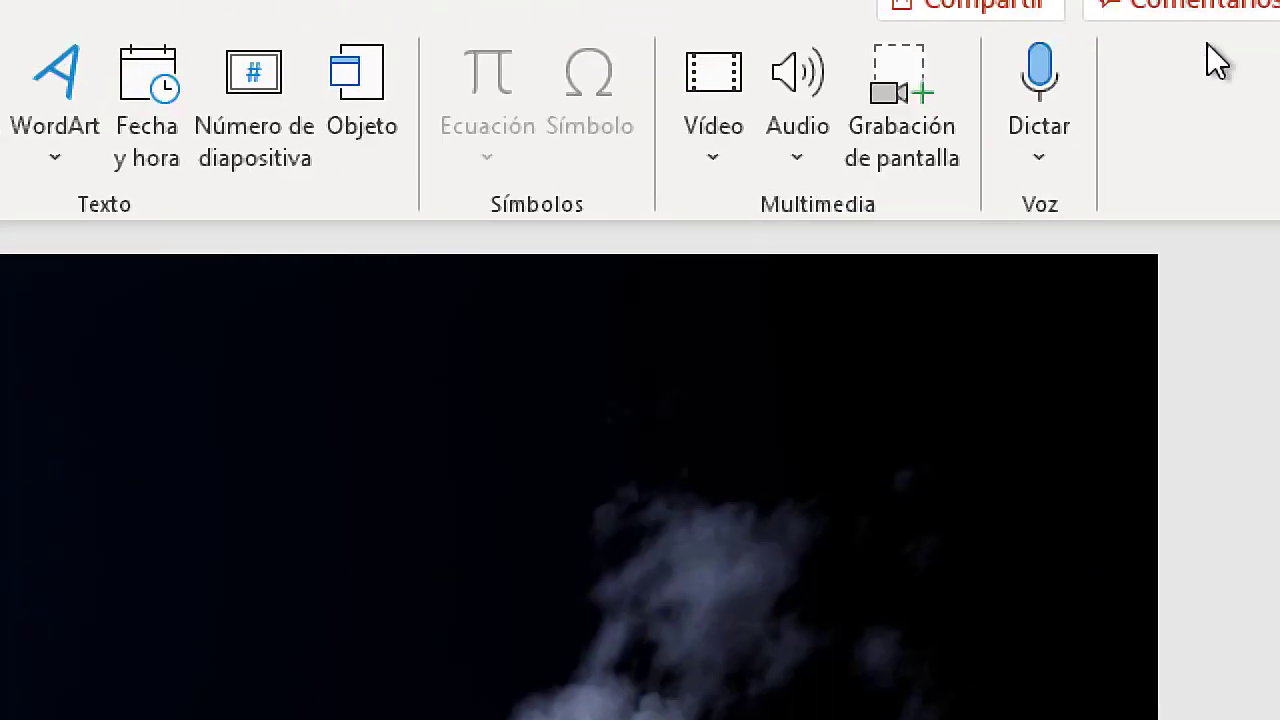
{"action": "left_click", "coordinate": [722, 165]}
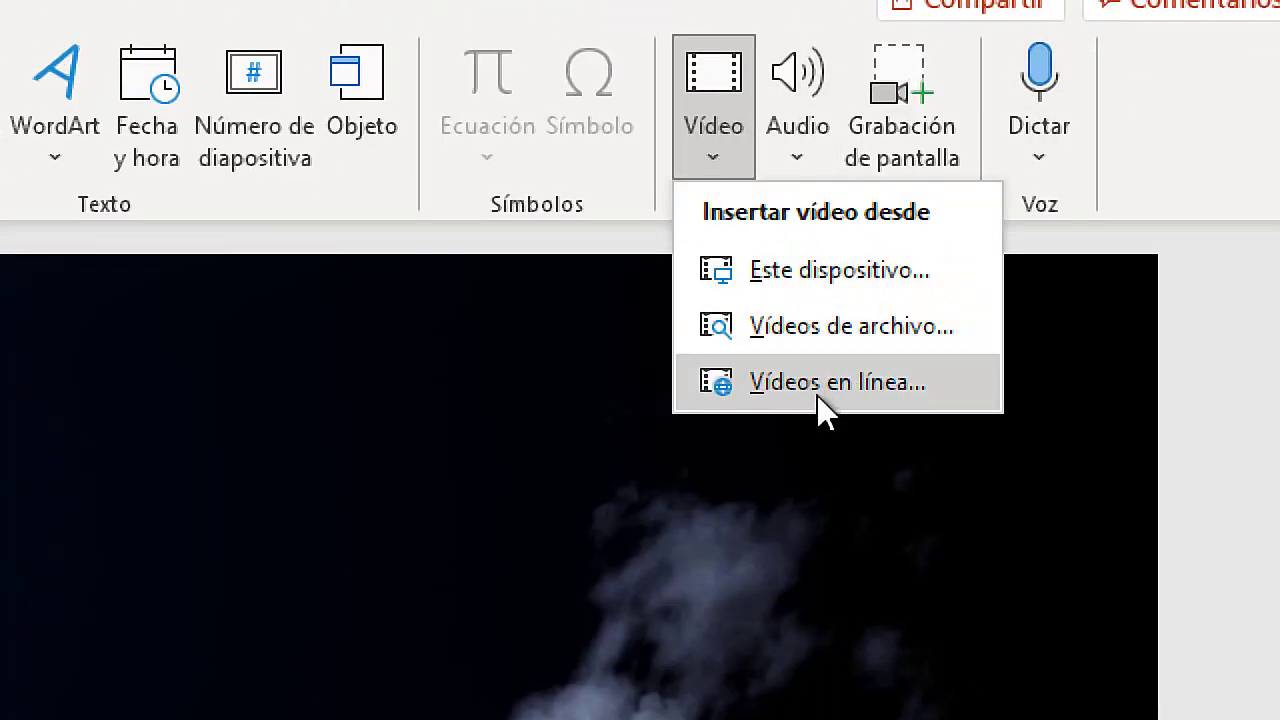
{"action": "left_click", "coordinate": [877, 388]}
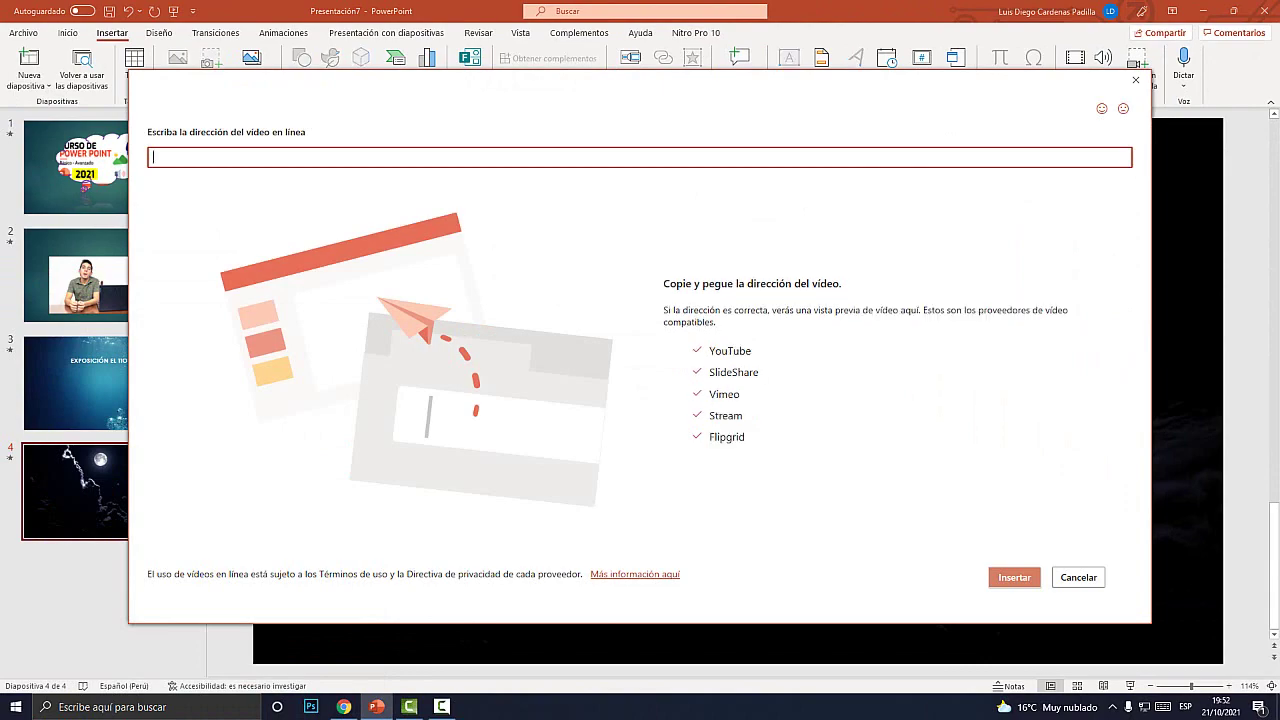
{"action": "key", "text": "super+plus"}
{"action": "key", "text": "super+plus"}
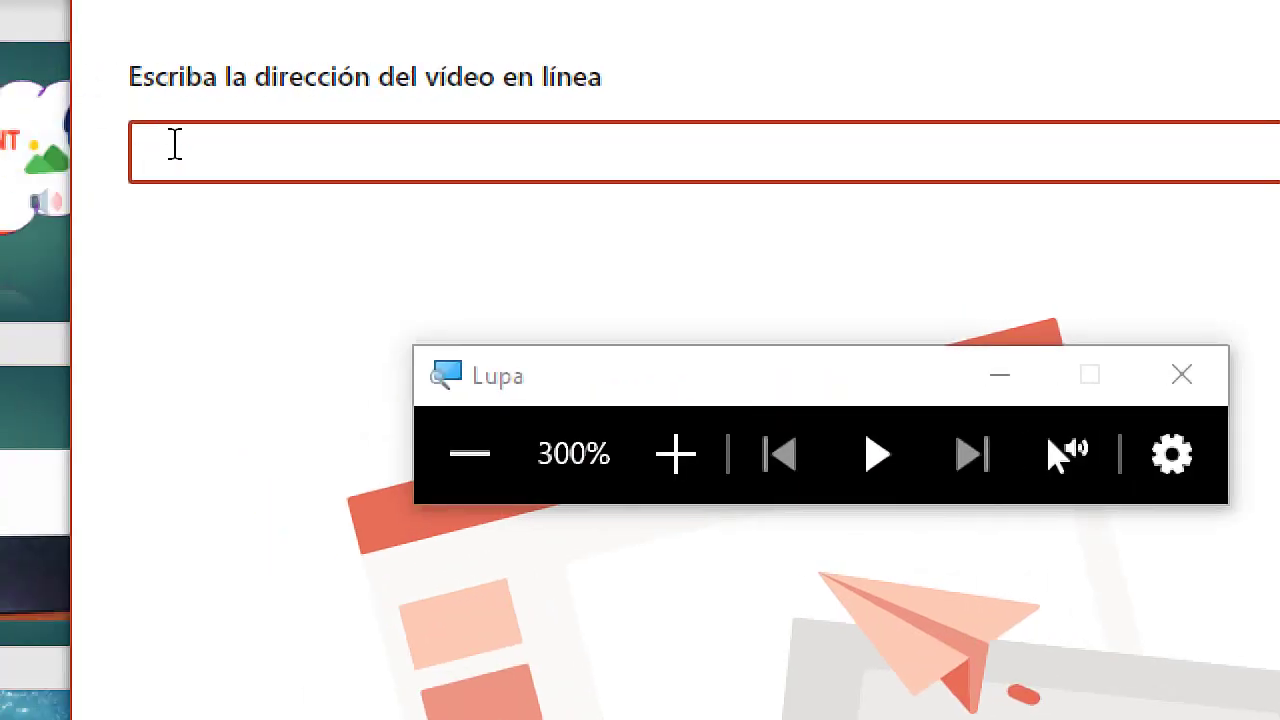
{"action": "key", "text": "super+Escape"}
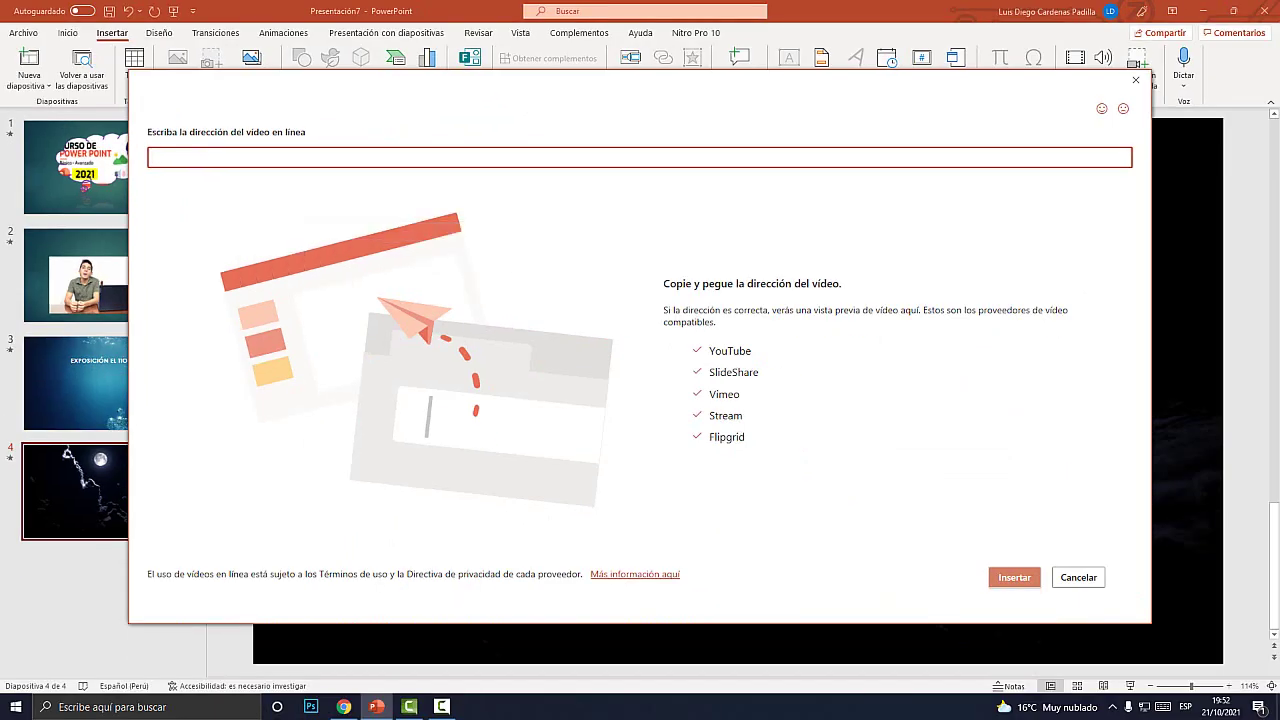
{"action": "key", "text": "ctrl+v"}
{"action": "key", "text": "Return"}
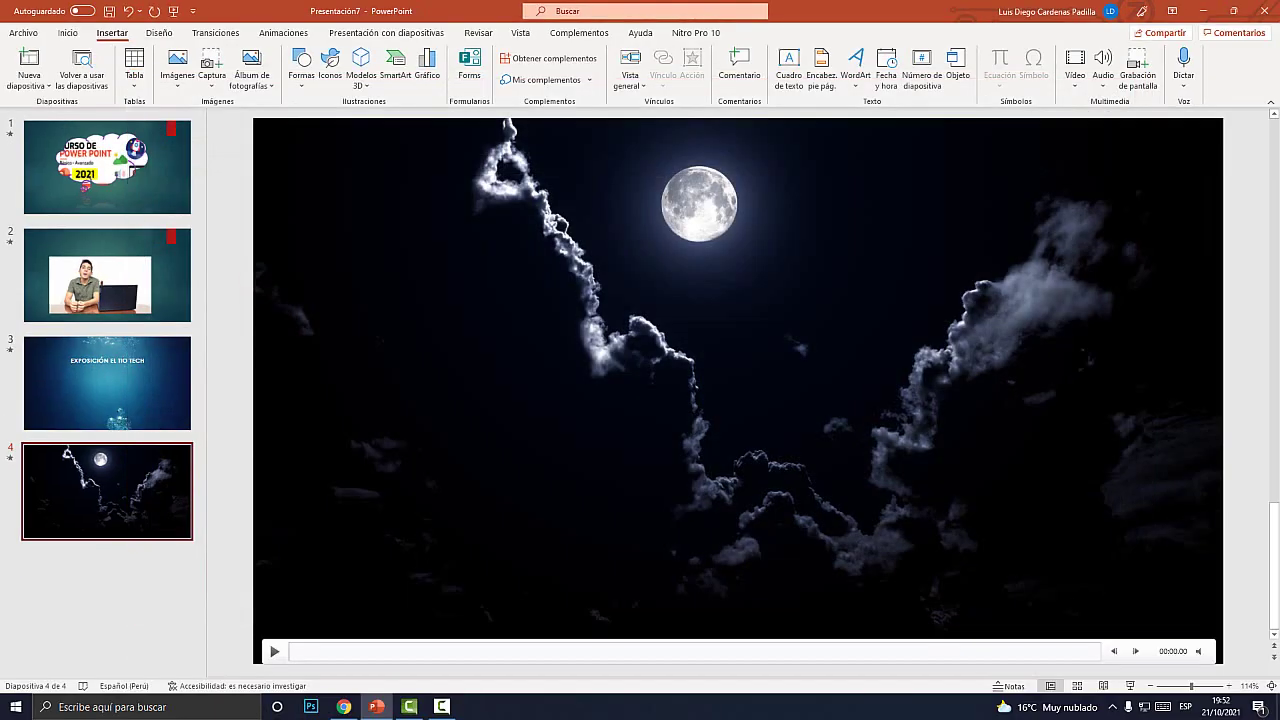